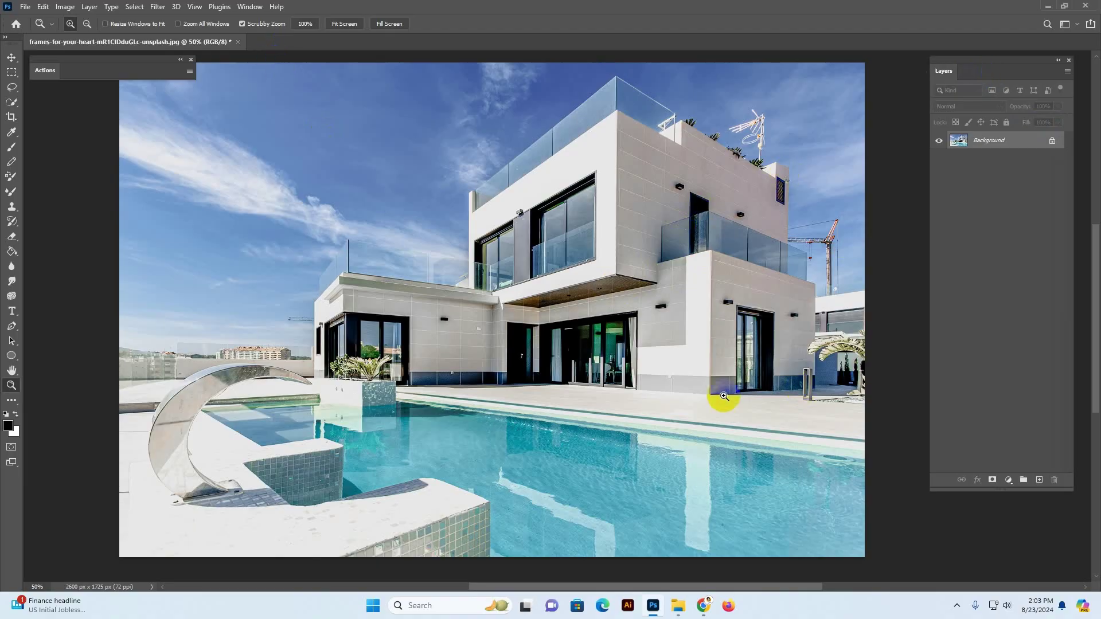
# - Duplicate the Background layer and desaturate the copy
pyautogui.rightClick(1024, 145)
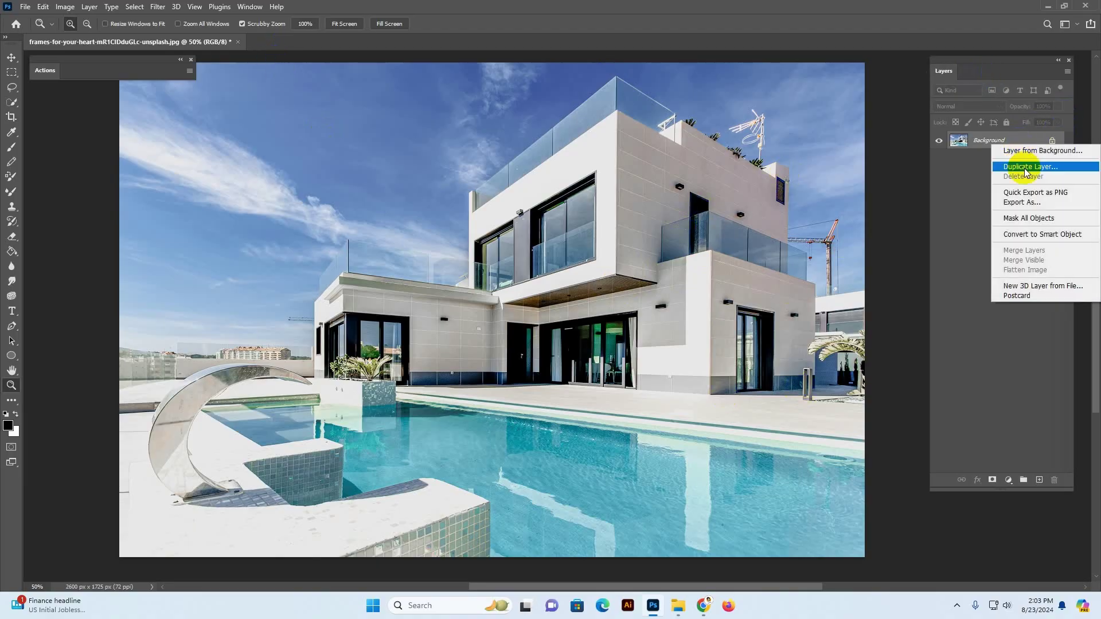
pyautogui.click(1027, 167)
pyautogui.click(644, 168)
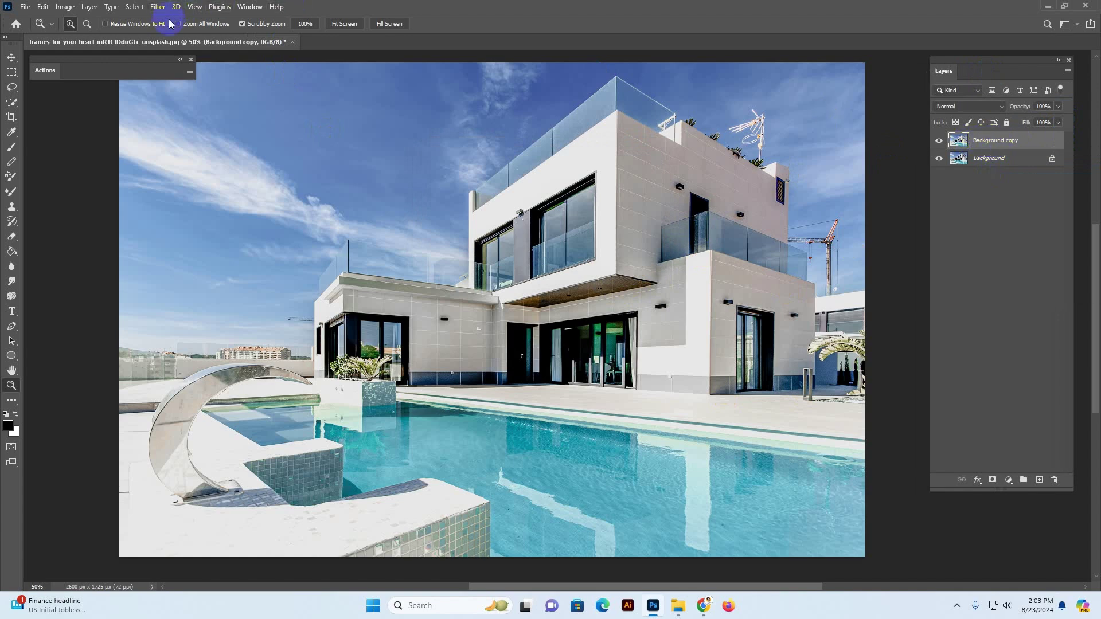
pyautogui.click(67, 11)
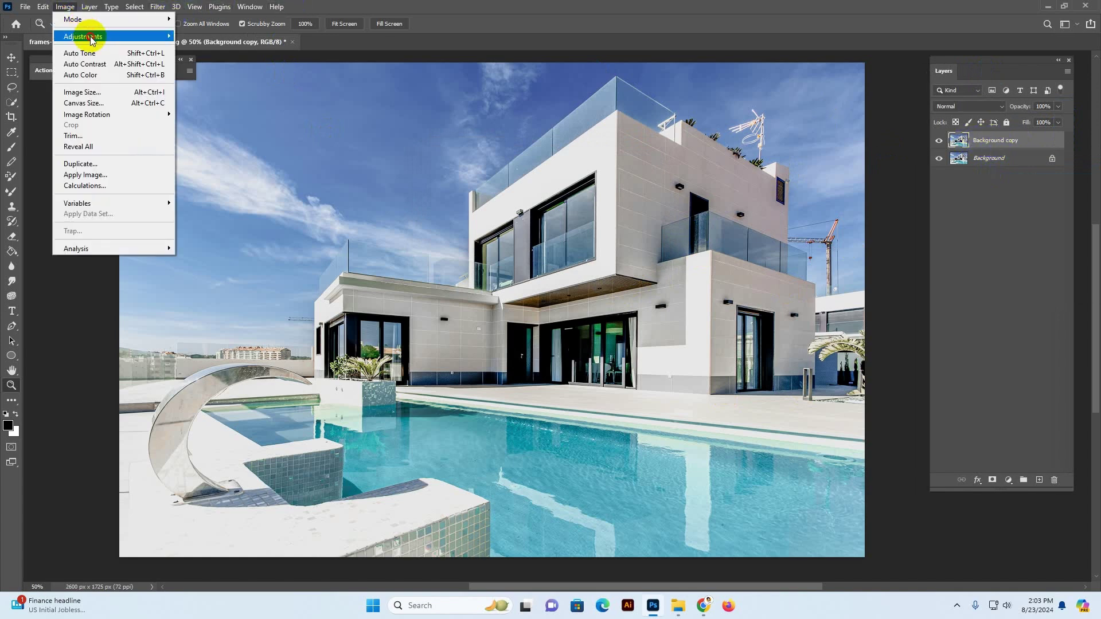
pyautogui.moveTo(164, 44)
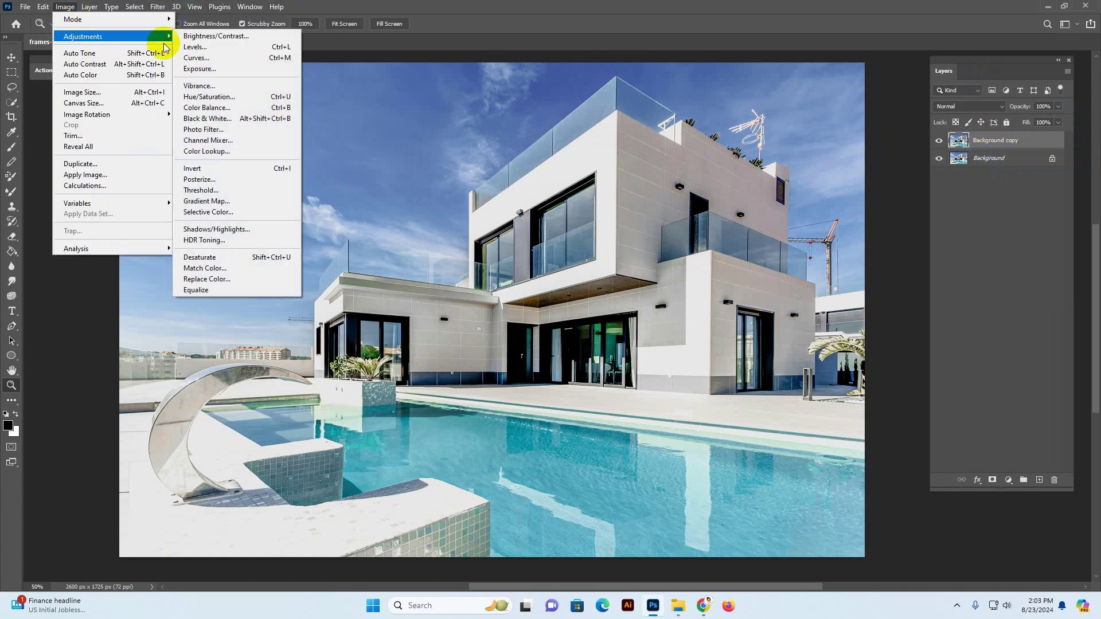
pyautogui.click(232, 257)
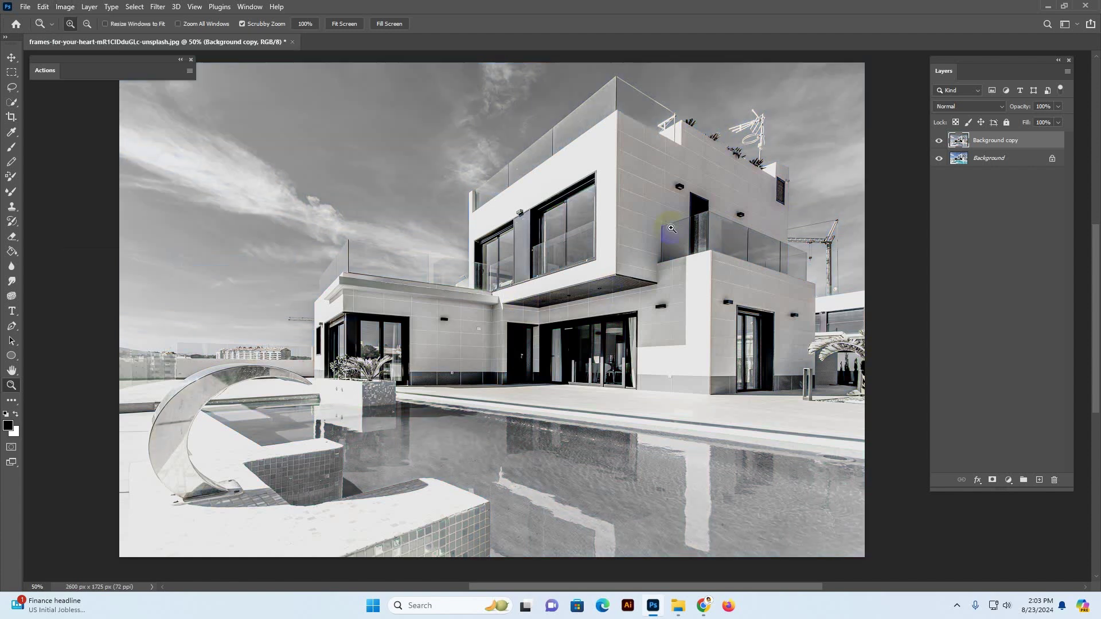
# - Rename the desaturated layer as "photo 1"
pyautogui.doubleClick(996, 142)
pyautogui.write('photo 1')
pyautogui.click(1024, 139)
# - Duplicate the photo 1 layer and rename the copy as "photo 2"
pyautogui.rightClick(1026, 142)
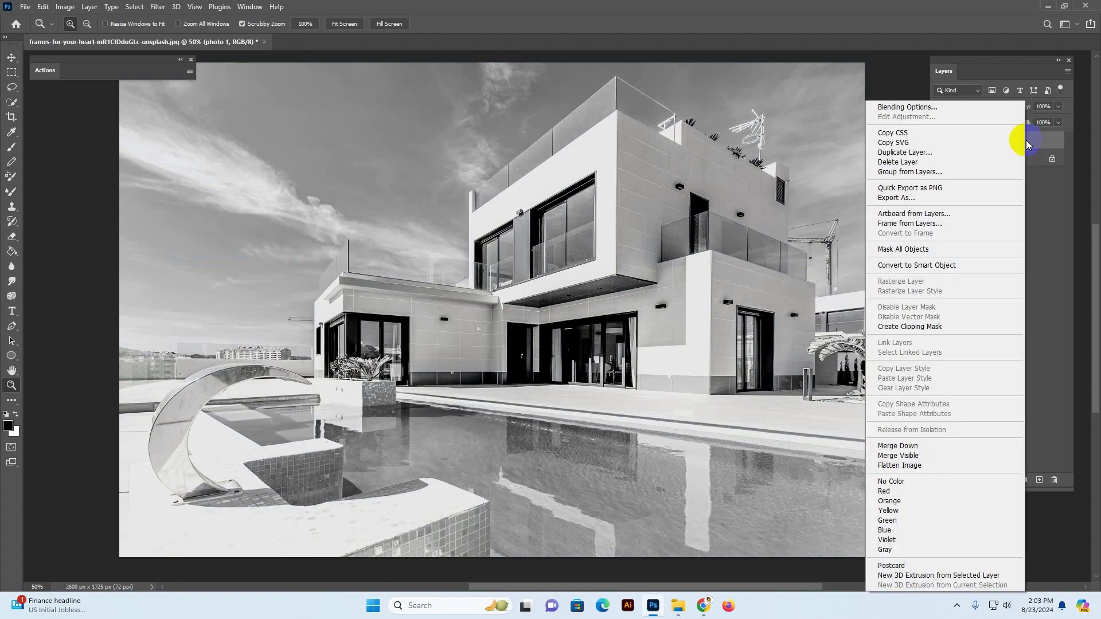
pyautogui.click(906, 152)
pyautogui.click(644, 168)
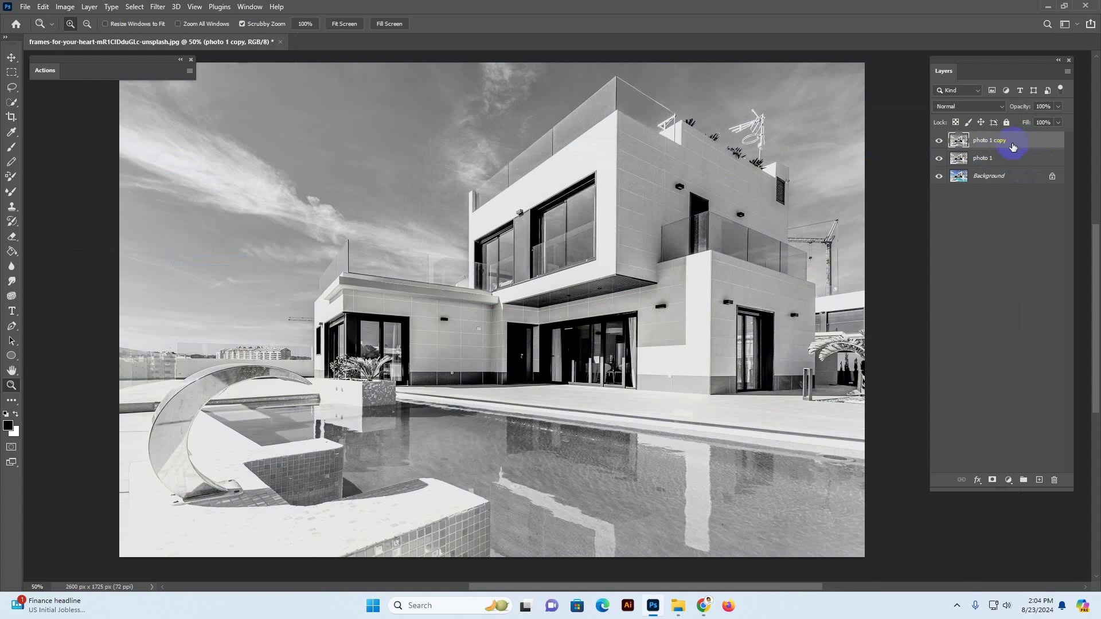
pyautogui.doubleClick(992, 140)
pyautogui.moveTo(998, 140); pyautogui.dragTo(1024, 142)
pyautogui.write('2')
pyautogui.press('Return')
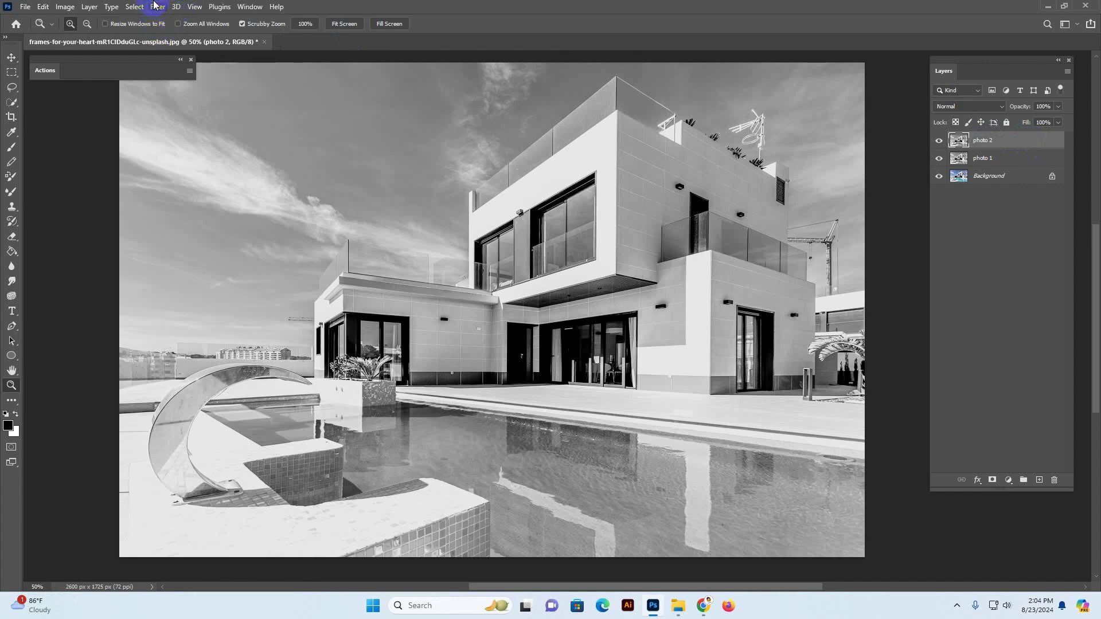
# - Set the blend mode of the photo 2 layer to Linear Dodge (Add)
pyautogui.click(158, 8)
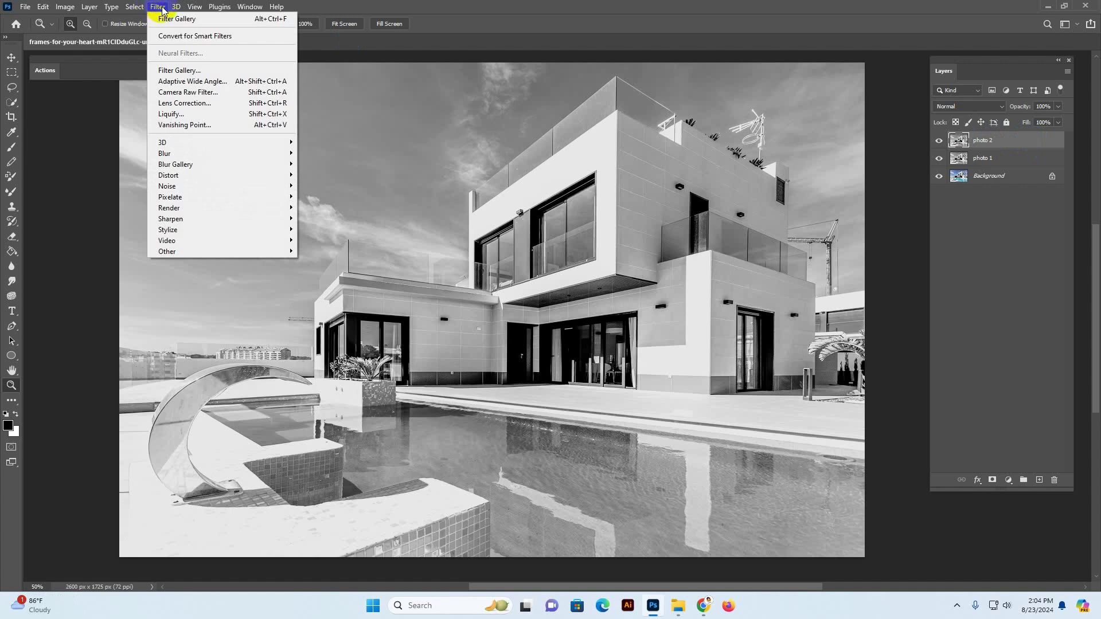
pyautogui.click(965, 108)
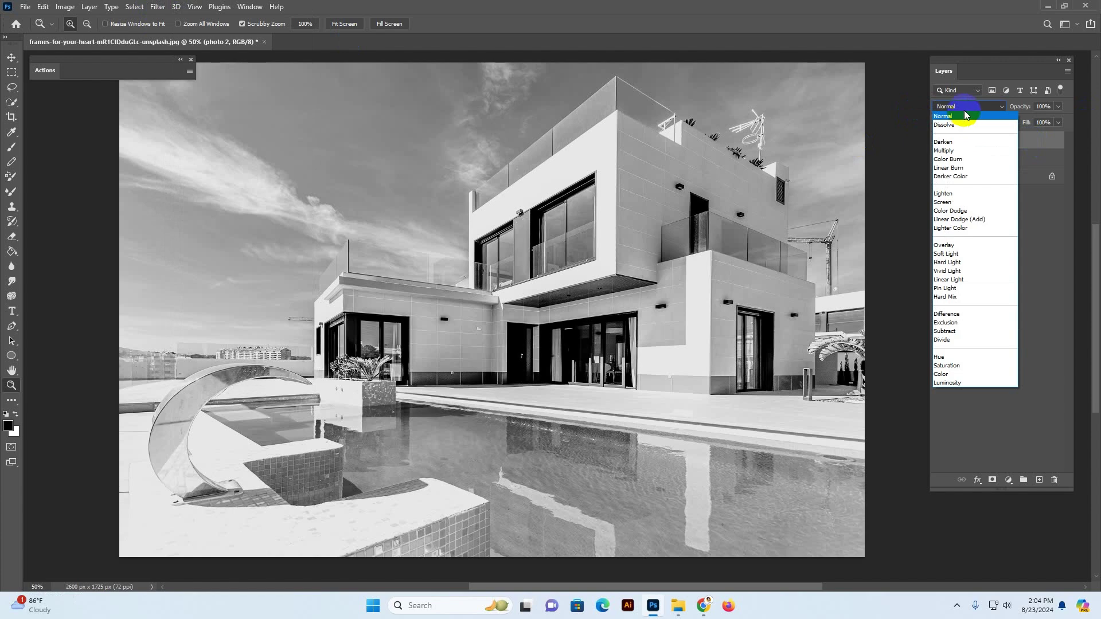
pyautogui.click(965, 105)
pyautogui.click(965, 106)
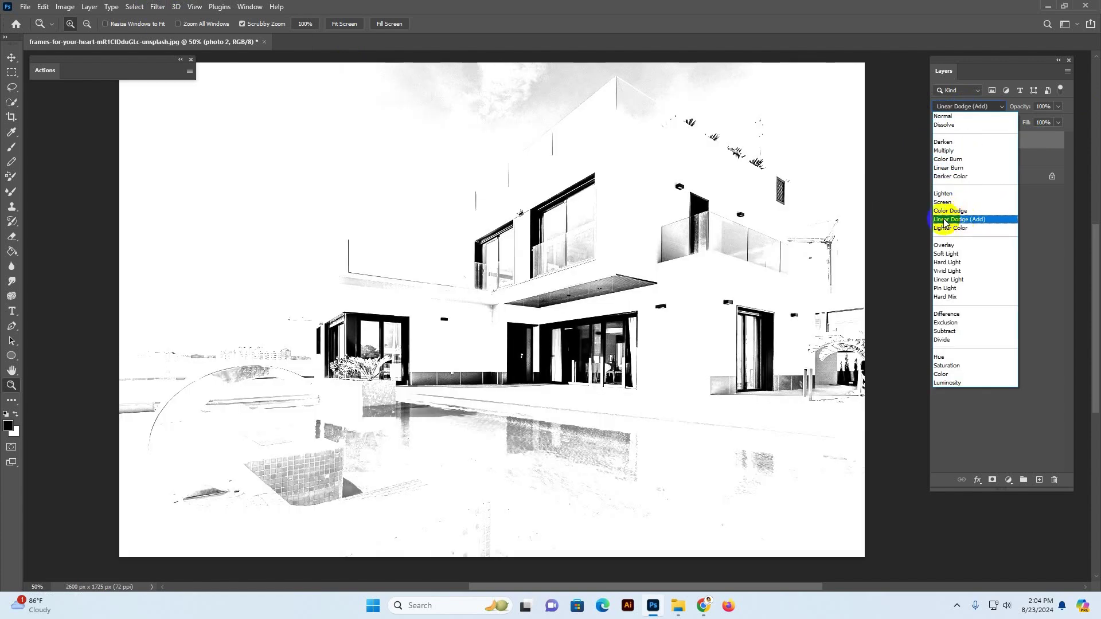
pyautogui.click(975, 221)
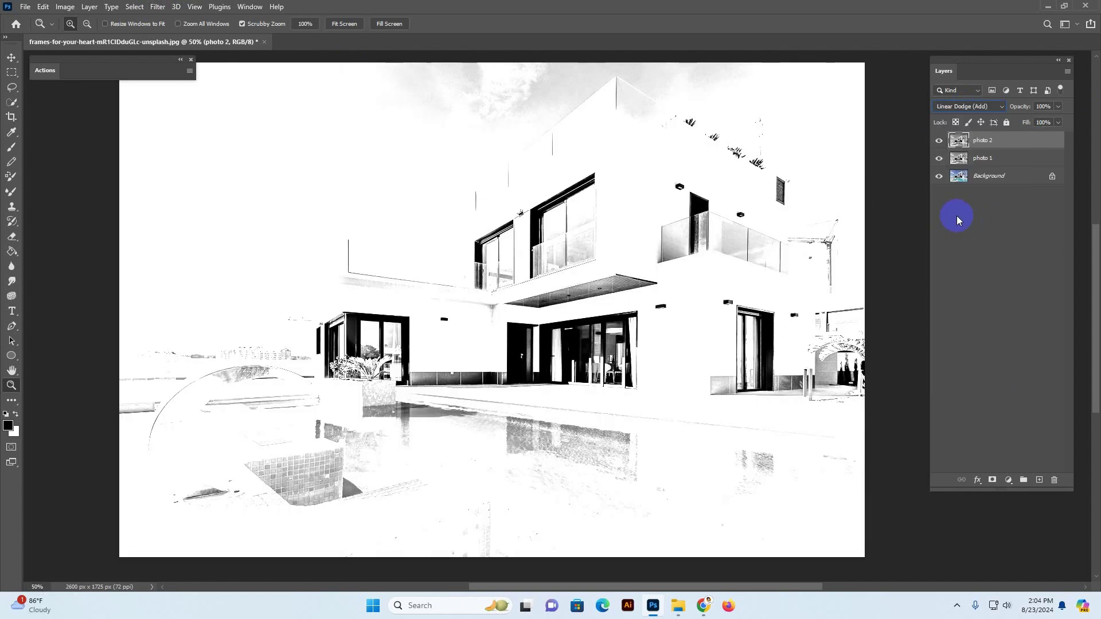
# - Invert the colors of the photo 2 layer, keeping its Linear Dodge (Add) blend mode
pyautogui.click(65, 7)
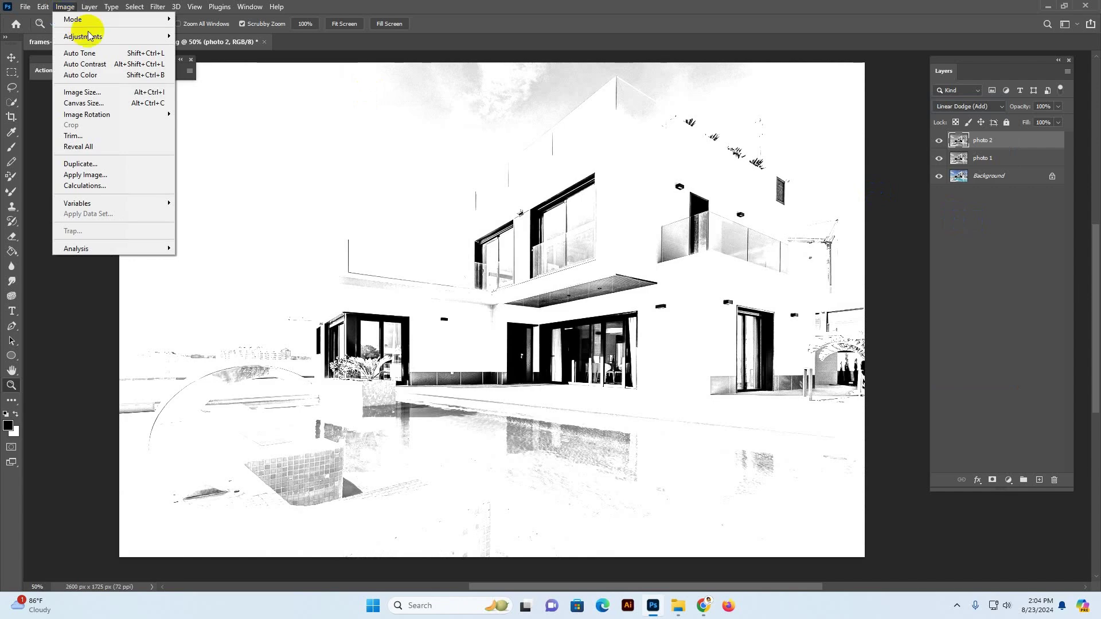
pyautogui.moveTo(91, 37)
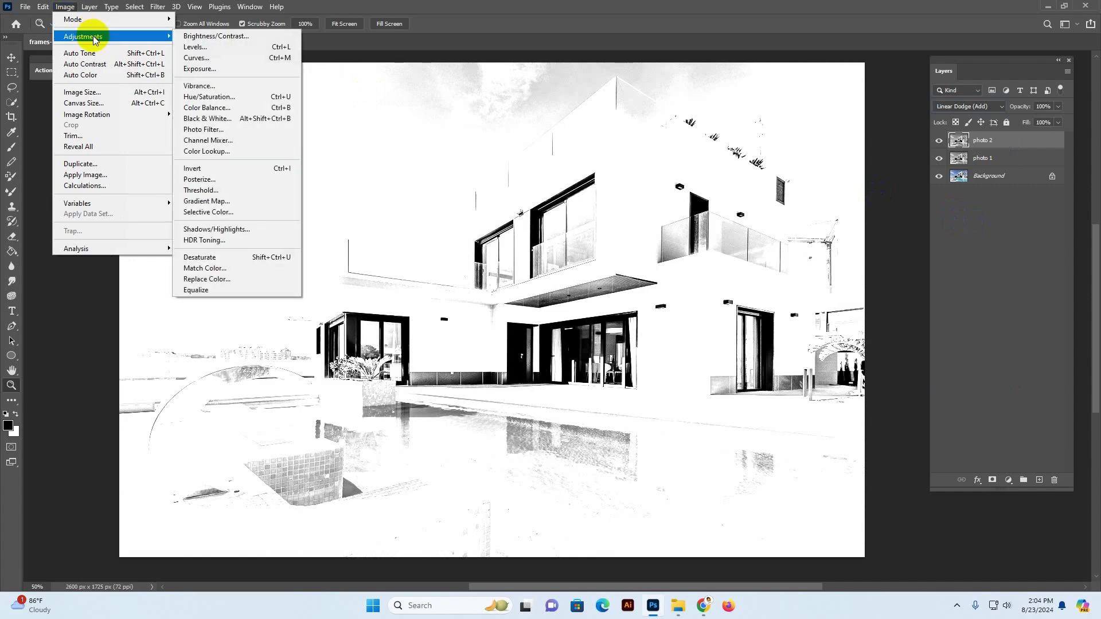
pyautogui.click(208, 170)
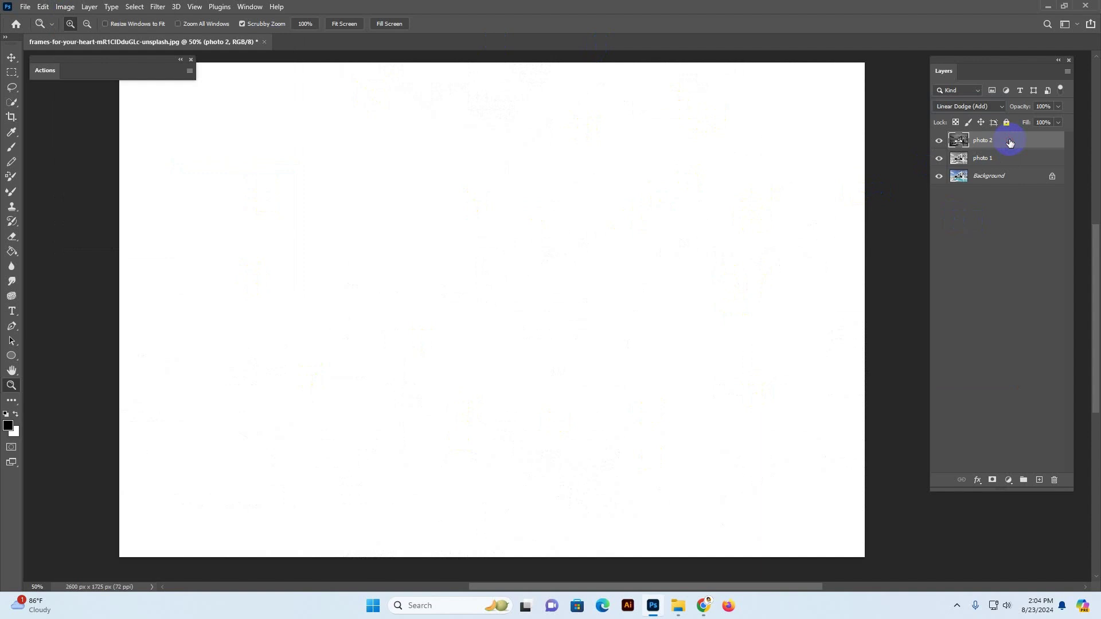
pyautogui.click(972, 111)
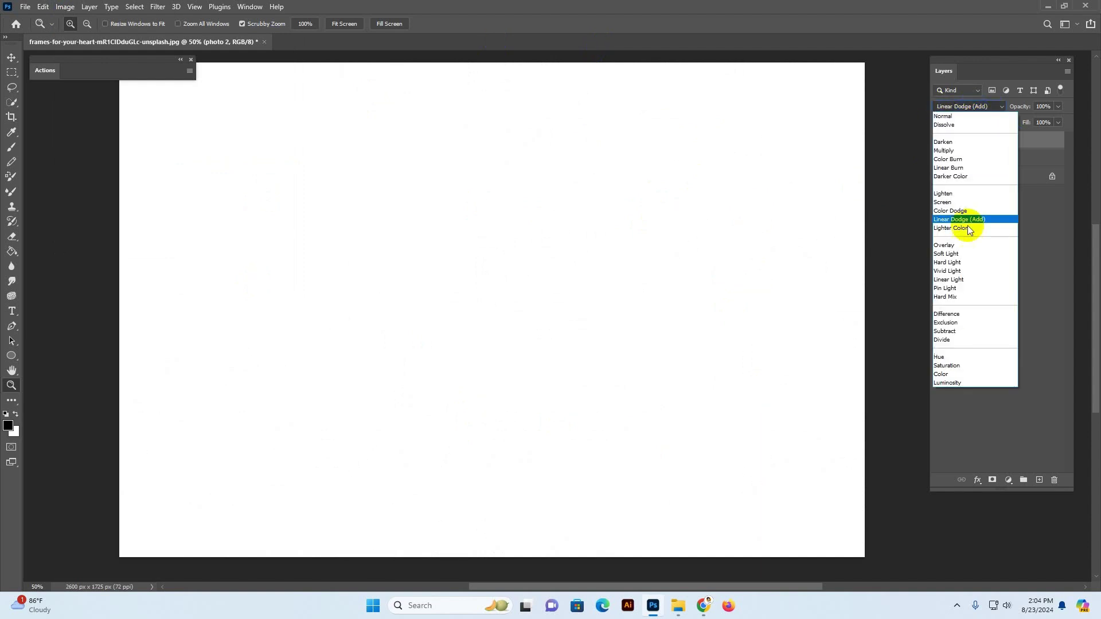
pyautogui.click(959, 219)
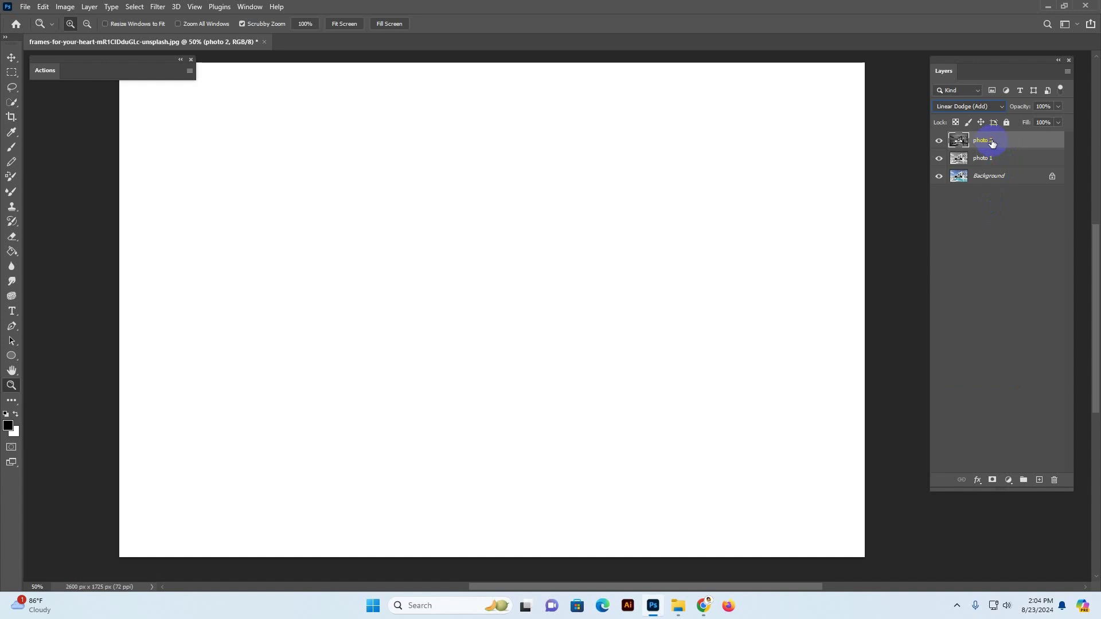
# - Apply a Gaussian Blur with a radius of 27.7 pixels to the photo 2 layer
pyautogui.click(158, 8)
pyautogui.moveTo(191, 153)
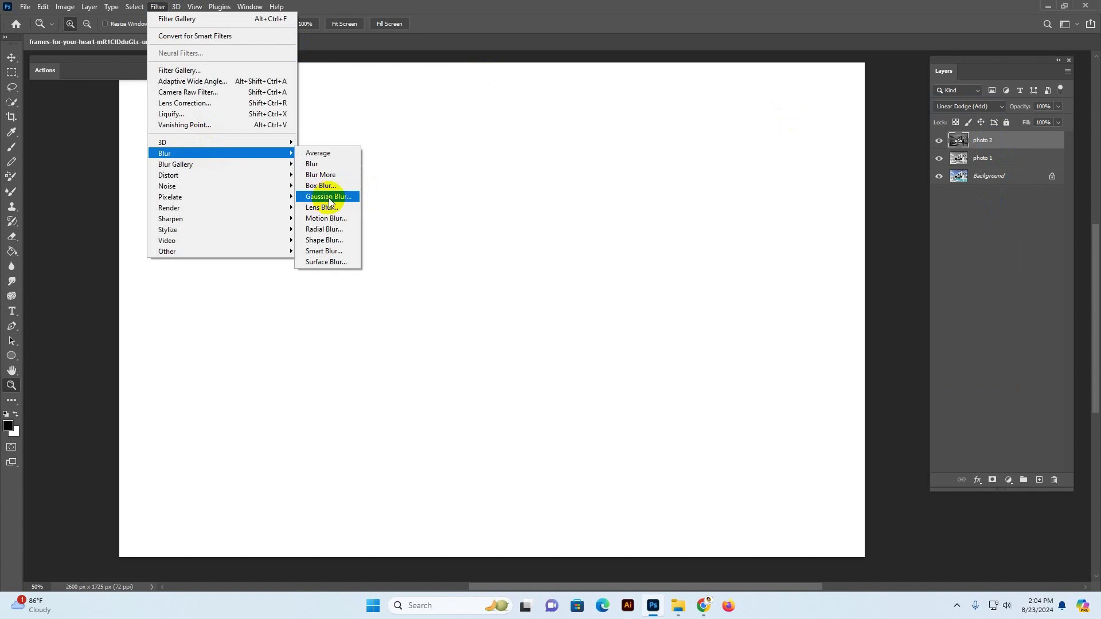
pyautogui.click(329, 197)
pyautogui.moveTo(959, 294); pyautogui.dragTo(792, 290)
pyautogui.moveTo(819, 468); pyautogui.dragTo(794, 465)
pyautogui.click(795, 466)
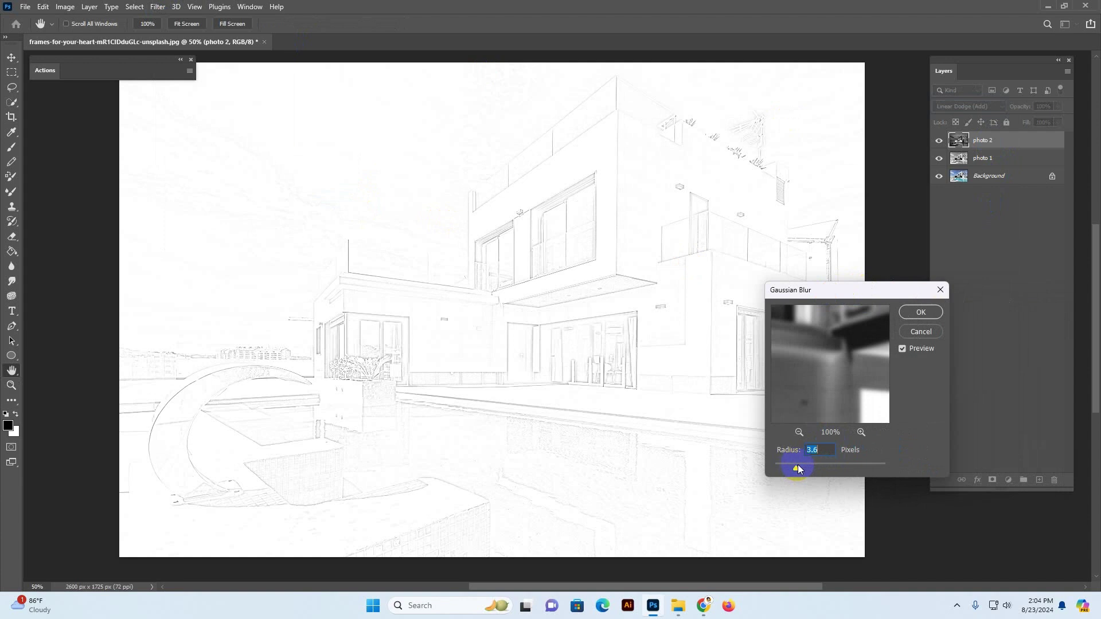
pyautogui.moveTo(799, 466); pyautogui.dragTo(804, 465)
pyautogui.moveTo(798, 468)
pyautogui.mouseDown()
pyautogui.moveTo(781, 468)
pyautogui.moveTo(824, 471)
pyautogui.mouseUp()
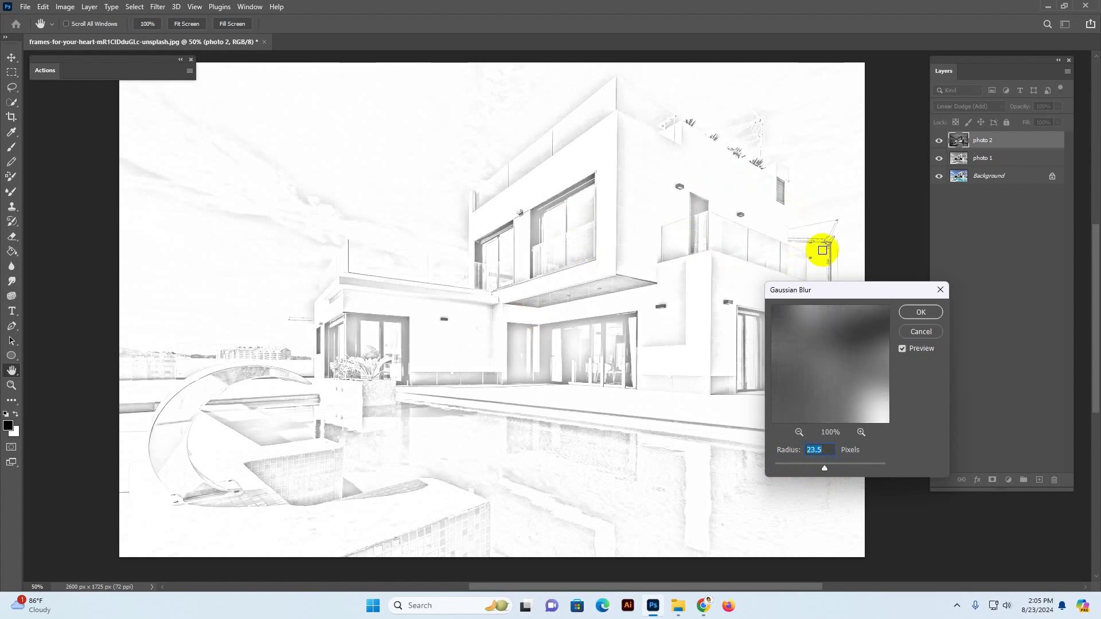
pyautogui.click(865, 347)
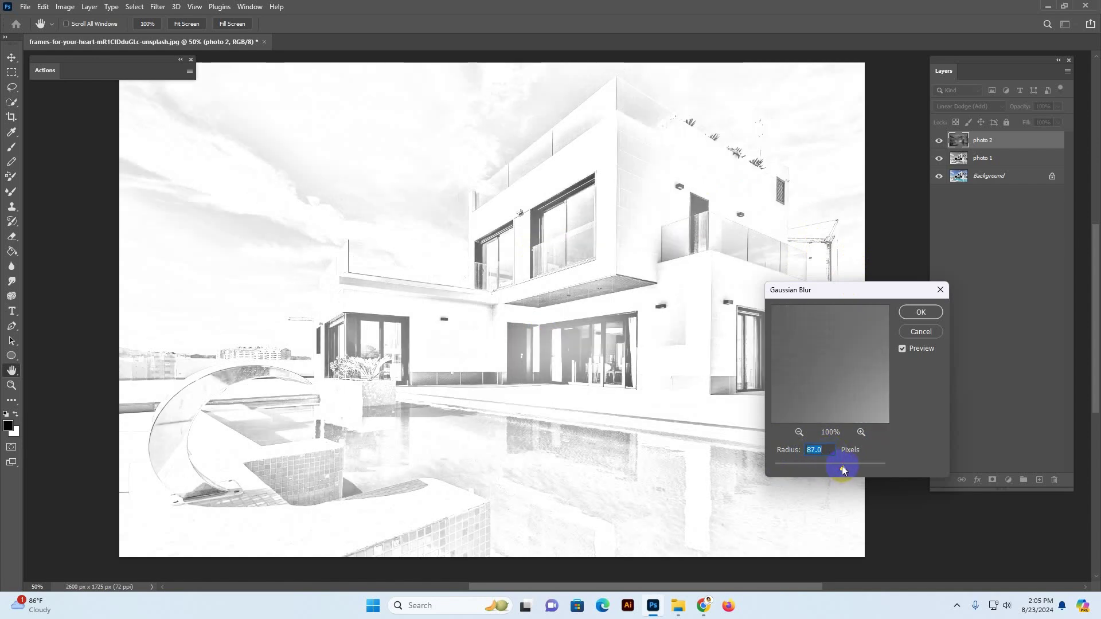
pyautogui.click(824, 471)
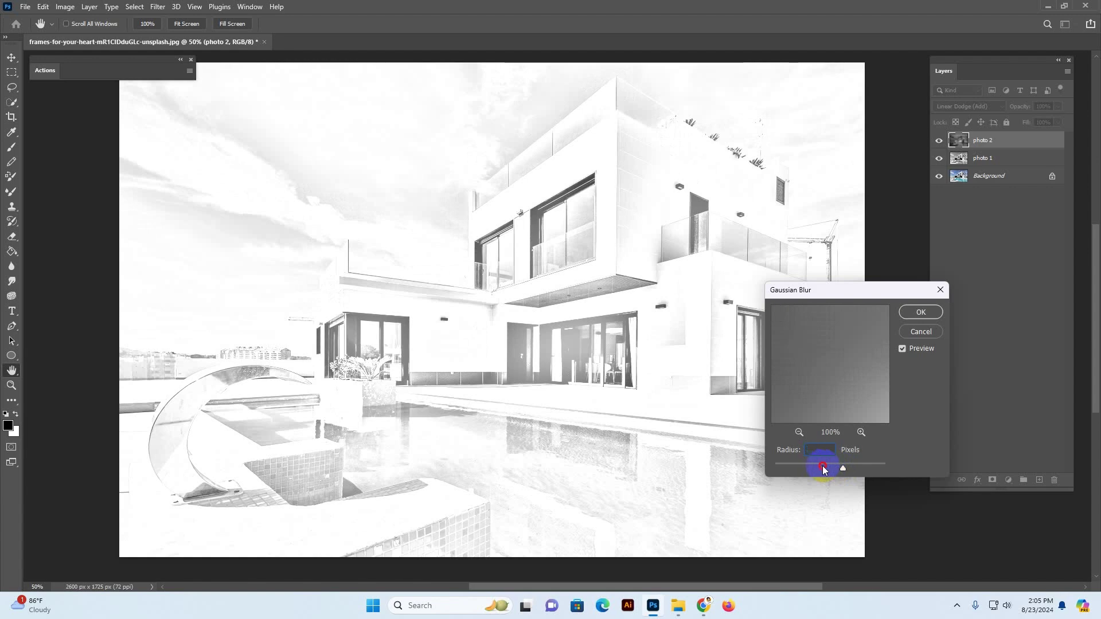
pyautogui.moveTo(821, 467); pyautogui.dragTo(812, 467)
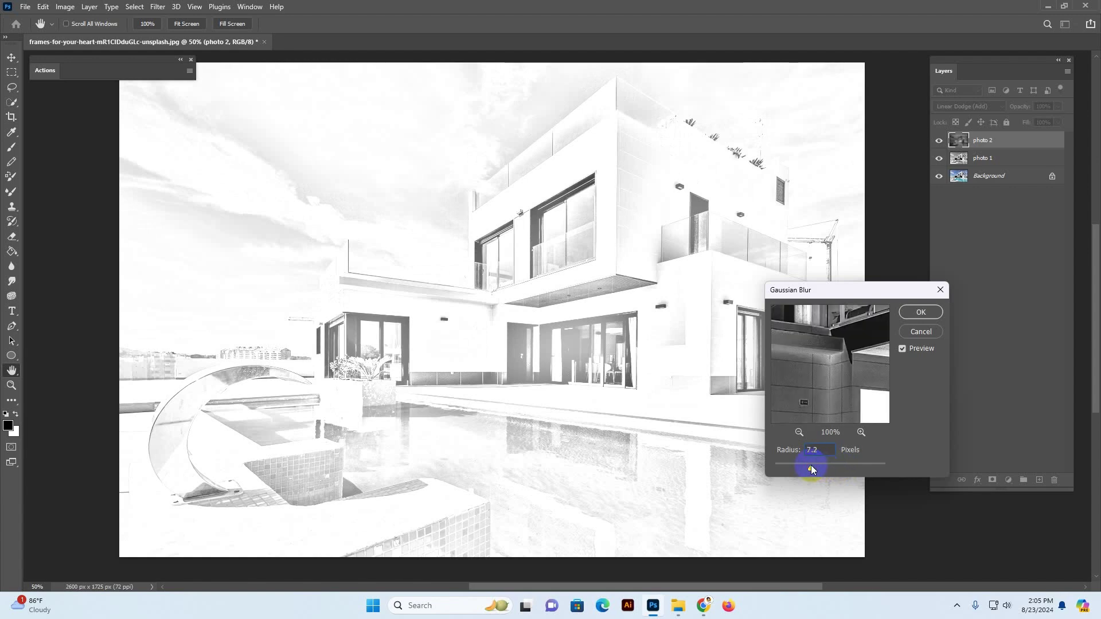
pyautogui.moveTo(816, 469); pyautogui.dragTo(826, 468)
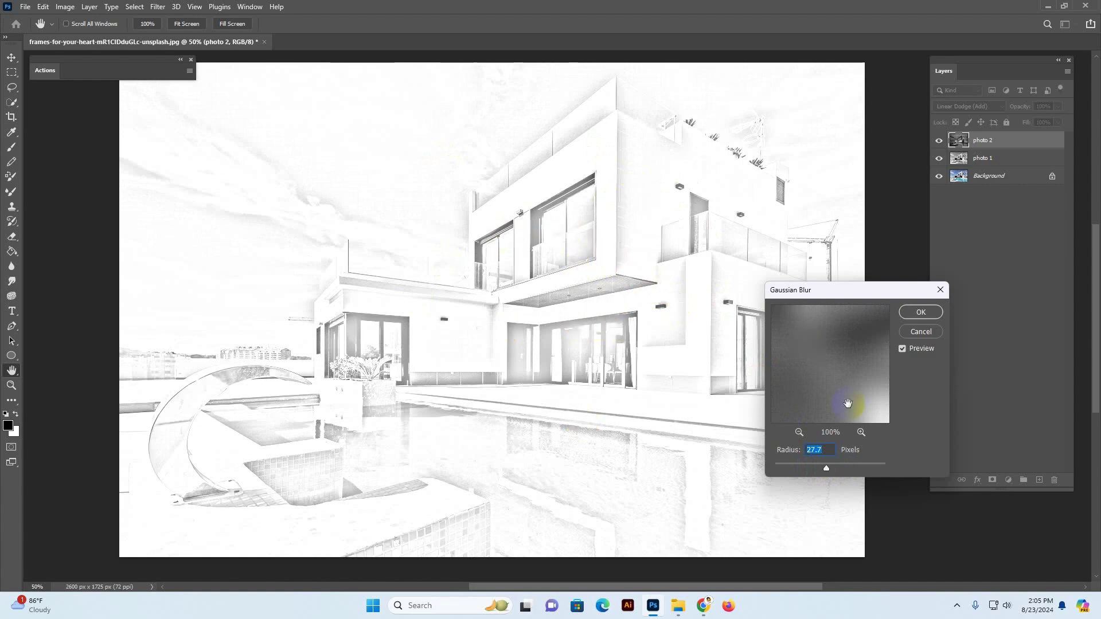
pyautogui.click(923, 312)
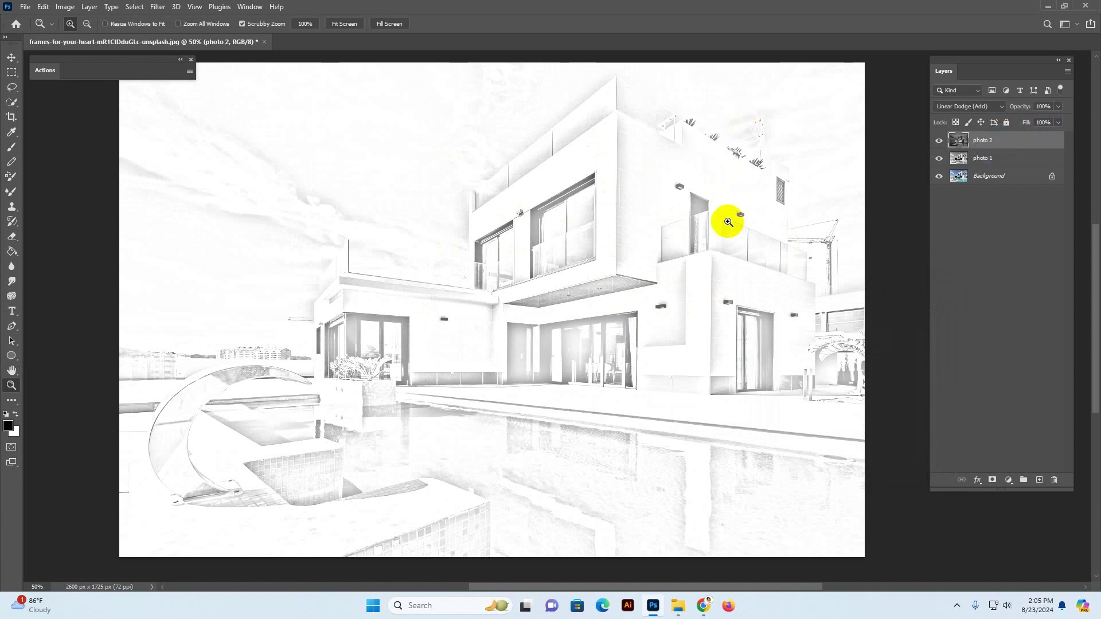
# - Duplicate the photo 1 layer and move the copy above photo 2 in the layer stack
pyautogui.click(1011, 161)
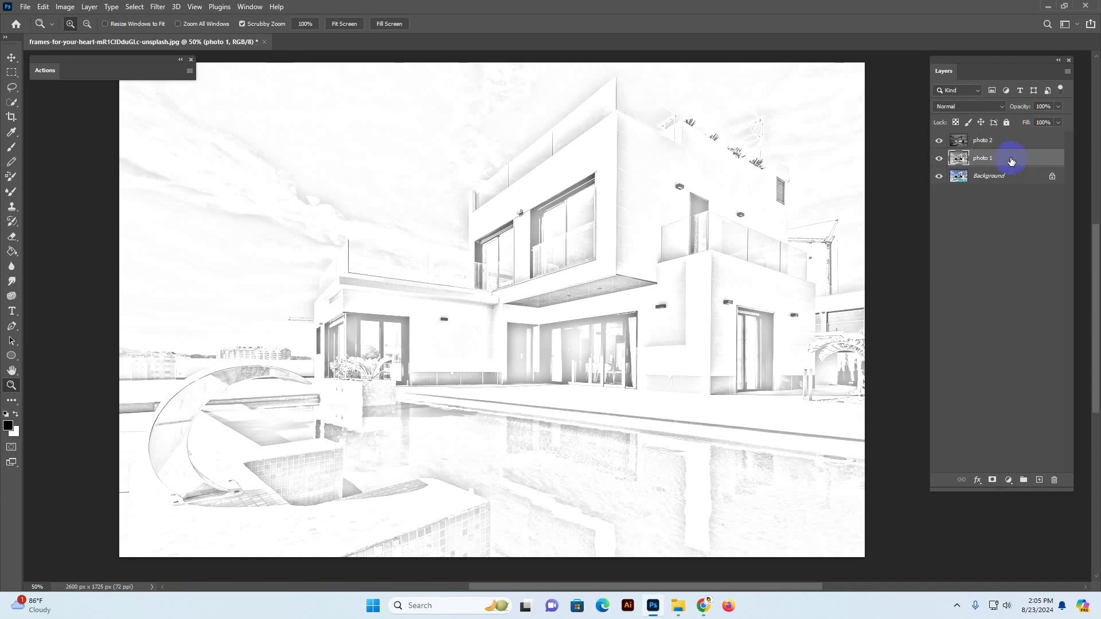
pyautogui.rightClick(1010, 162)
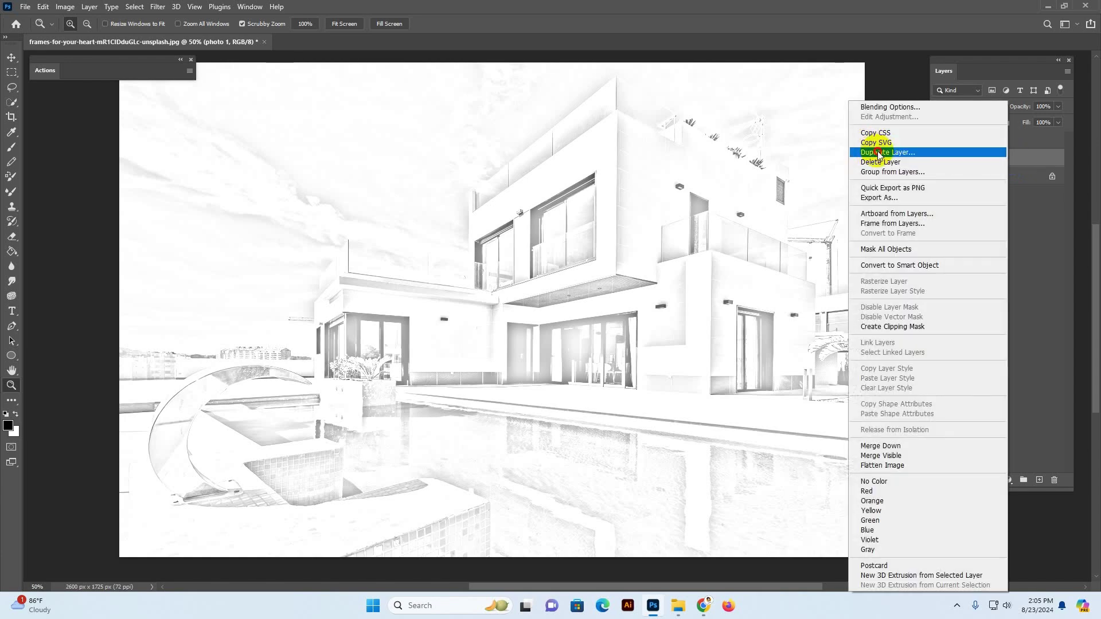
pyautogui.click(879, 150)
pyautogui.click(662, 167)
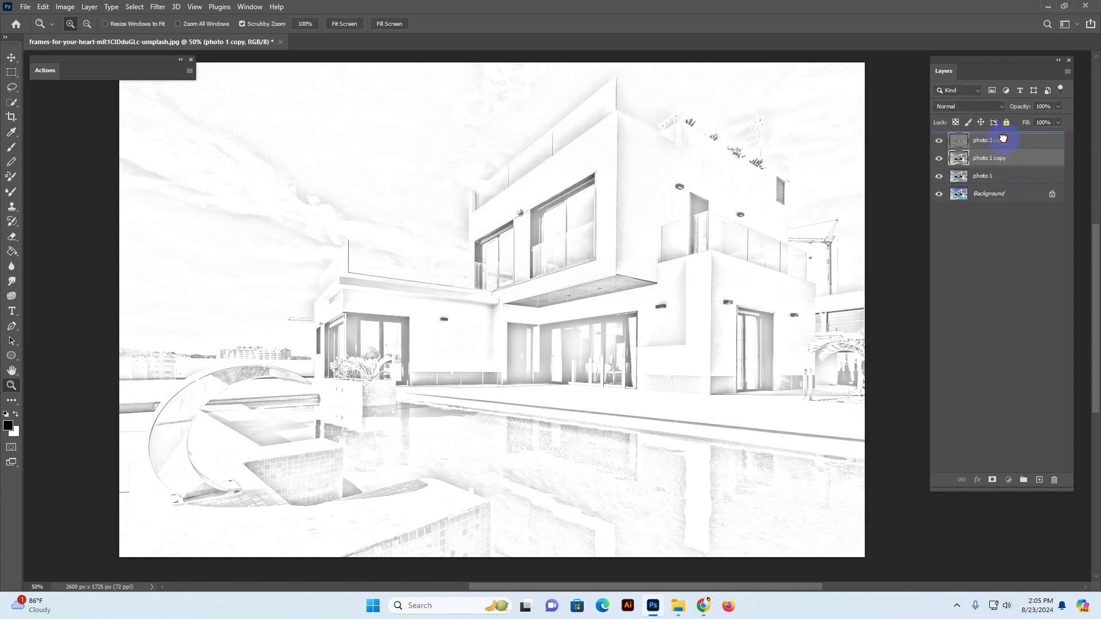
pyautogui.moveTo(999, 133); pyautogui.dragTo(999, 137)
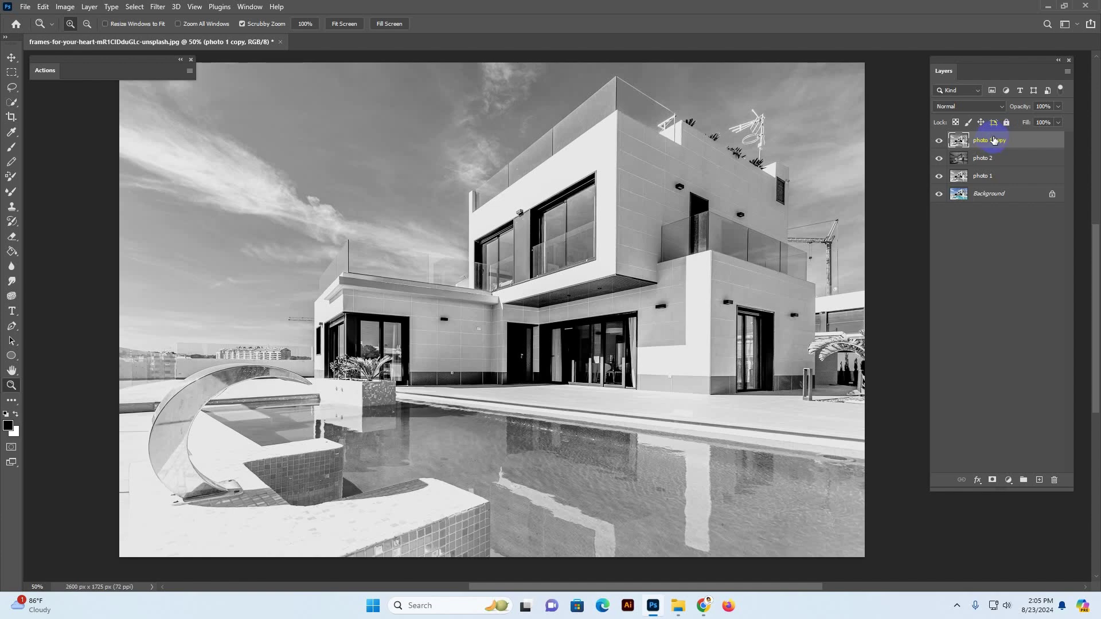
# - Duplicate the photo 1 copy layer and hide the new duplicate
pyautogui.rightClick(1019, 139)
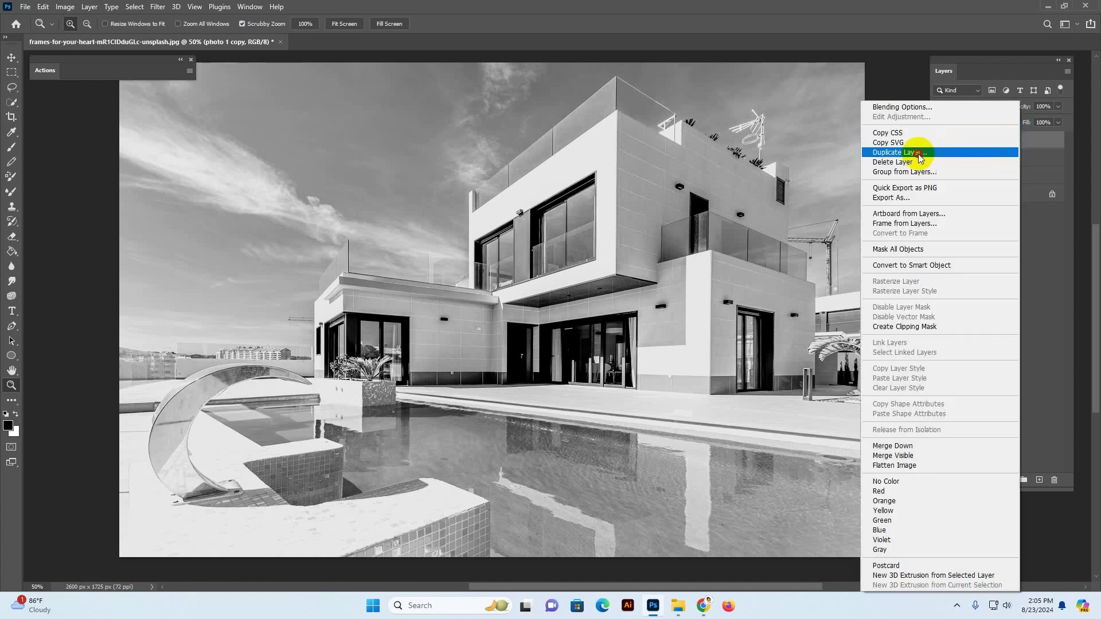
pyautogui.click(920, 152)
pyautogui.click(647, 167)
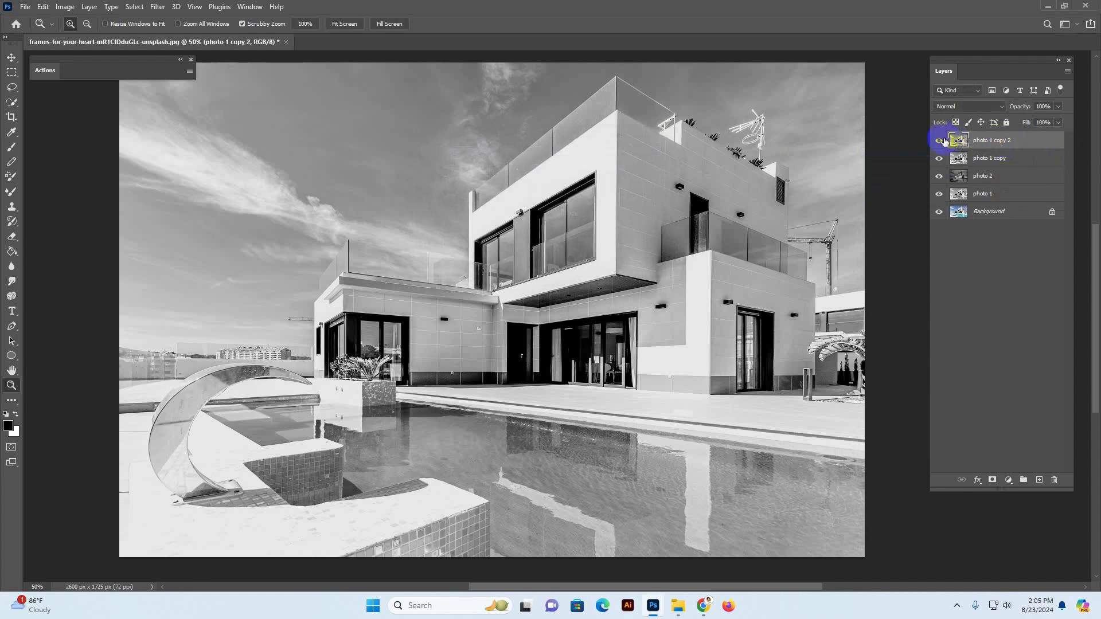
pyautogui.click(939, 141)
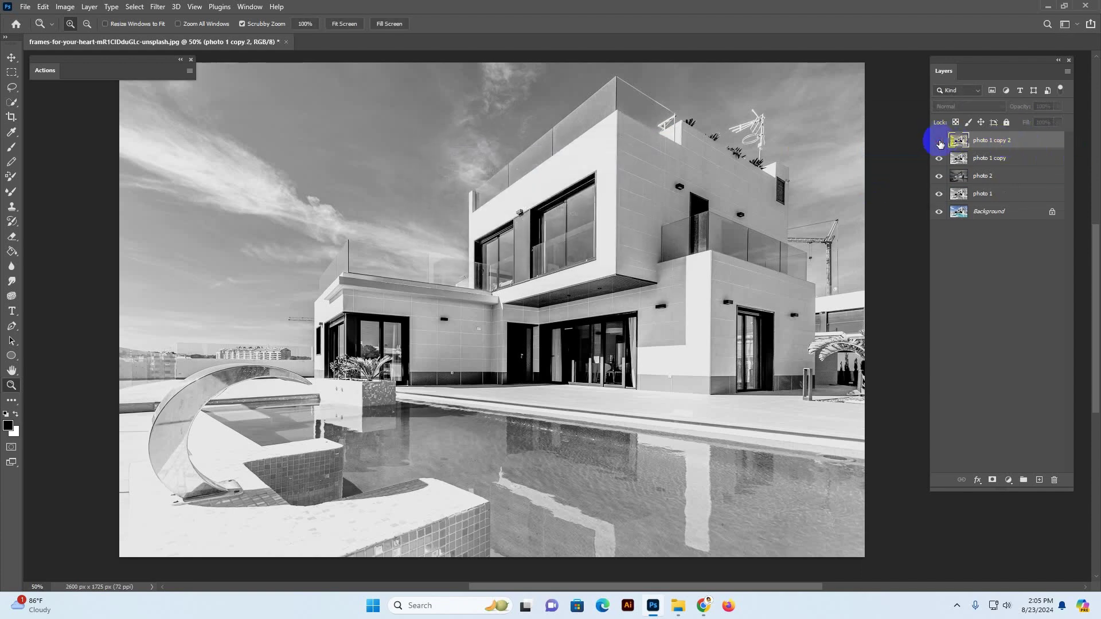
# - Select the photo 1 copy layer and toggle its visibility to compare the image with and without it
pyautogui.click(989, 162)
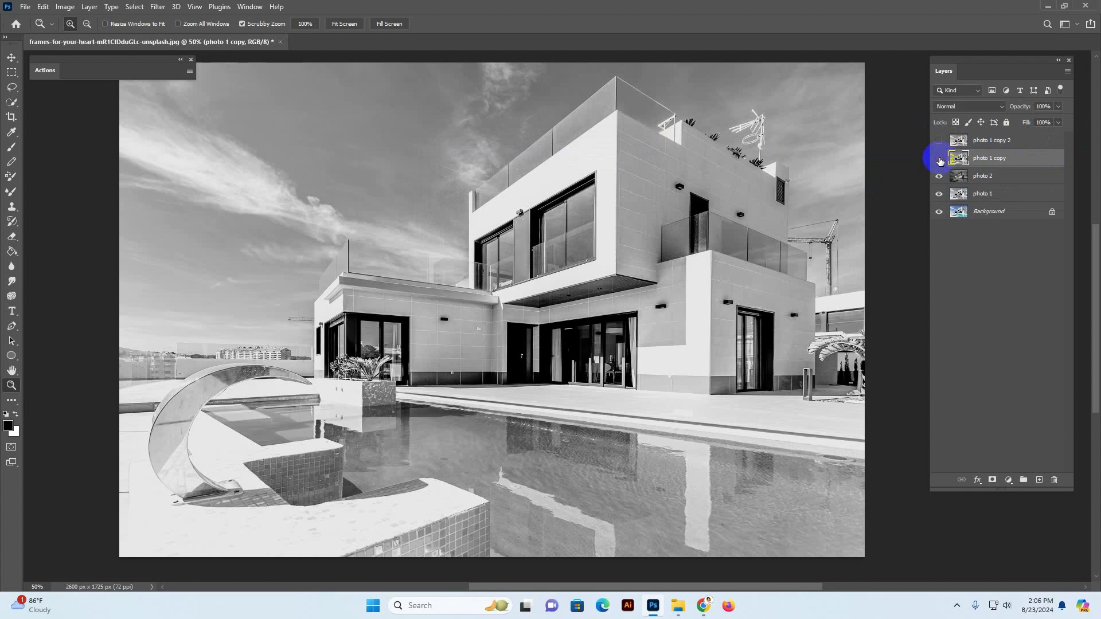
pyautogui.click(939, 159)
pyautogui.click(940, 159)
pyautogui.click(939, 159)
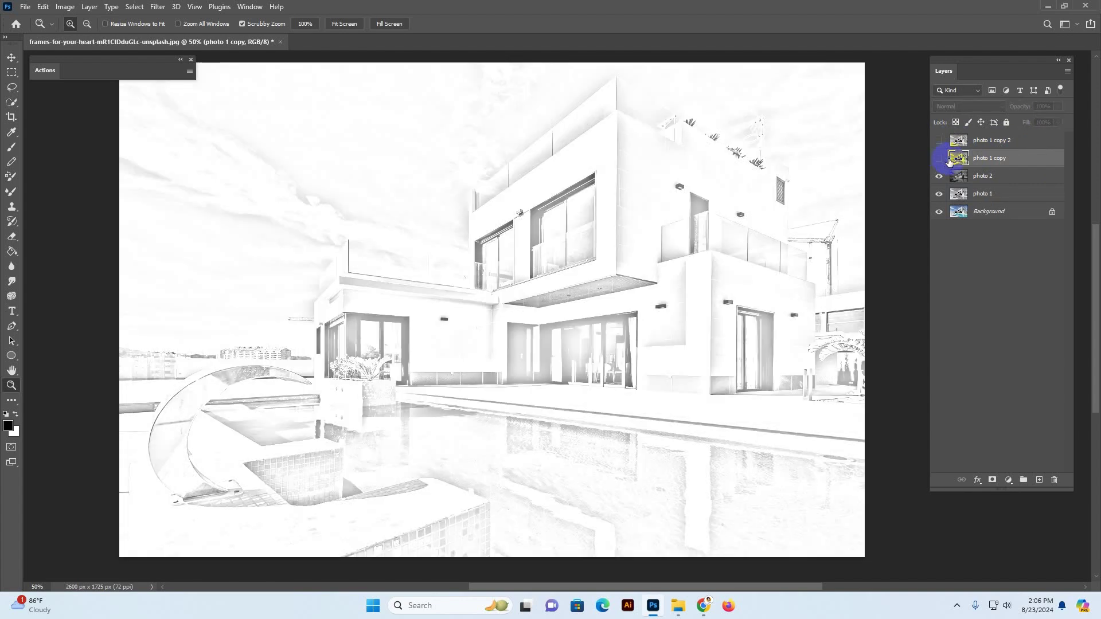
pyautogui.click(938, 160)
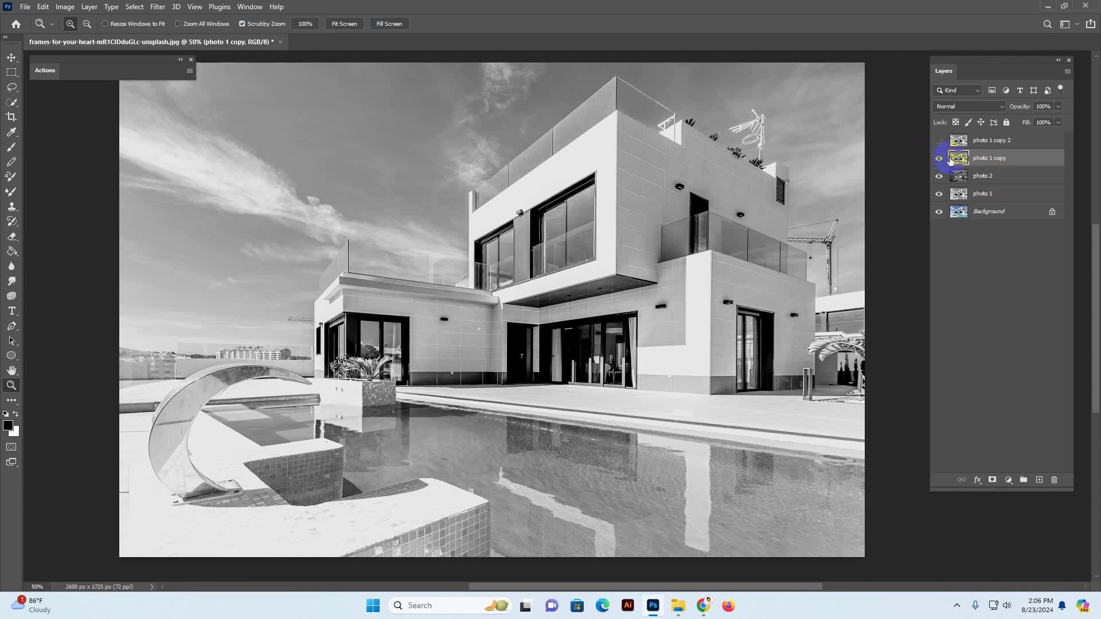
# - Rename the photo 1 copy layer as photo line art 1
pyautogui.doubleClick(1013, 166)
pyautogui.moveTo(991, 159); pyautogui.dragTo(1046, 161)
pyautogui.click(1048, 160)
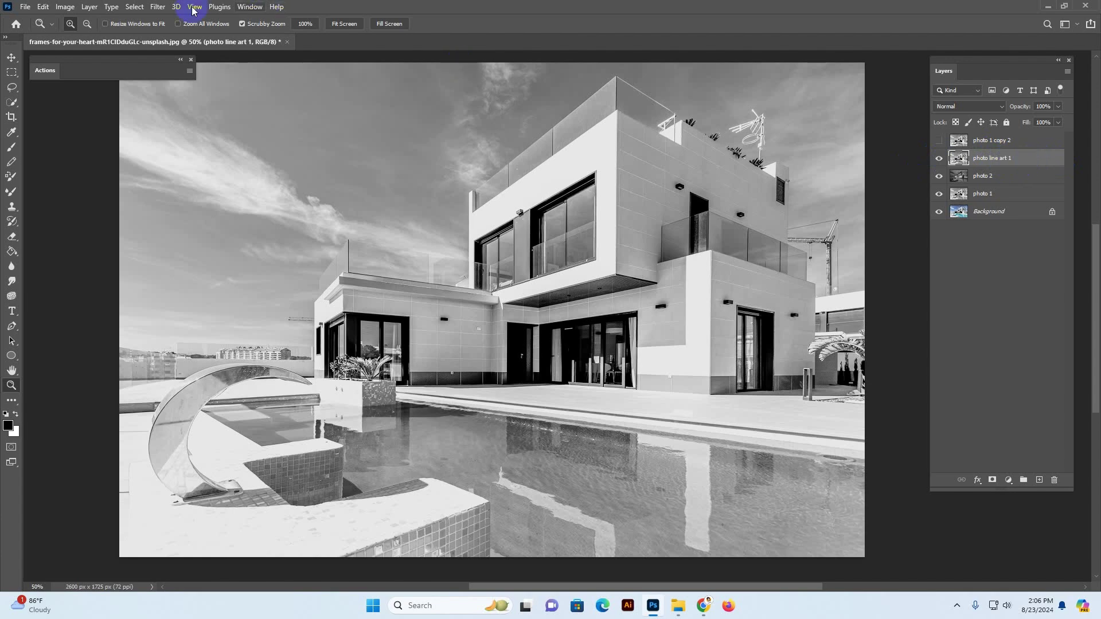
# - Apply Reduce Noise to the photo line art 1 layer with strength 10, preserve details 100% and sharpen details 85%, adjusting the color noise reduction
pyautogui.click(156, 7)
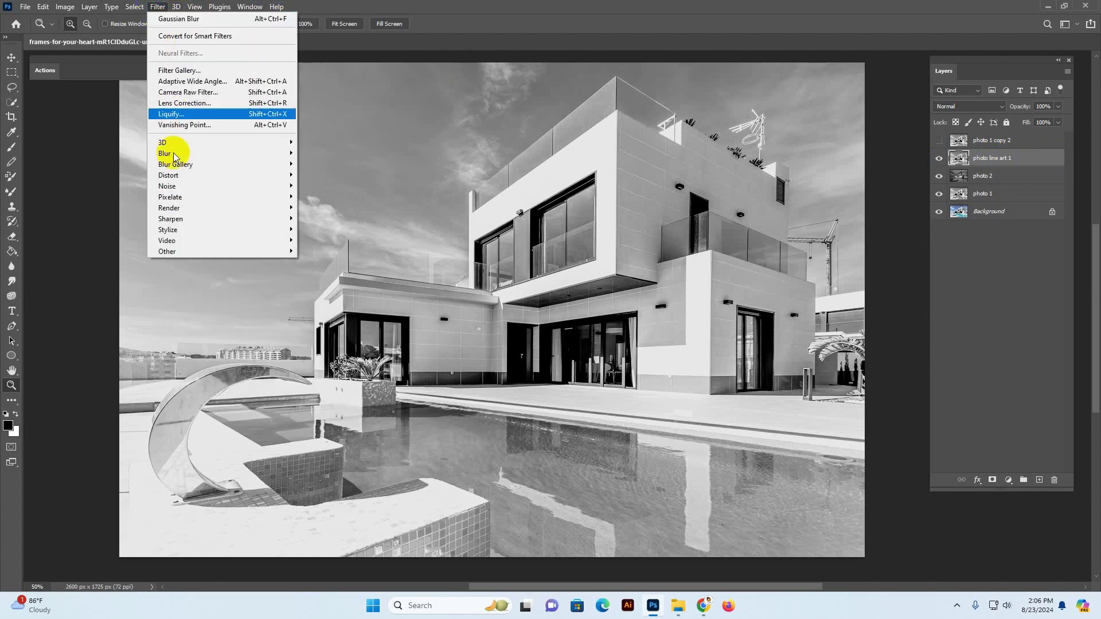
pyautogui.moveTo(179, 188)
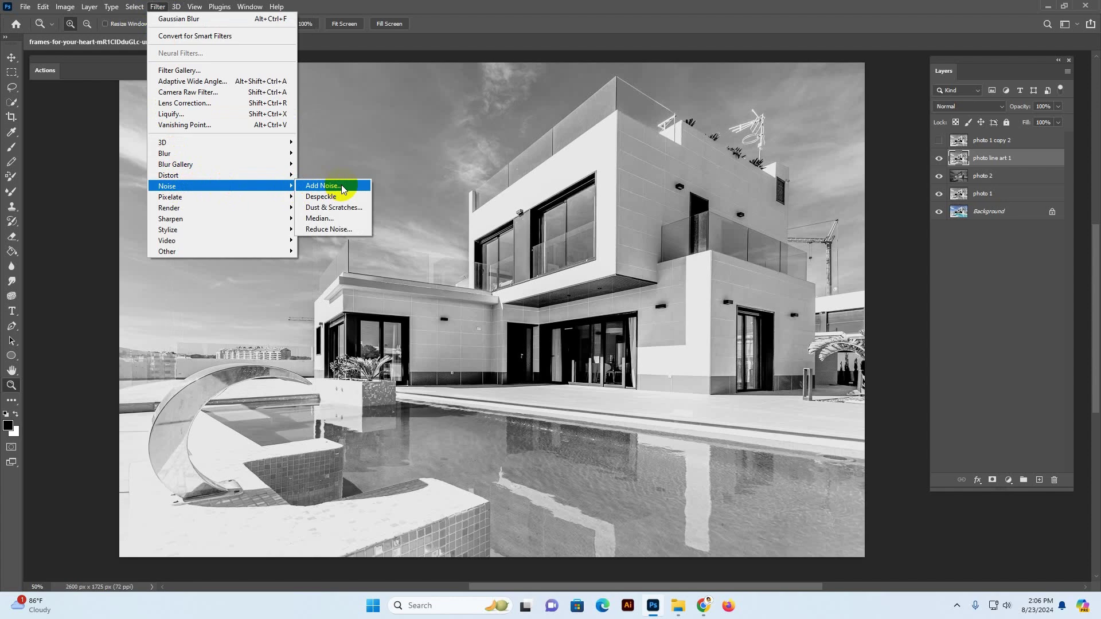
pyautogui.click(332, 231)
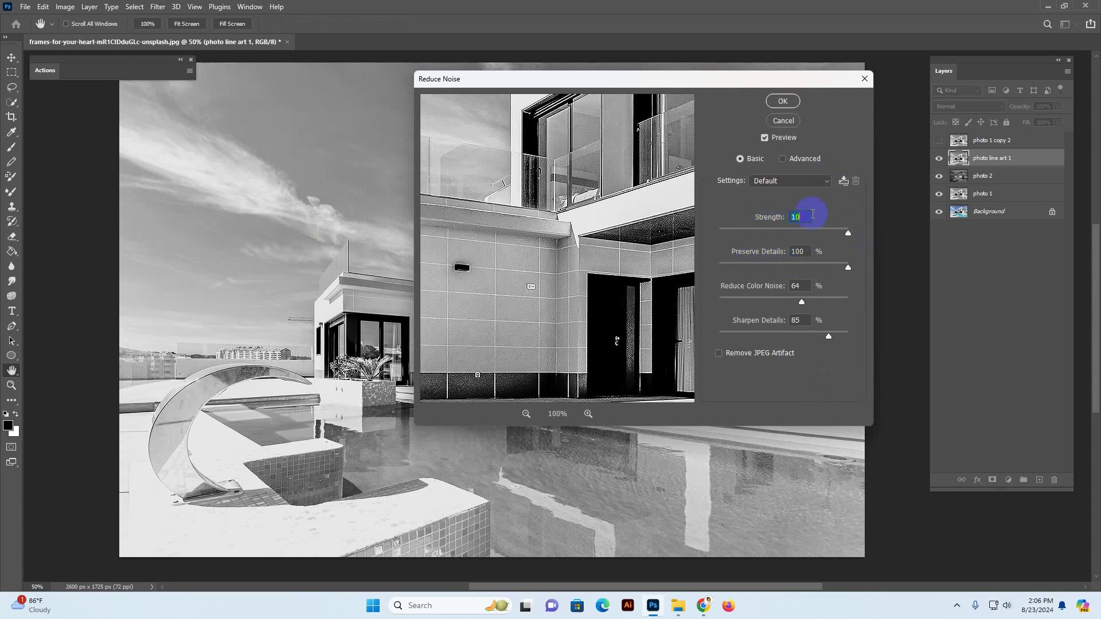
pyautogui.moveTo(802, 301); pyautogui.dragTo(772, 300)
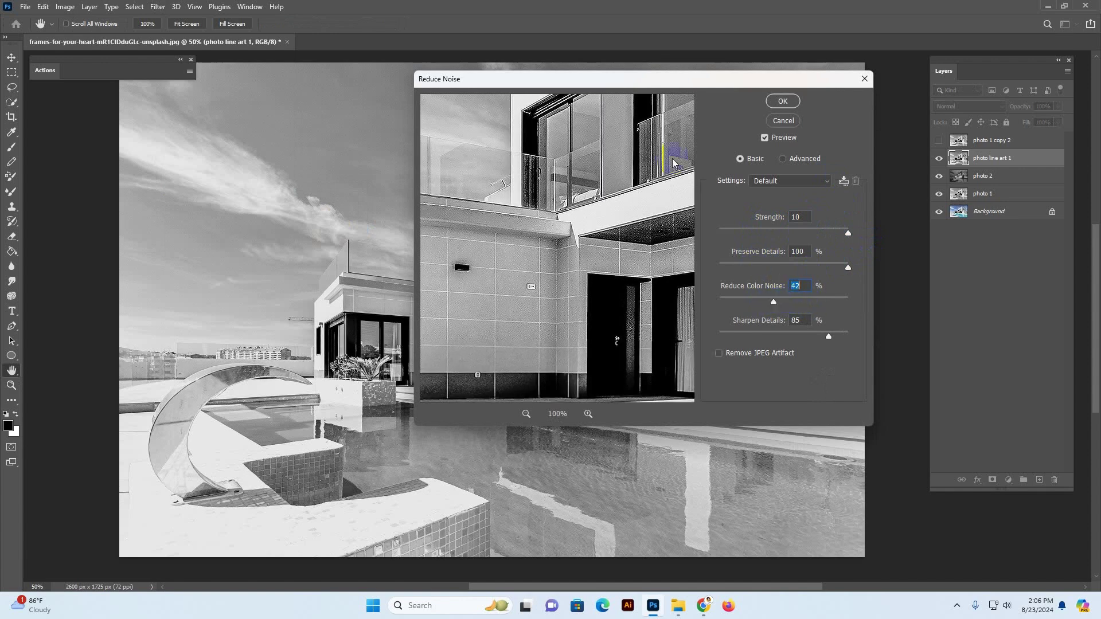
pyautogui.moveTo(644, 140); pyautogui.dragTo(629, 145)
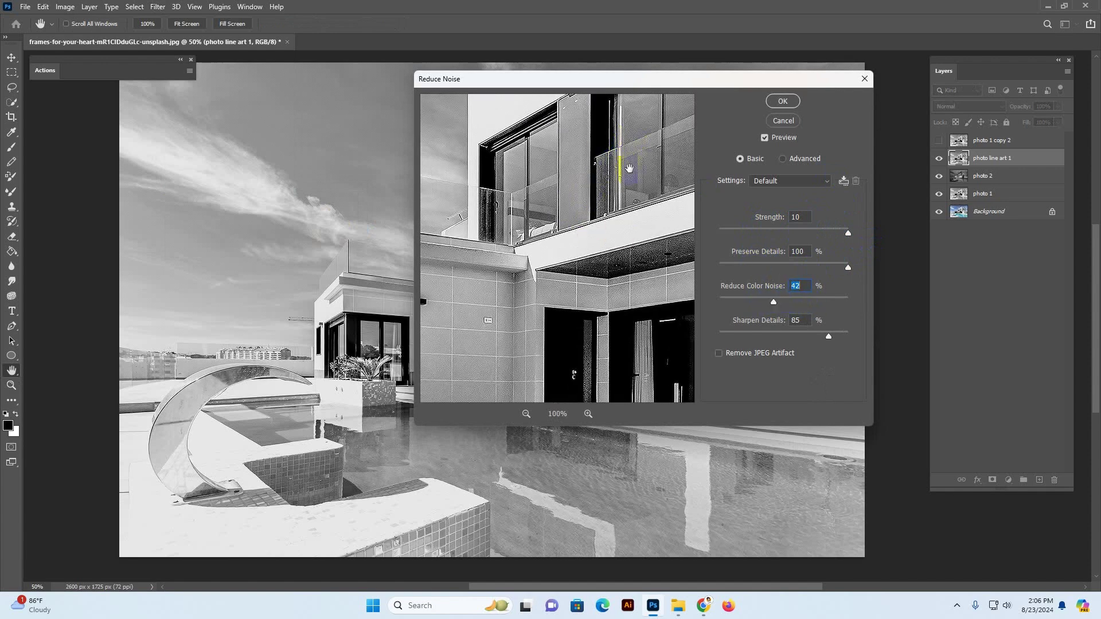
pyautogui.moveTo(531, 309); pyautogui.dragTo(617, 220)
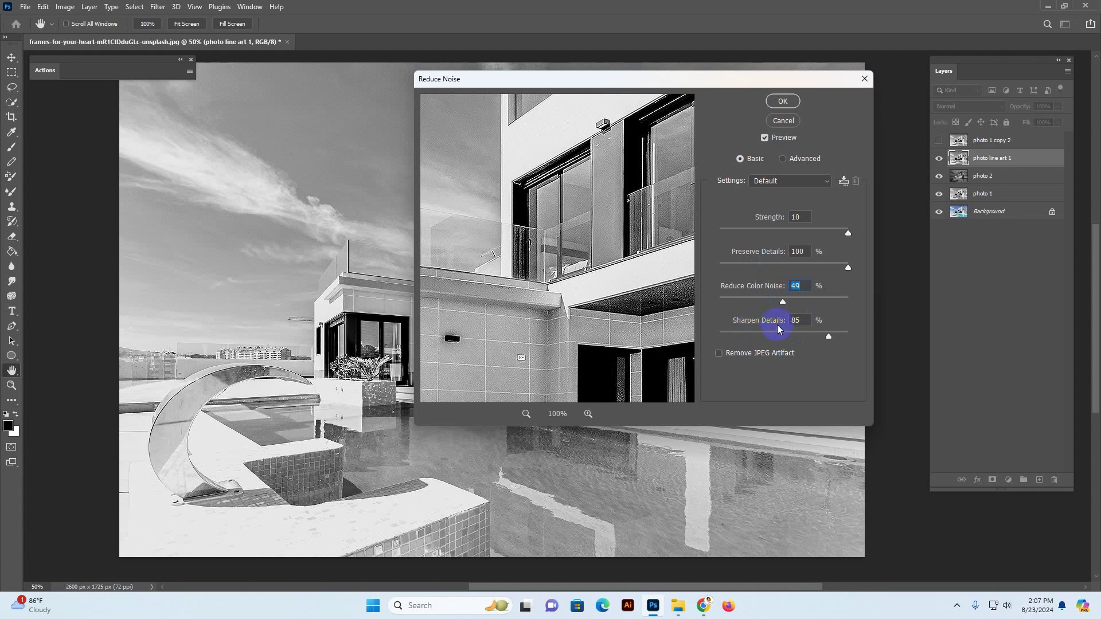
pyautogui.click(739, 302)
pyautogui.moveTo(763, 303)
pyautogui.mouseDown()
pyautogui.moveTo(797, 303)
pyautogui.moveTo(772, 303)
pyautogui.mouseUp()
pyautogui.click(783, 102)
pyautogui.press('z')
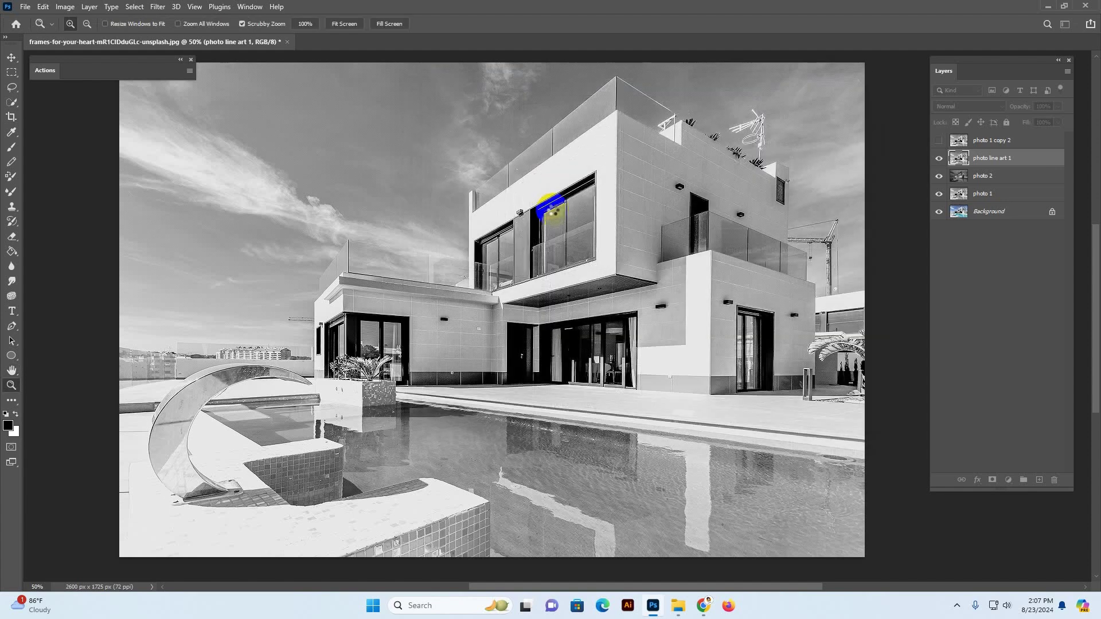
# - Apply a Smart Blur to the photo line art 1 layer with radius 4.5, threshold 4.5, Medium quality and Normal mode
pyautogui.click(156, 7)
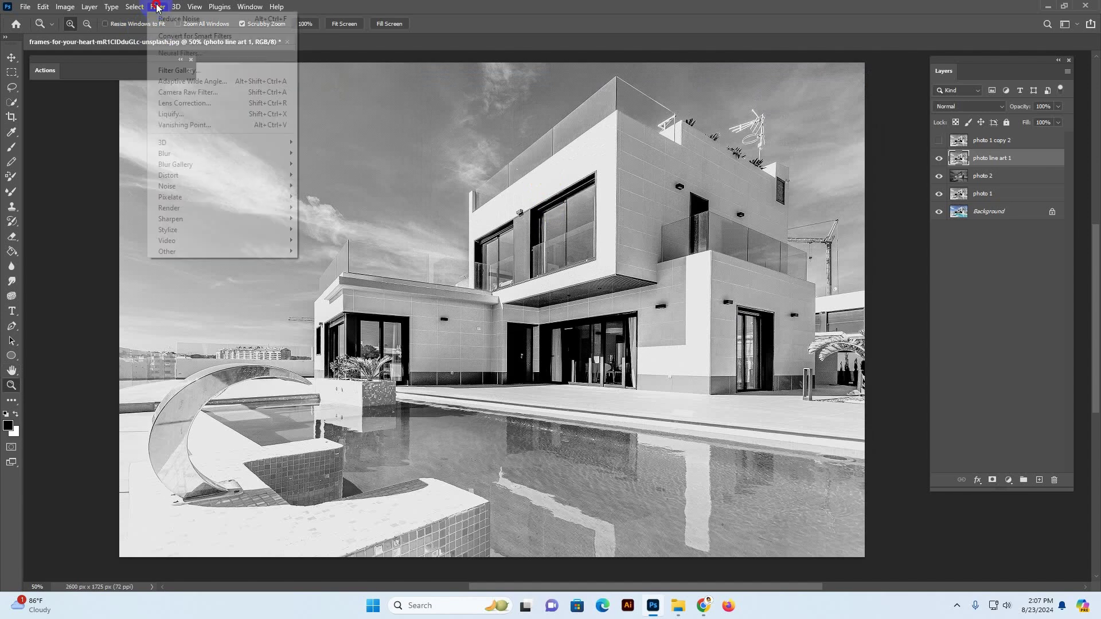
pyautogui.moveTo(172, 154)
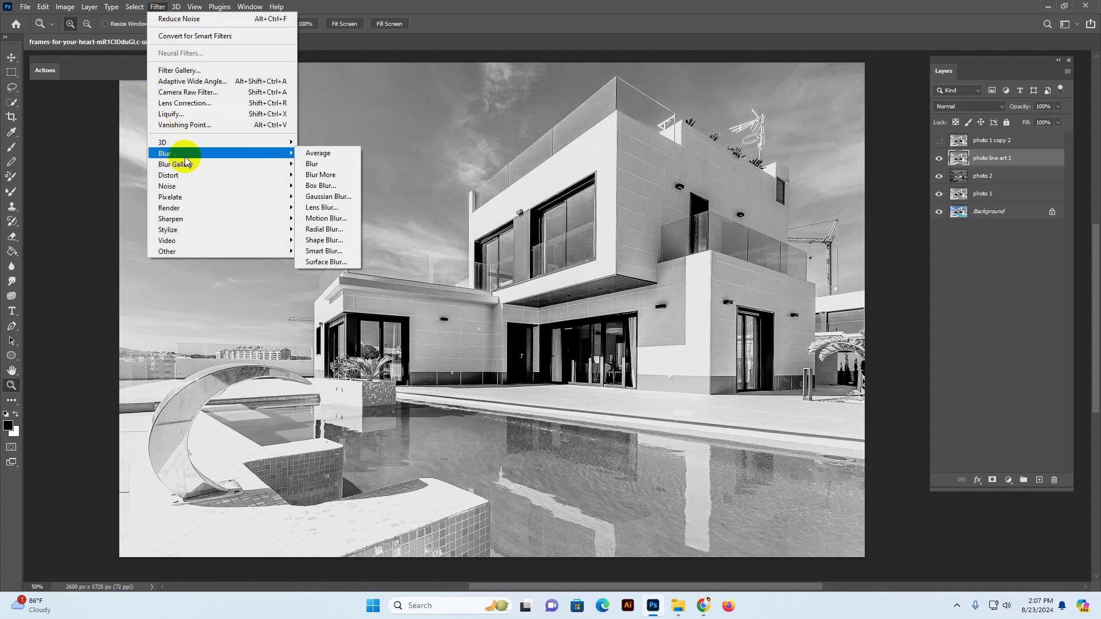
pyautogui.click(335, 252)
pyautogui.click(587, 368)
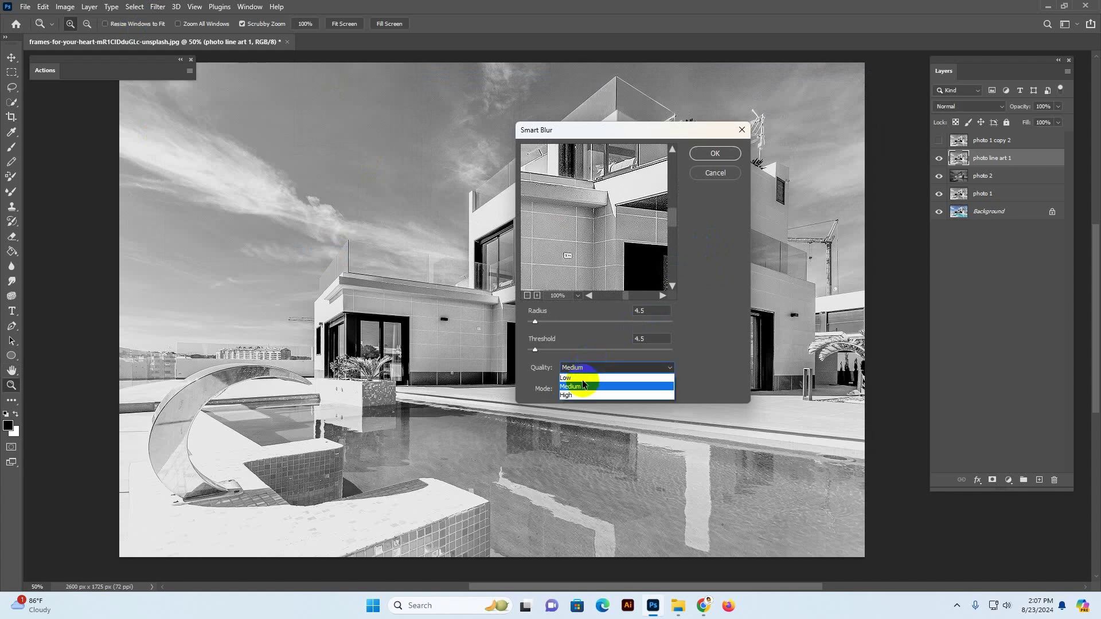
pyautogui.click(582, 386)
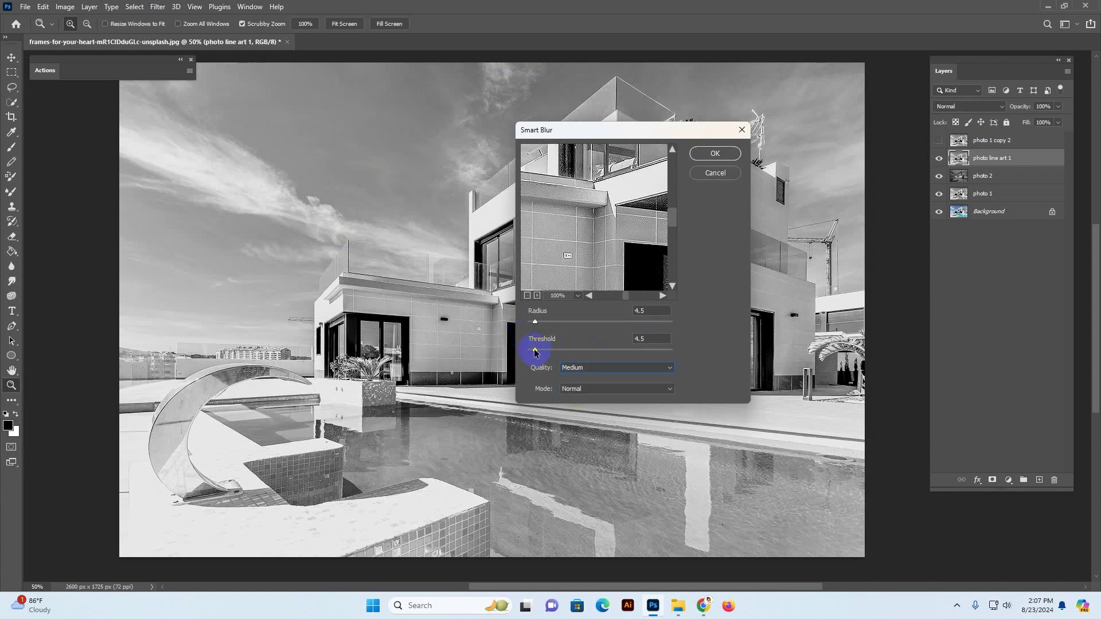
pyautogui.click(657, 338)
pyautogui.click(581, 323)
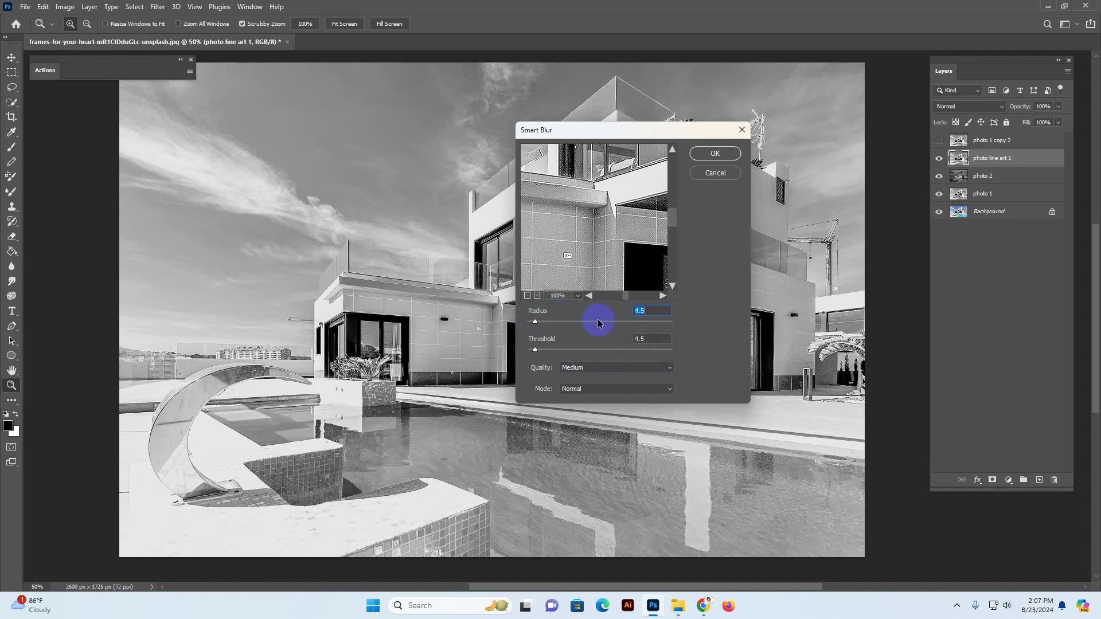
pyautogui.click(715, 153)
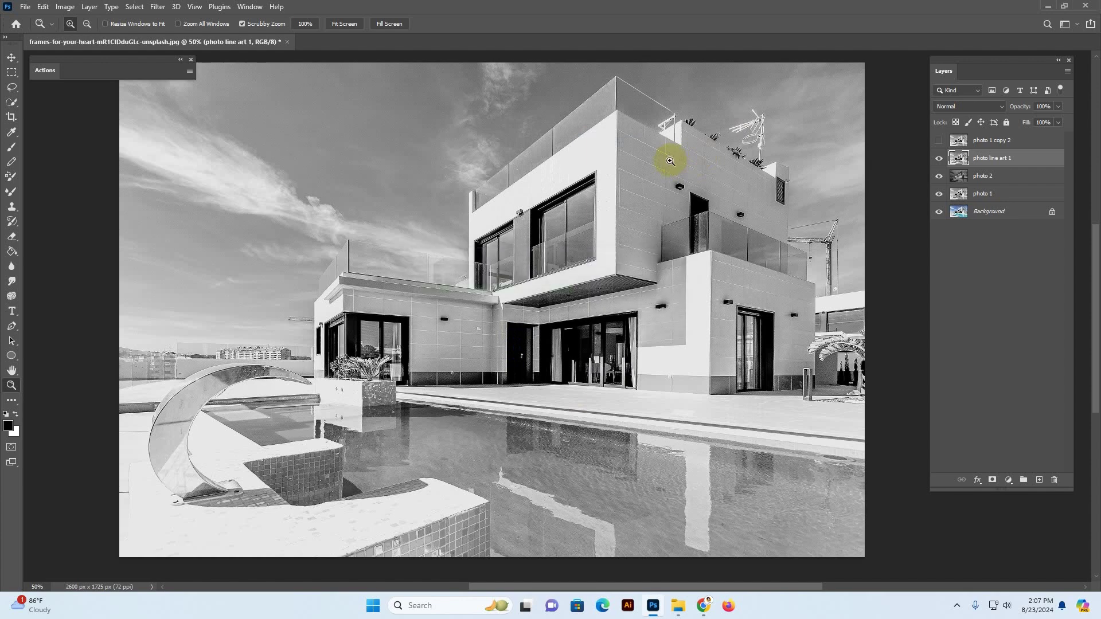
# - Apply the Find Edges filter to the photo line art 1 layer and toggle the layer's visibility to compare the result
pyautogui.click(158, 8)
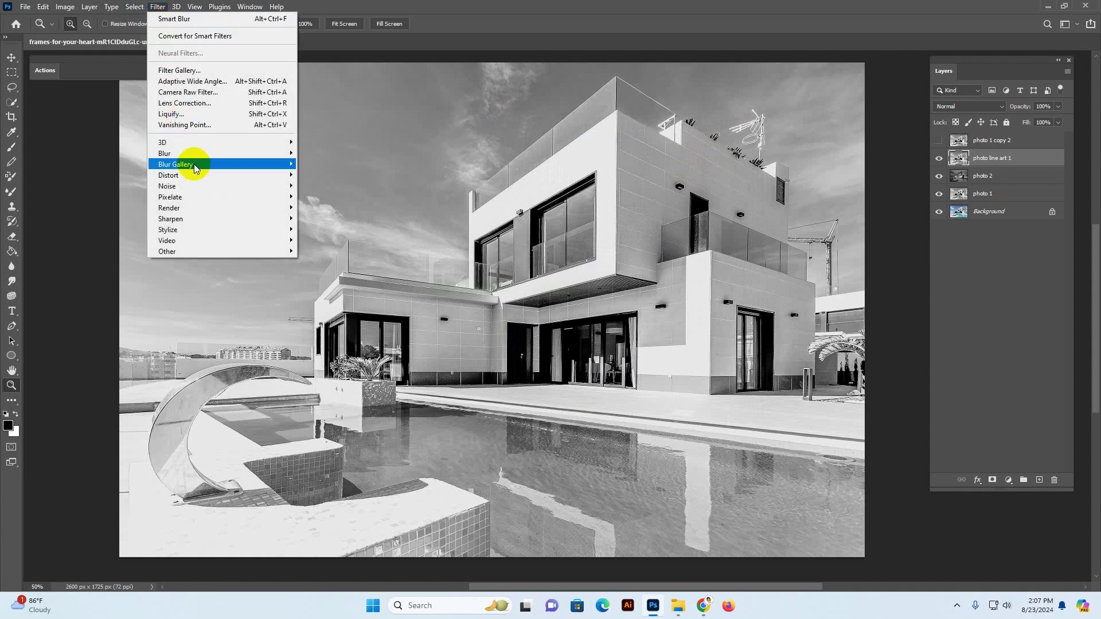
pyautogui.moveTo(195, 182)
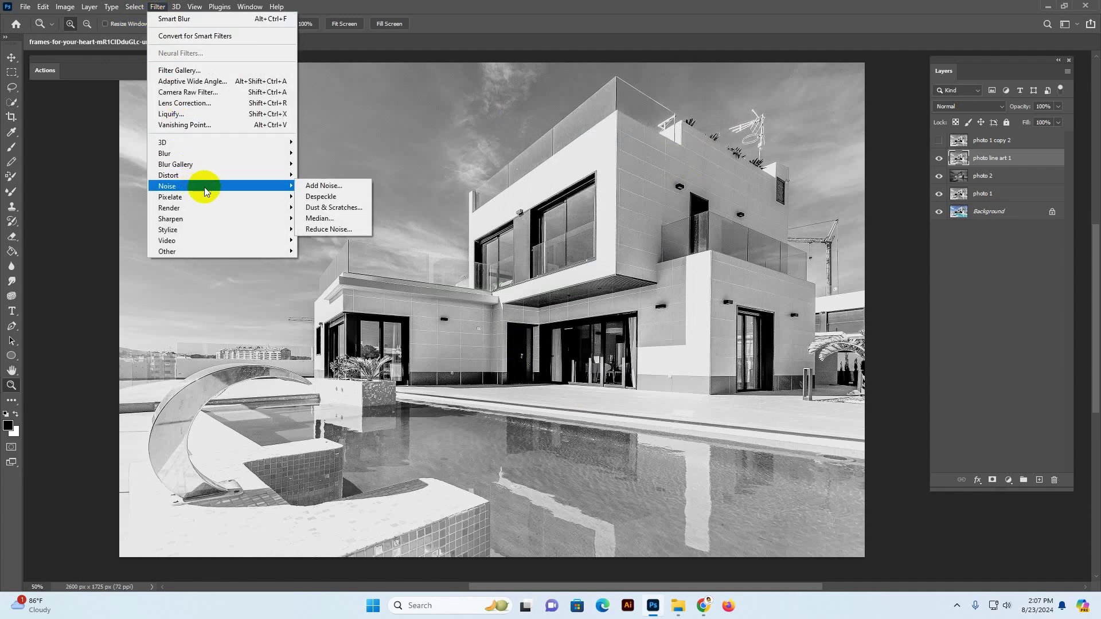
pyautogui.moveTo(192, 229)
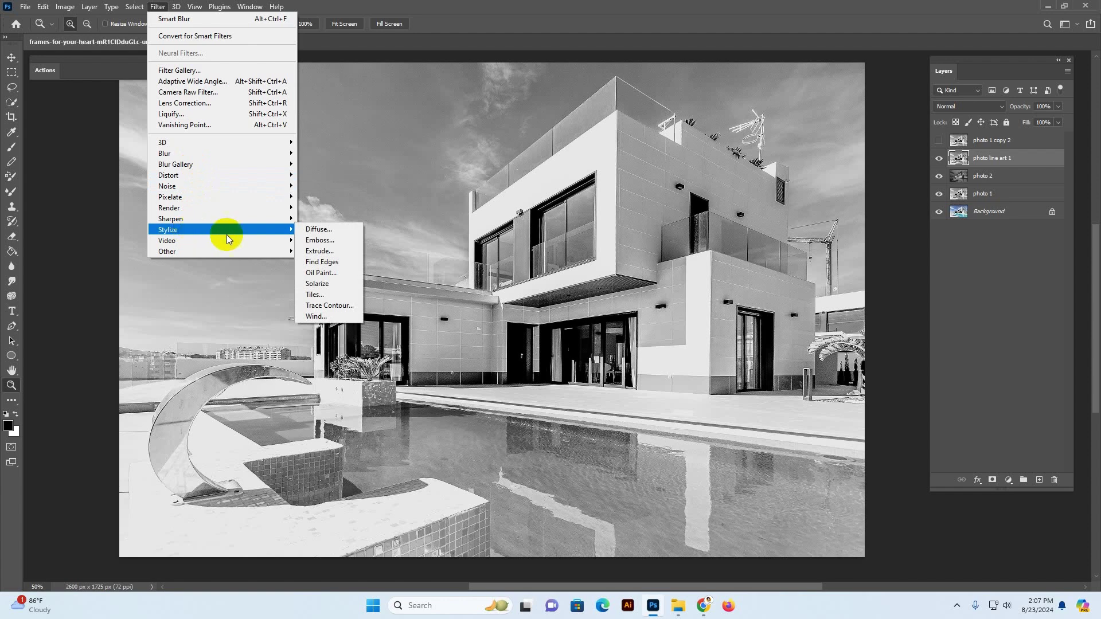
pyautogui.click(339, 266)
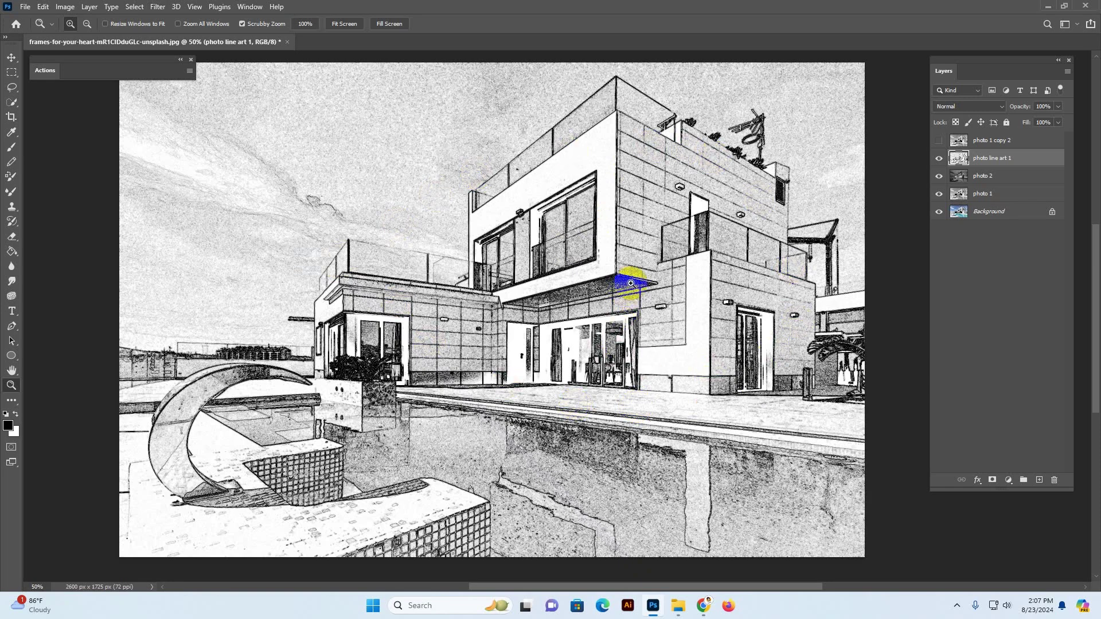
pyautogui.click(940, 159)
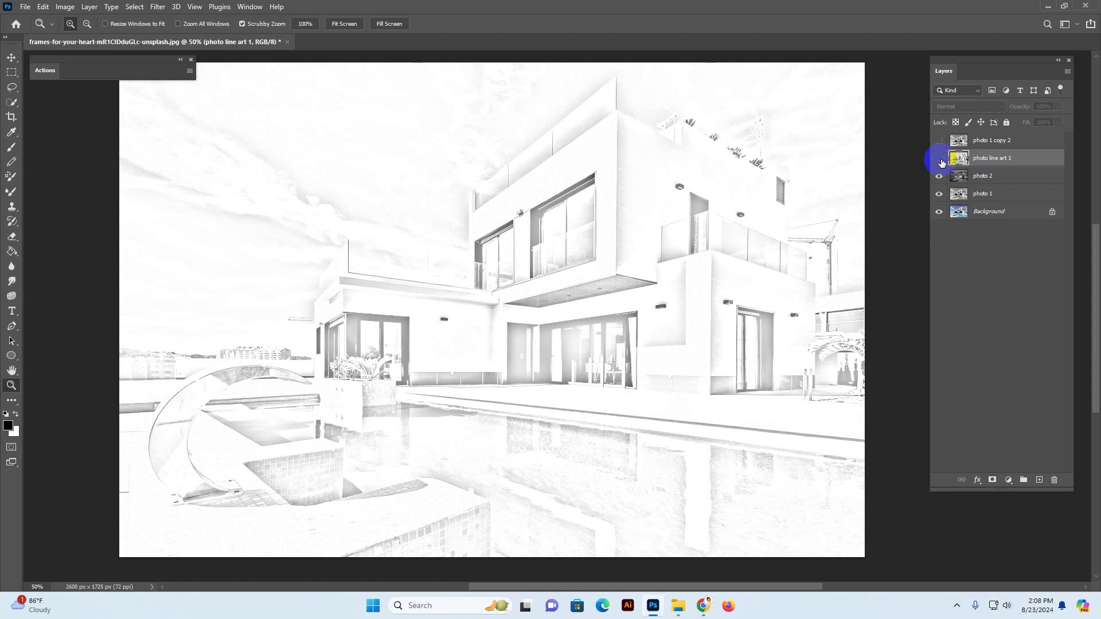
pyautogui.click(939, 159)
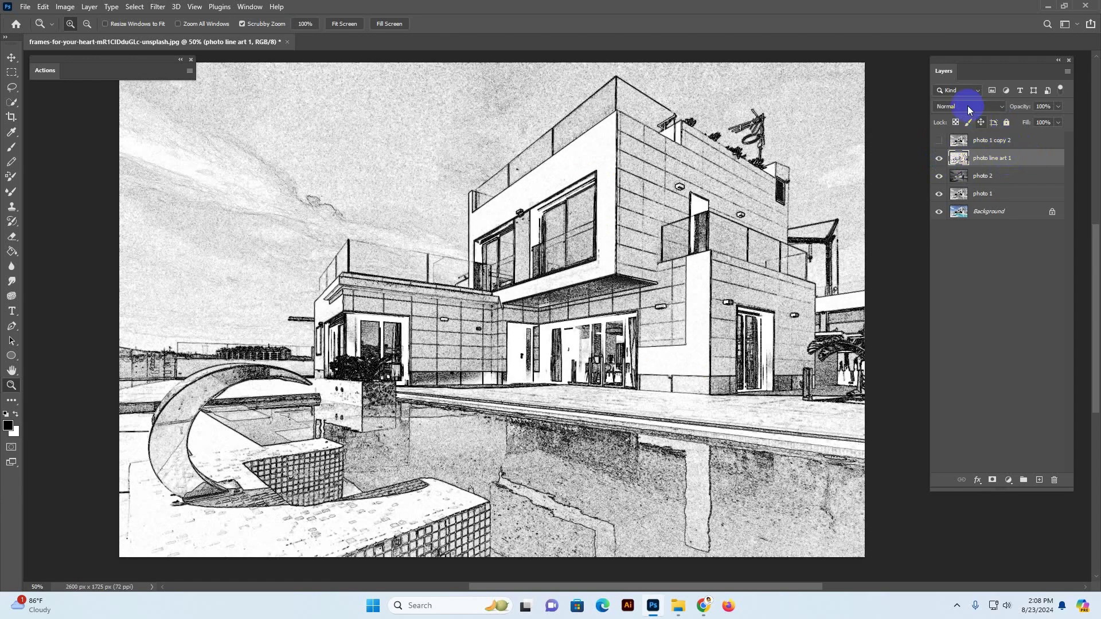
# - Set the photo line art 1 layer's blend mode to Multiply and its opacity to 50%
pyautogui.click(1004, 162)
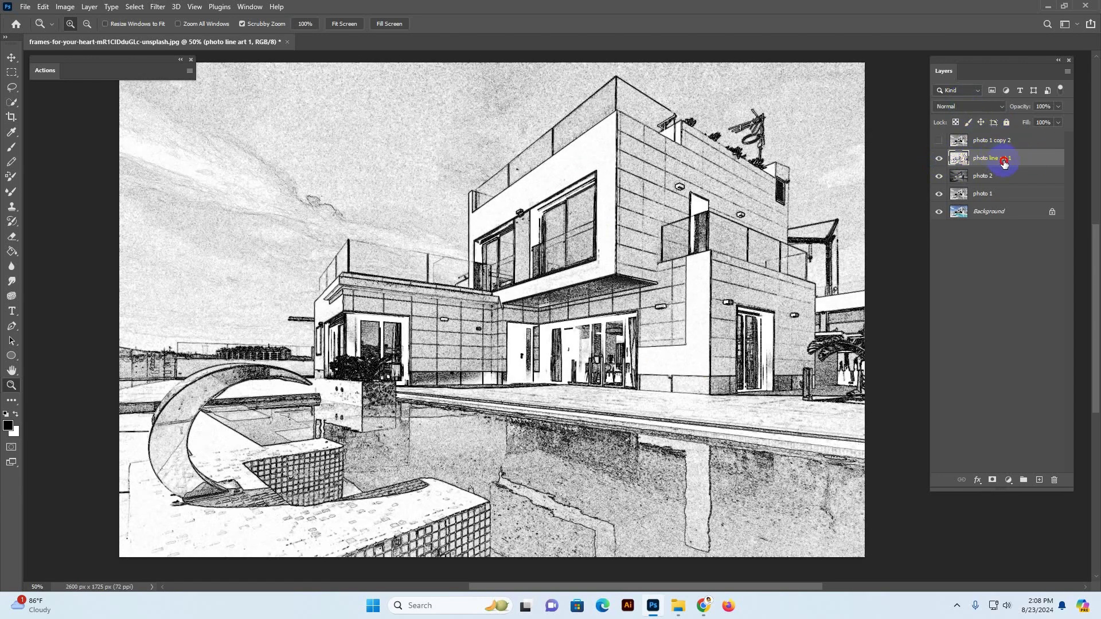
pyautogui.click(955, 105)
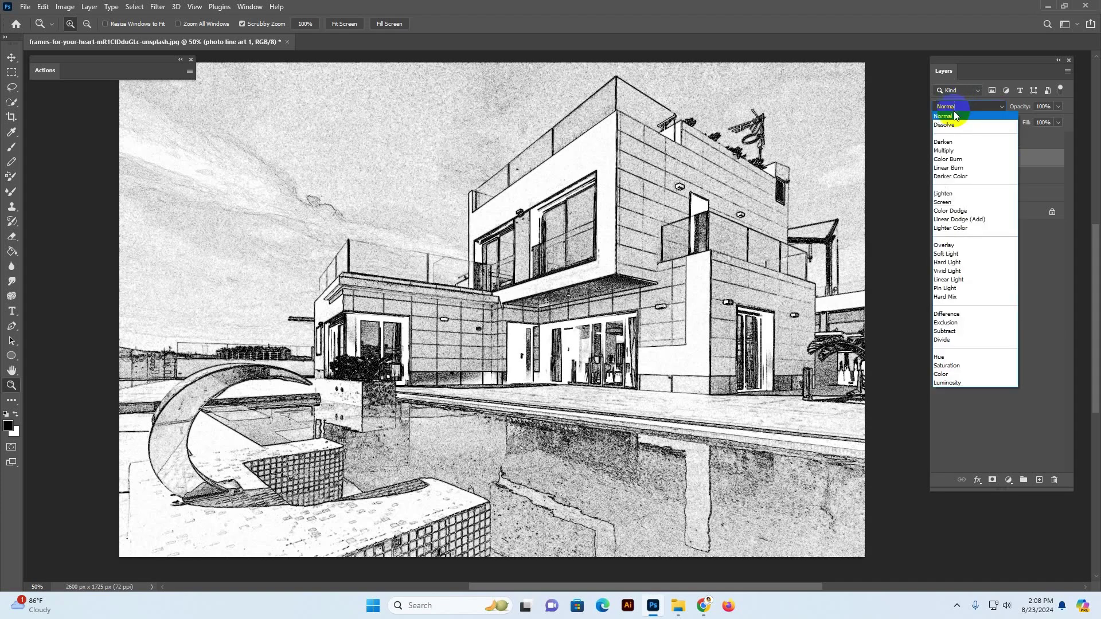
pyautogui.click(961, 151)
pyautogui.click(1058, 107)
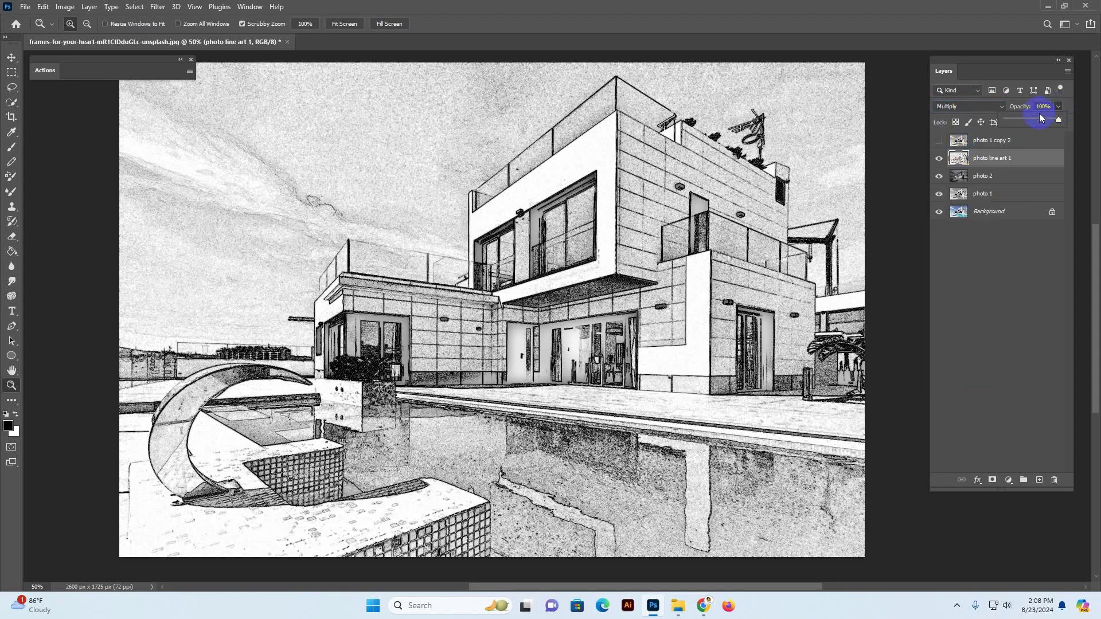
pyautogui.moveTo(1060, 118); pyautogui.dragTo(1032, 121)
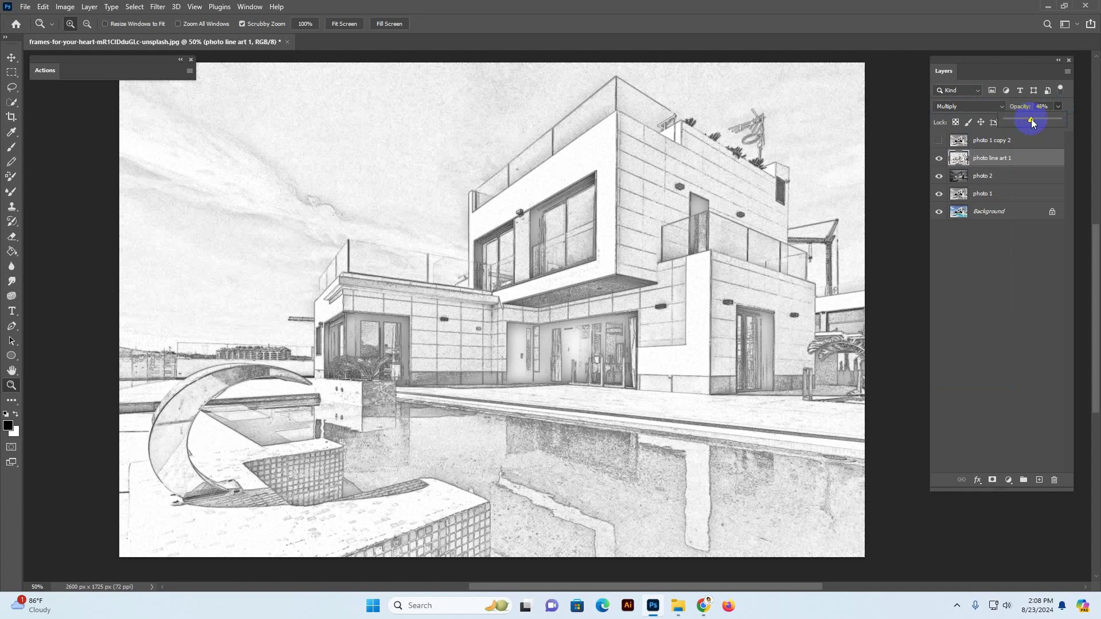
pyautogui.moveTo(1021, 119); pyautogui.dragTo(1035, 122)
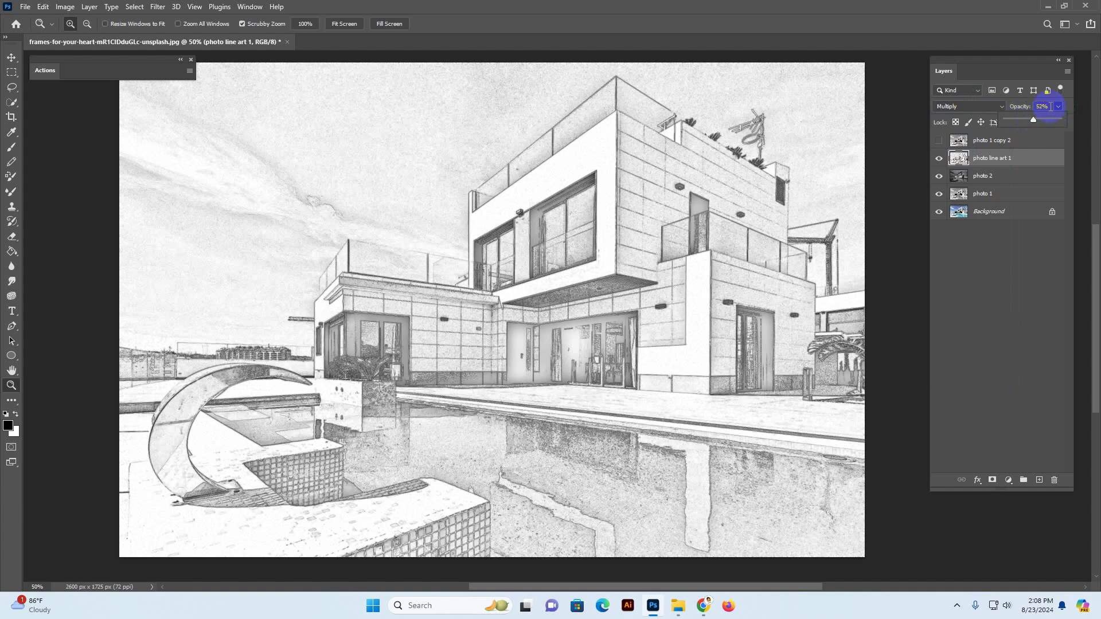
pyautogui.click(1042, 106)
pyautogui.write('50')
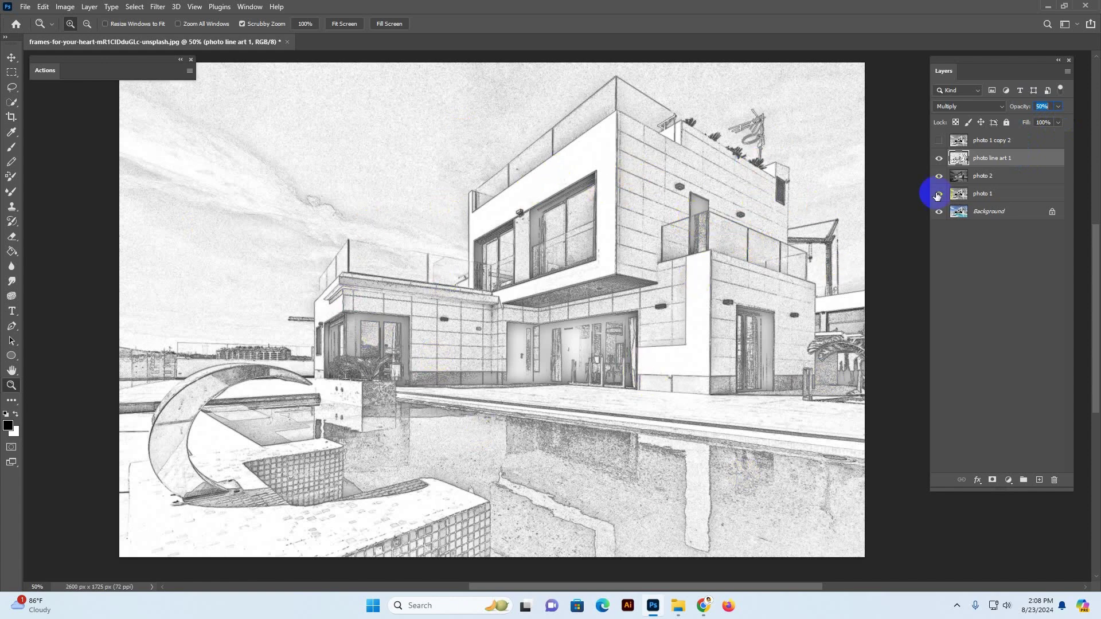
# - Show the photo 1 copy 2 layer and rename it as line sketch
pyautogui.click(1021, 146)
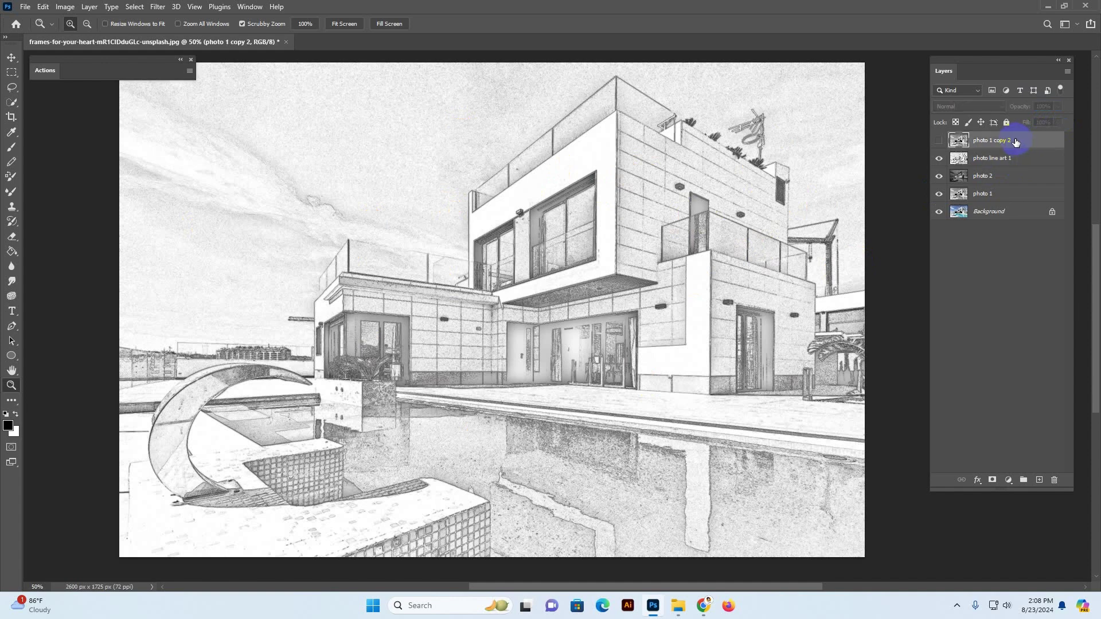
pyautogui.click(939, 141)
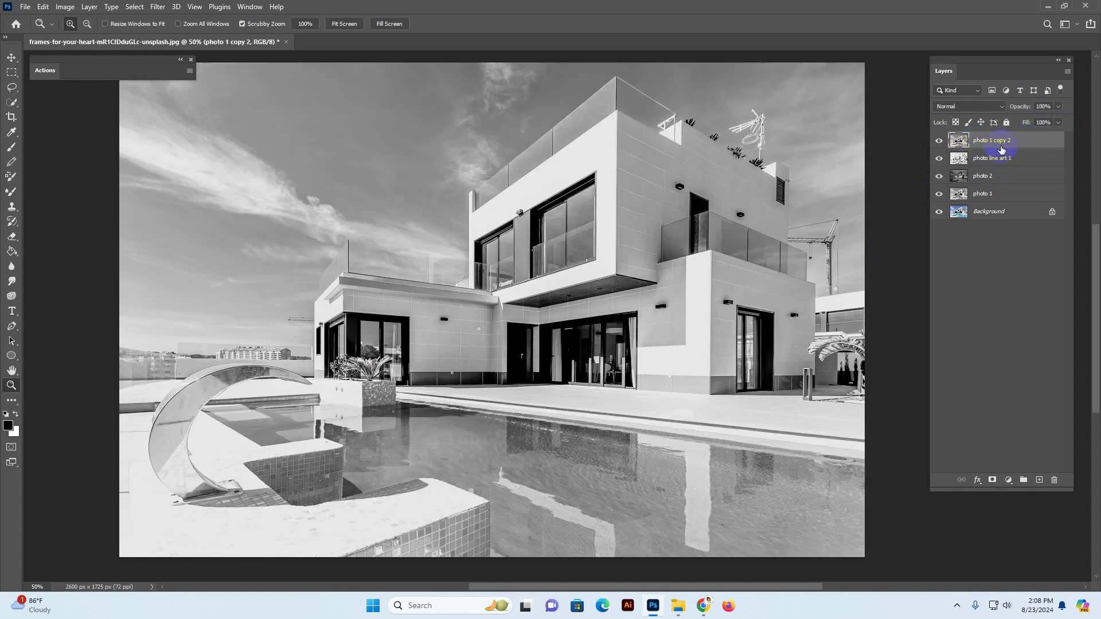
pyautogui.doubleClick(996, 144)
pyautogui.press('Return')
pyautogui.rightClick(1034, 144)
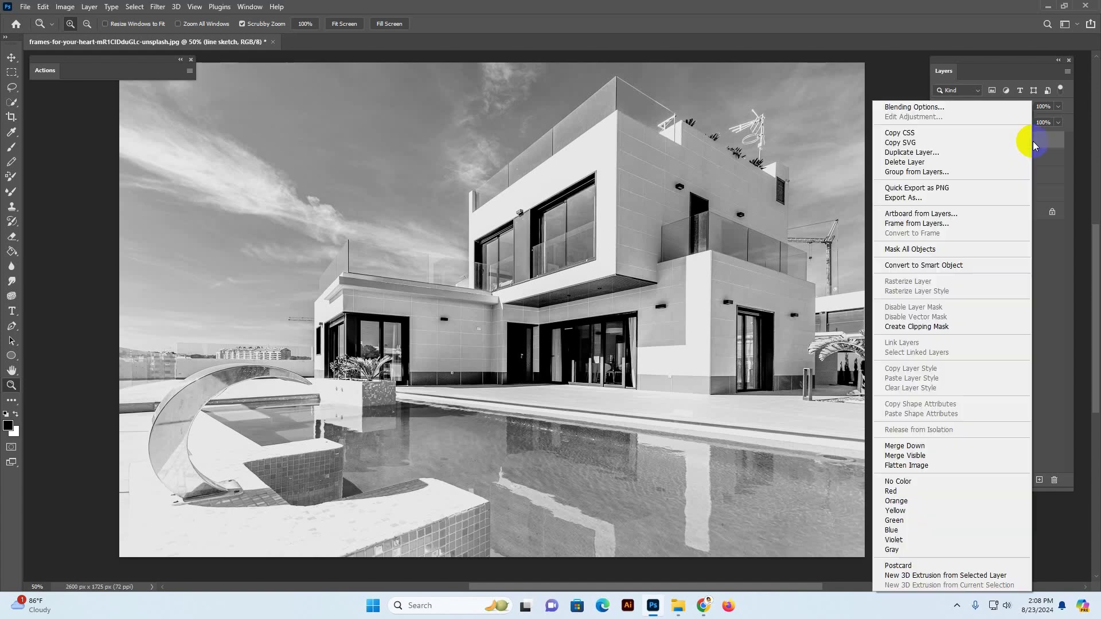
pyautogui.press('Escape')
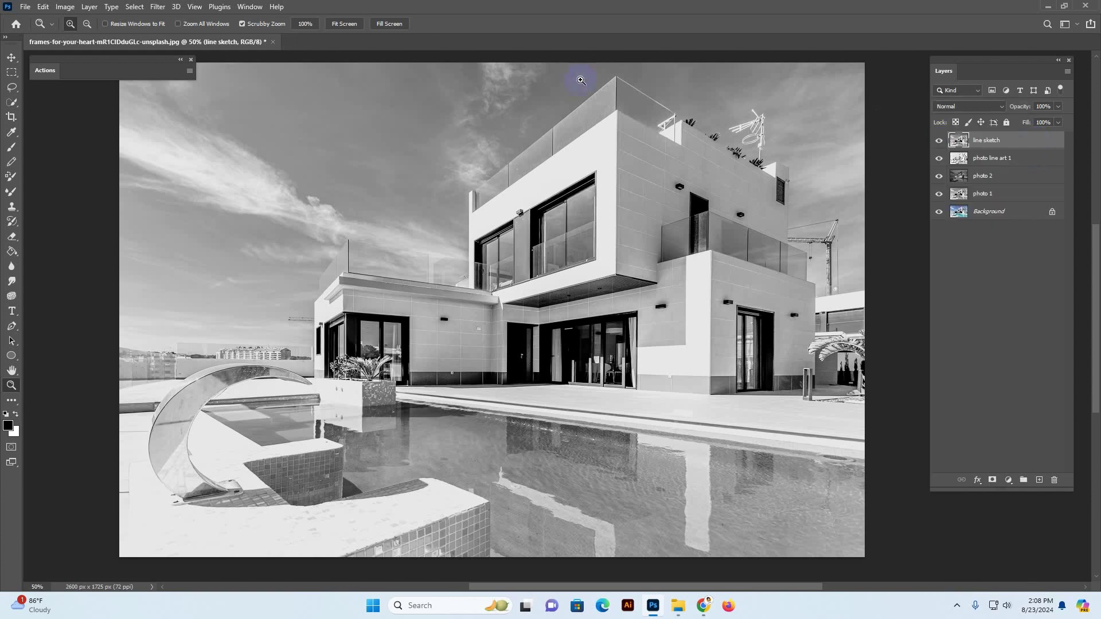
pyautogui.click(167, 7)
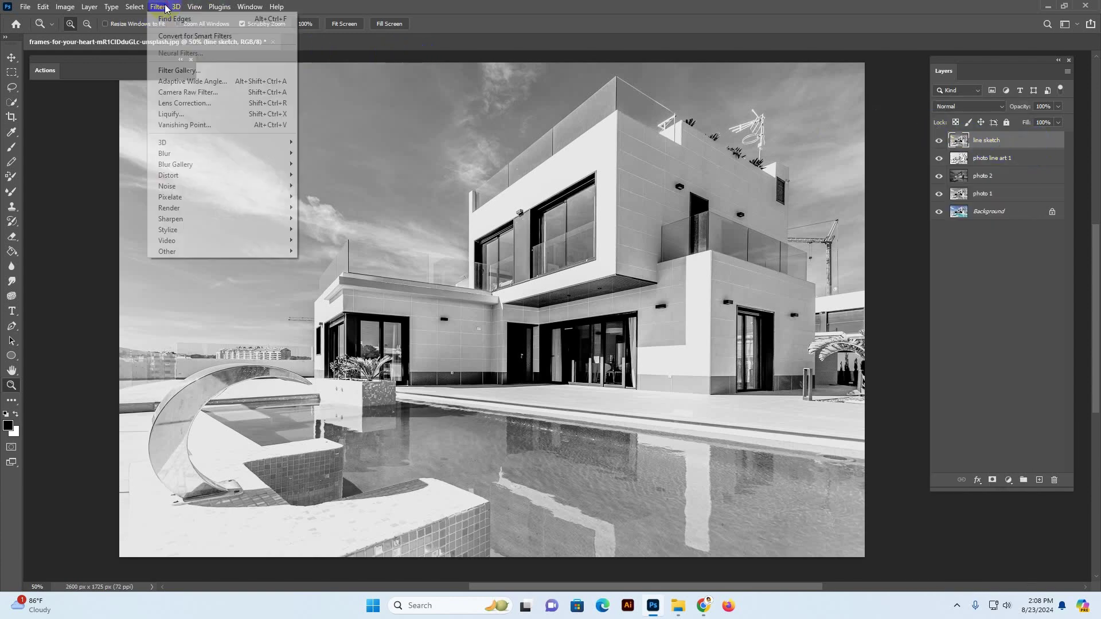
pyautogui.click(171, 71)
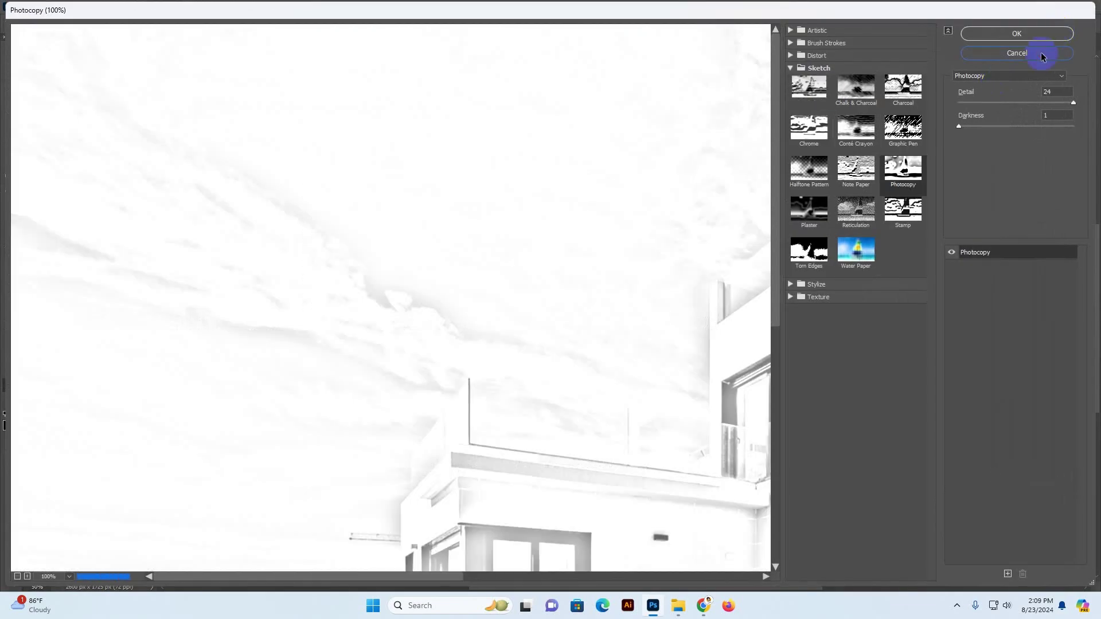
pyautogui.click(1042, 54)
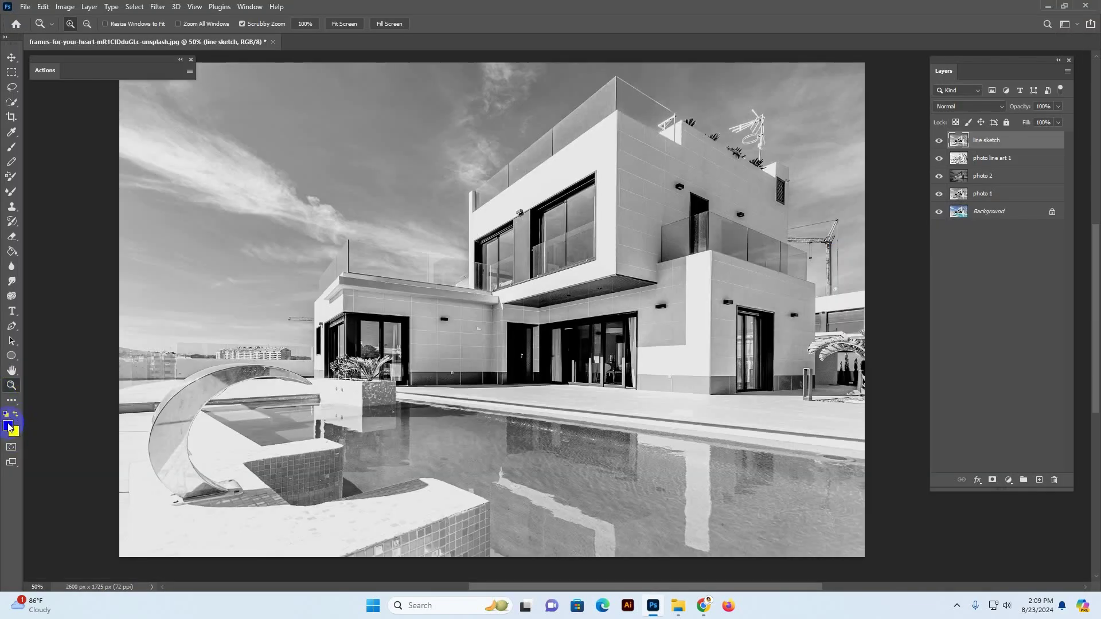
# - Check the foreground color and reset the foreground and background colors to the default black and white
pyautogui.click(8, 424)
pyautogui.click(996, 276)
pyautogui.click(6, 413)
# - Apply the Photocopy sketch filter to the line sketch layer with Detail 3 and Darkness 6, and toggle the layer's visibility to compare the result
pyautogui.click(157, 7)
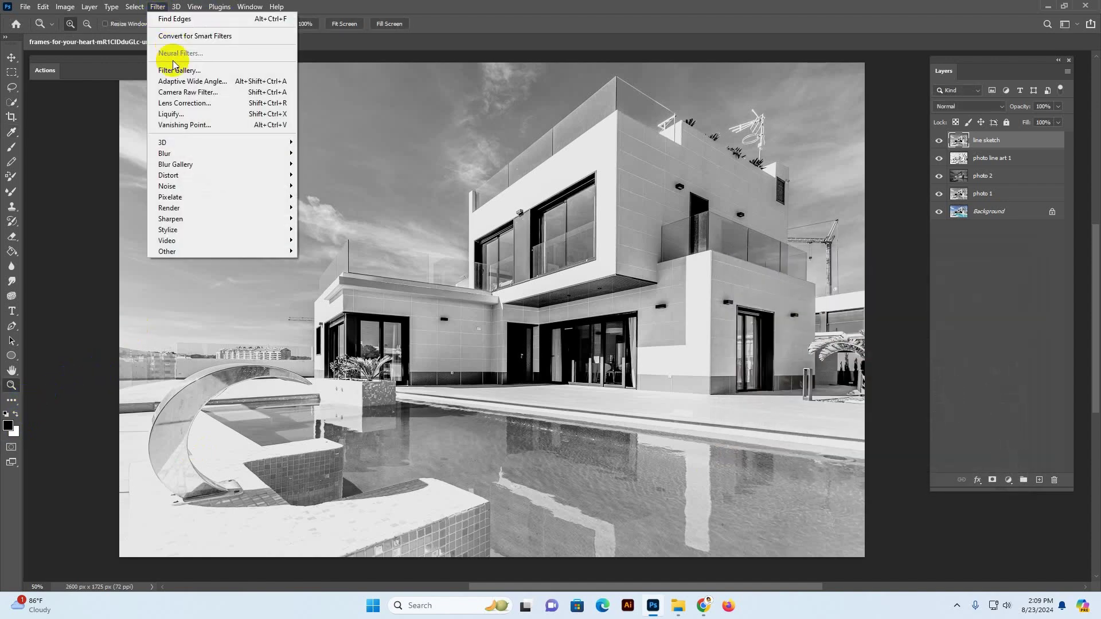
pyautogui.click(175, 69)
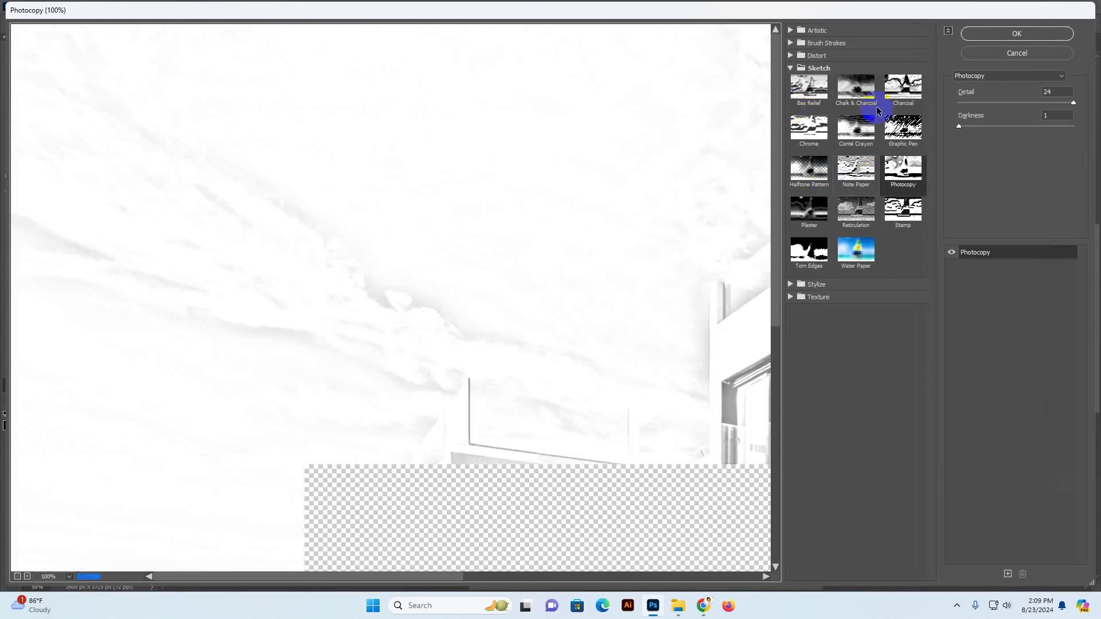
pyautogui.click(817, 68)
pyautogui.click(817, 68)
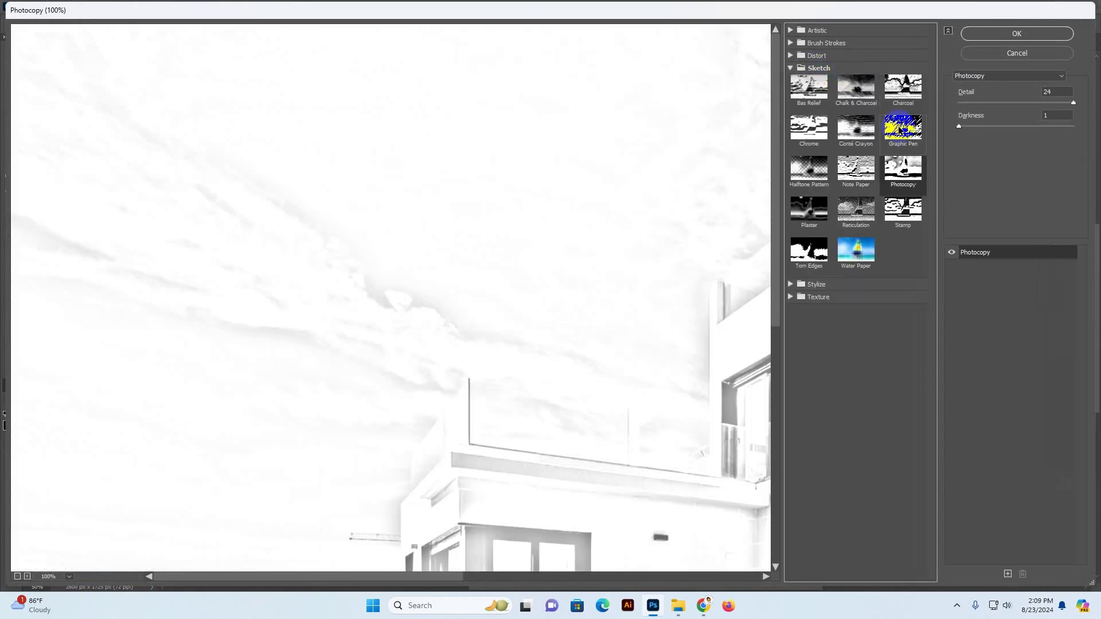
pyautogui.hotkey('ctrl', '-')
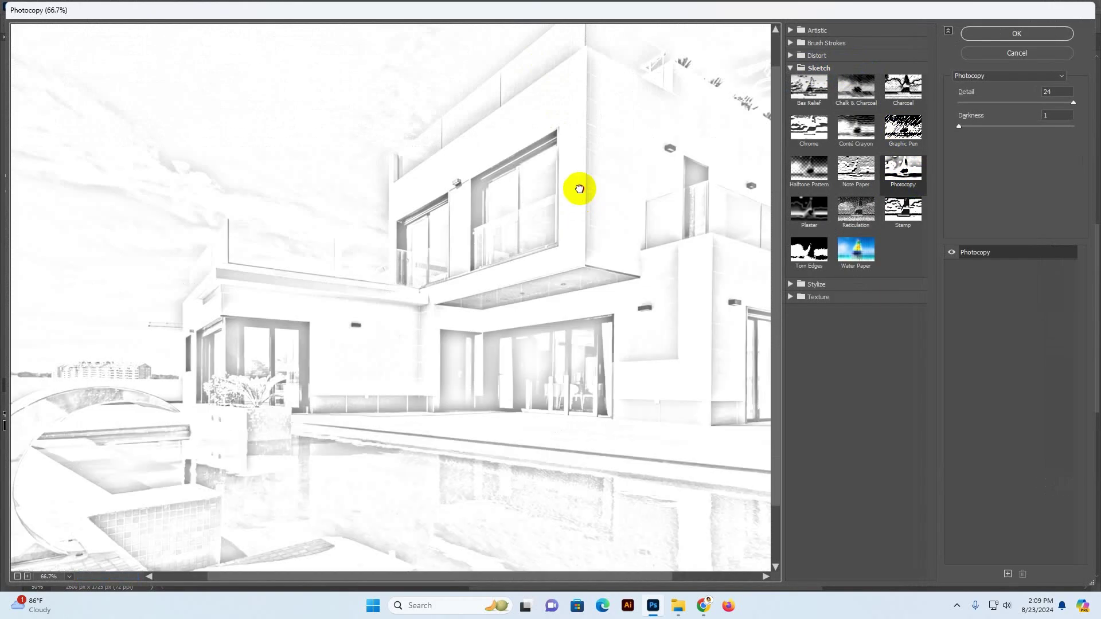
pyautogui.moveTo(579, 189); pyautogui.dragTo(644, 172)
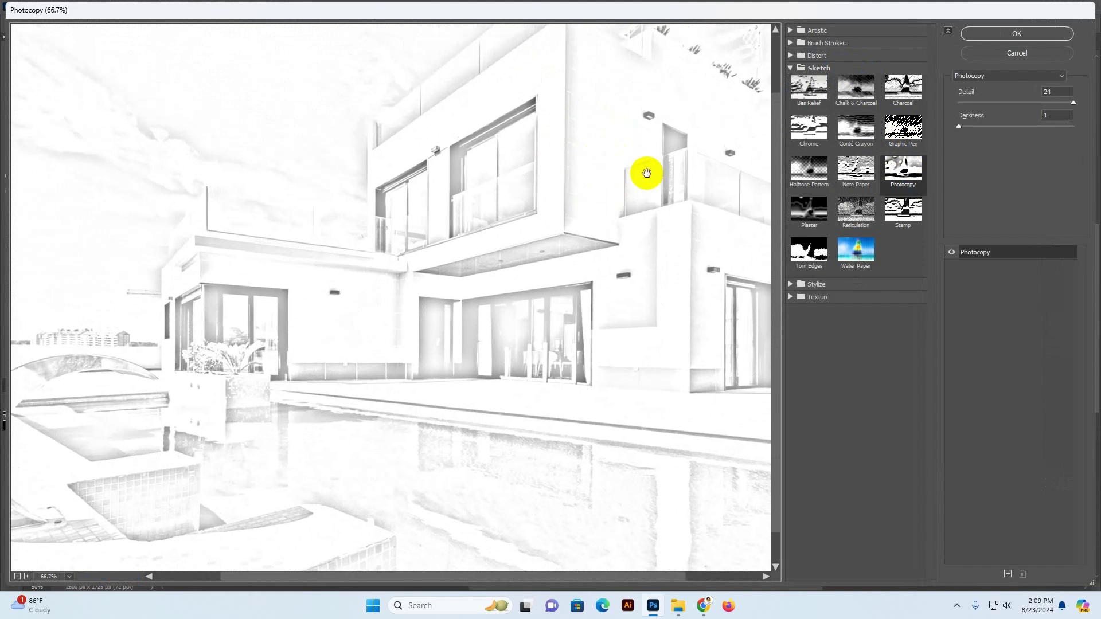
pyautogui.moveTo(1030, 101); pyautogui.dragTo(983, 103)
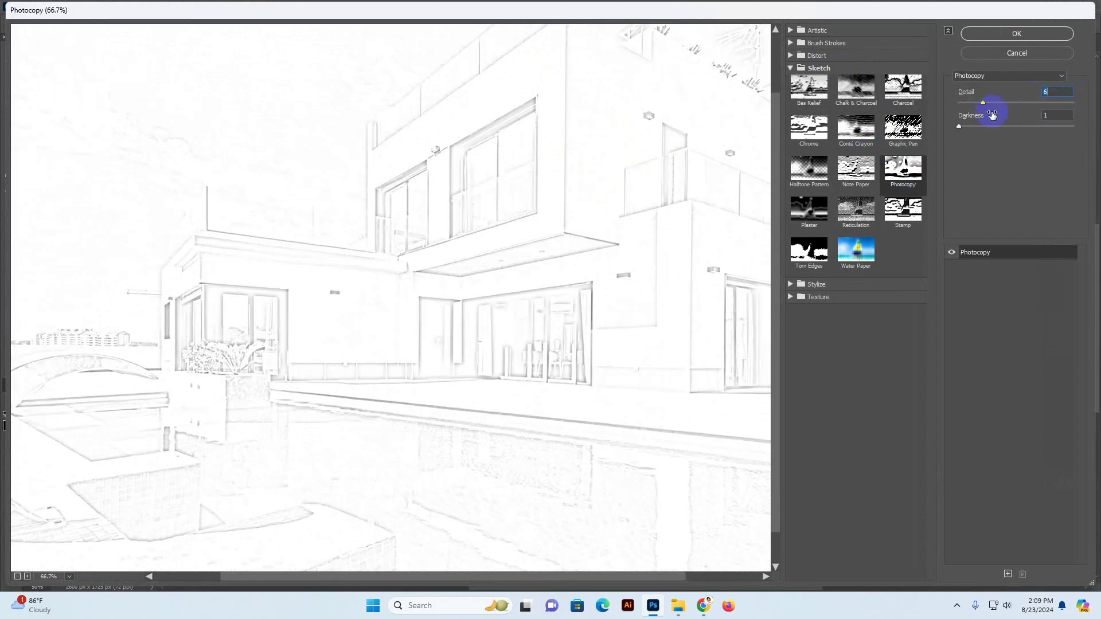
pyautogui.moveTo(963, 125); pyautogui.dragTo(967, 99)
pyautogui.click(969, 102)
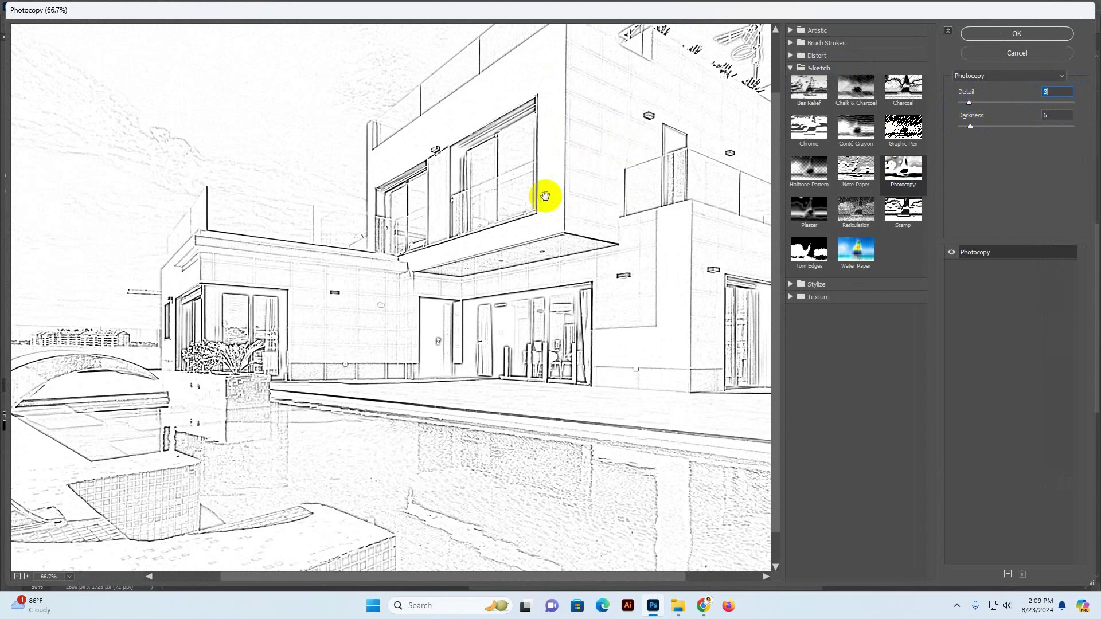
pyautogui.click(1011, 42)
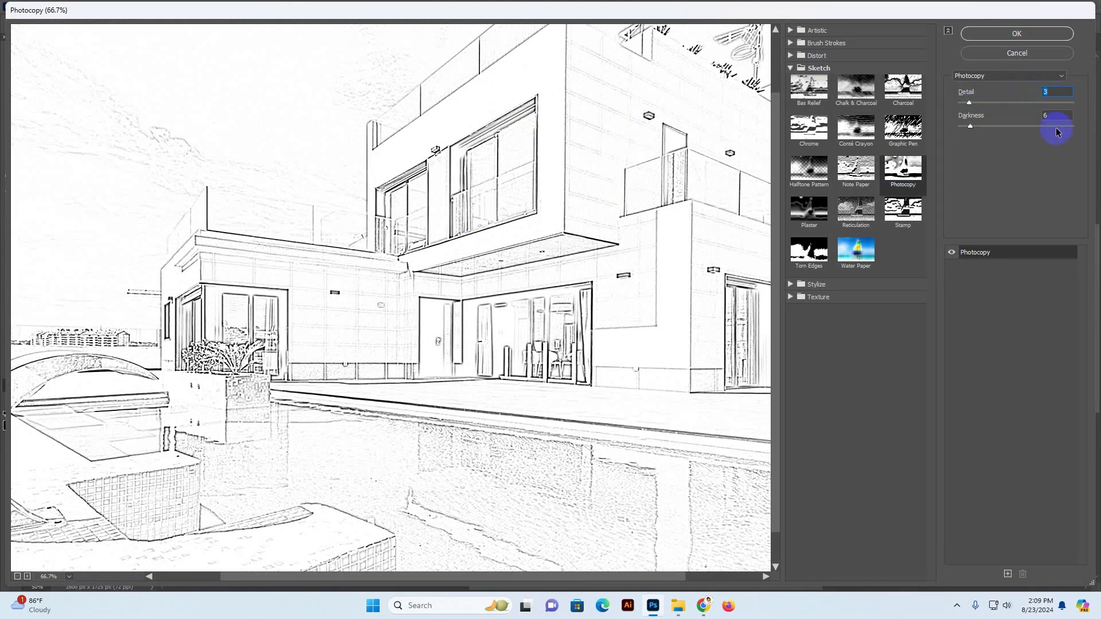
pyautogui.click(1017, 33)
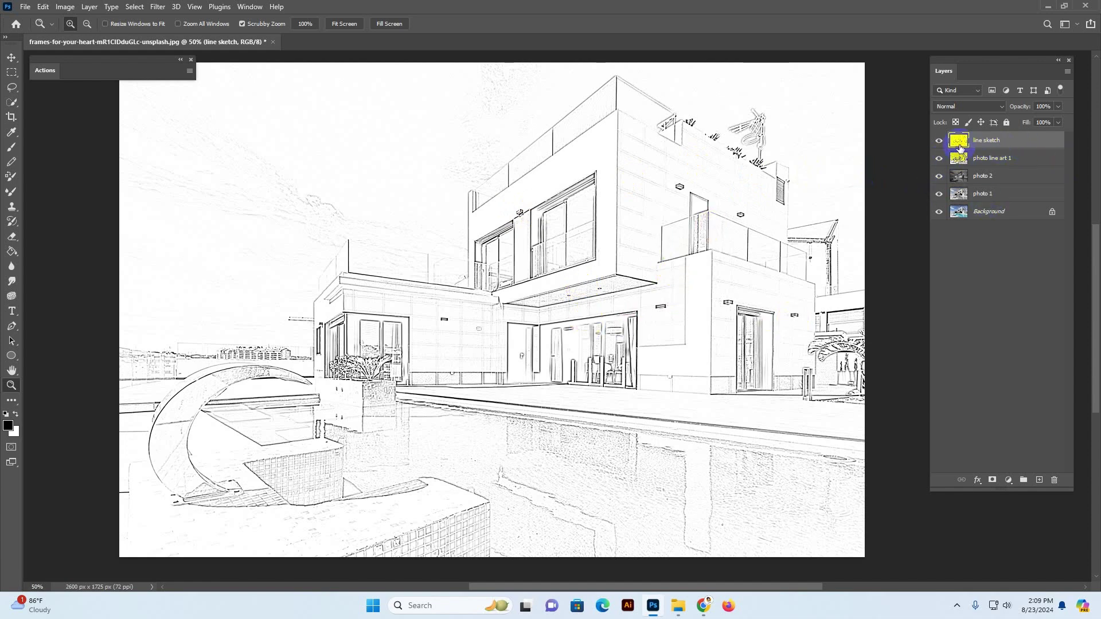
pyautogui.click(940, 141)
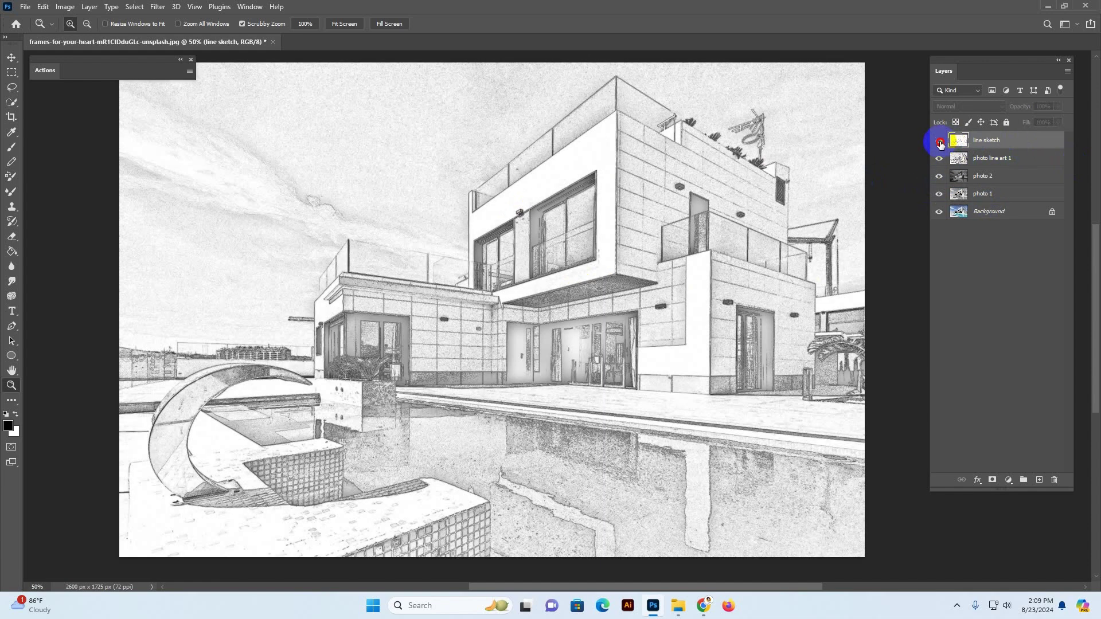
pyautogui.click(940, 143)
# - Duplicate the line sketch layer twice, keeping the default names line sketch copy and line sketch copy 2
pyautogui.rightClick(1017, 146)
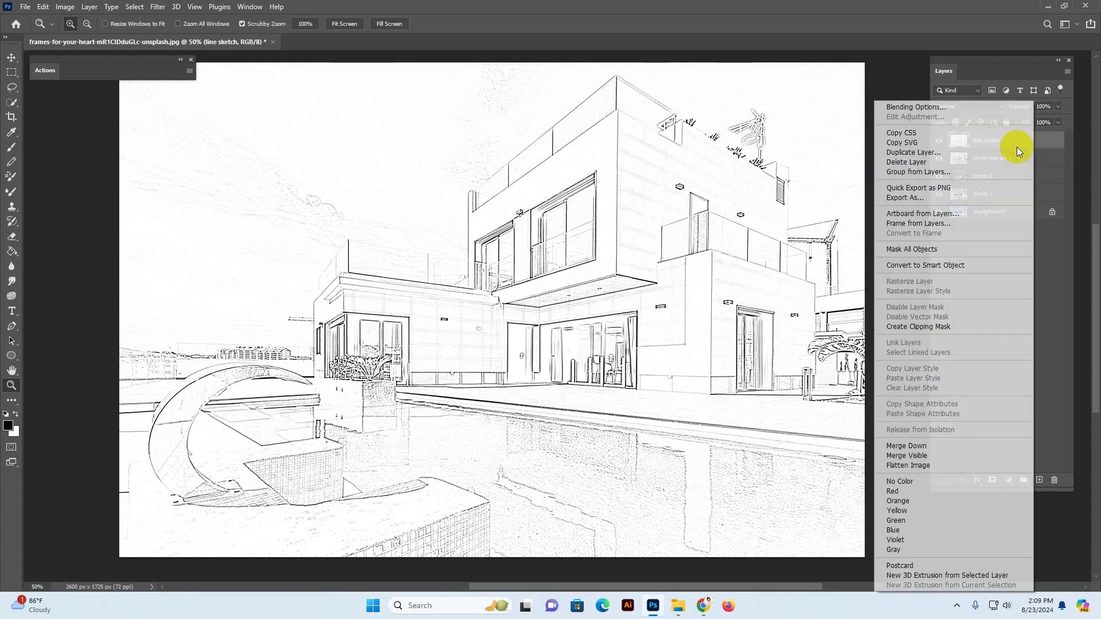
pyautogui.click(913, 152)
pyautogui.click(642, 167)
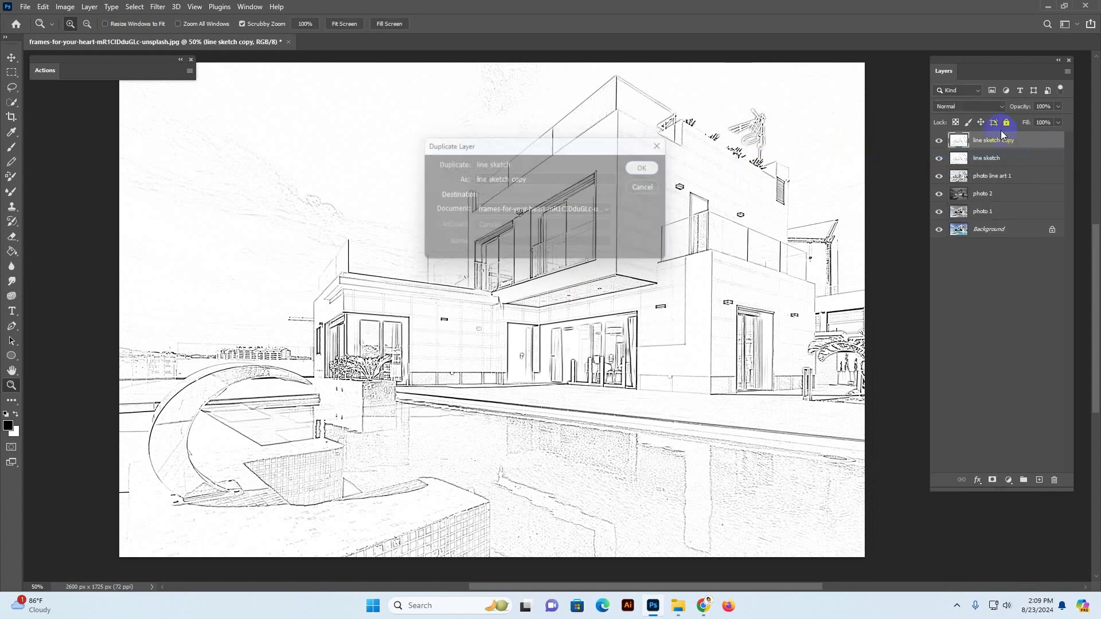
pyautogui.rightClick(1018, 144)
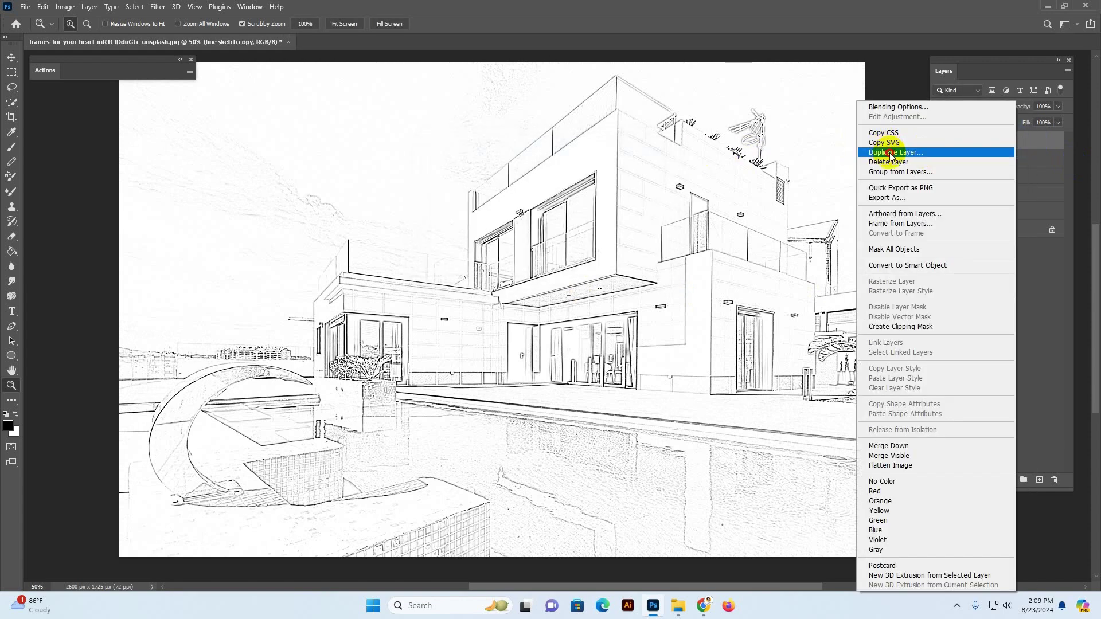
pyautogui.click(892, 153)
pyautogui.click(654, 167)
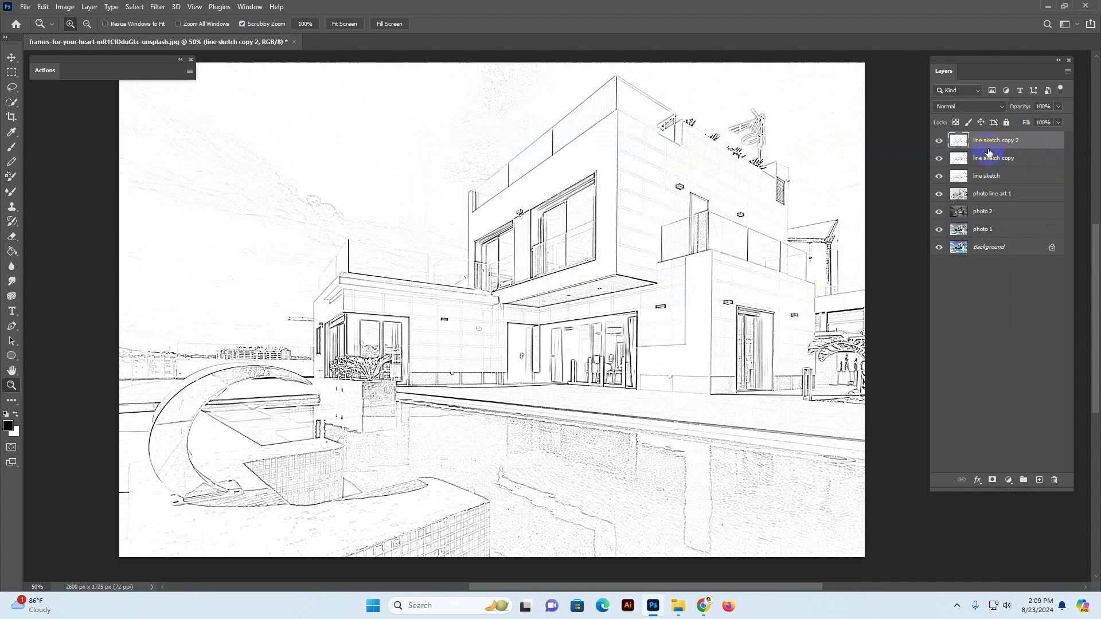
# - Hide the two line sketch copies, select the original line sketch layer and toggle its visibility to check it
pyautogui.click(939, 141)
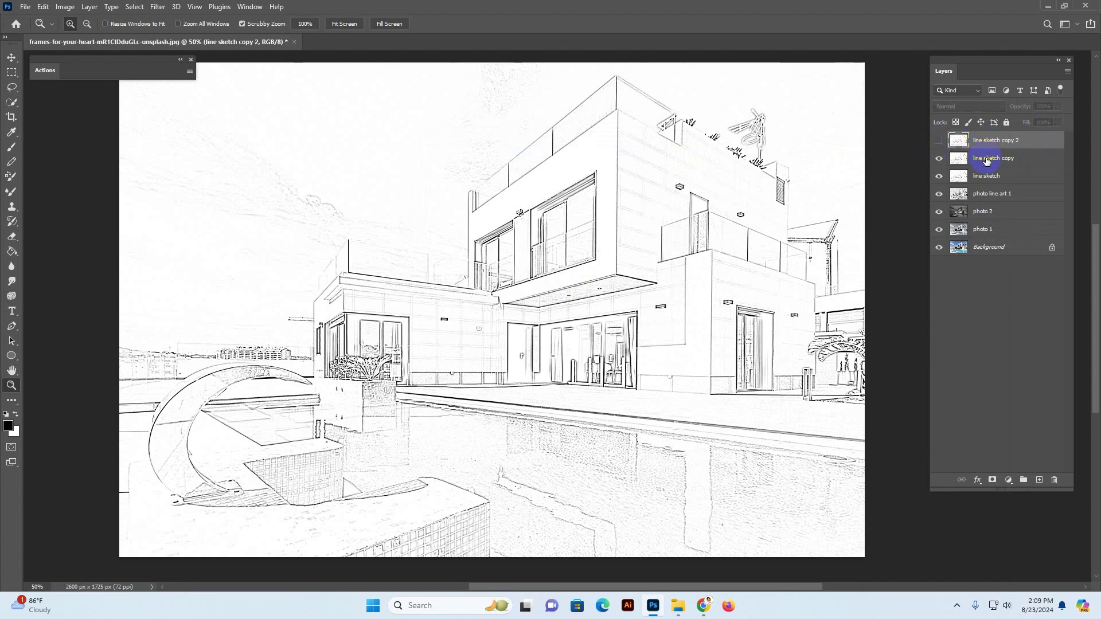
pyautogui.click(986, 160)
pyautogui.click(940, 158)
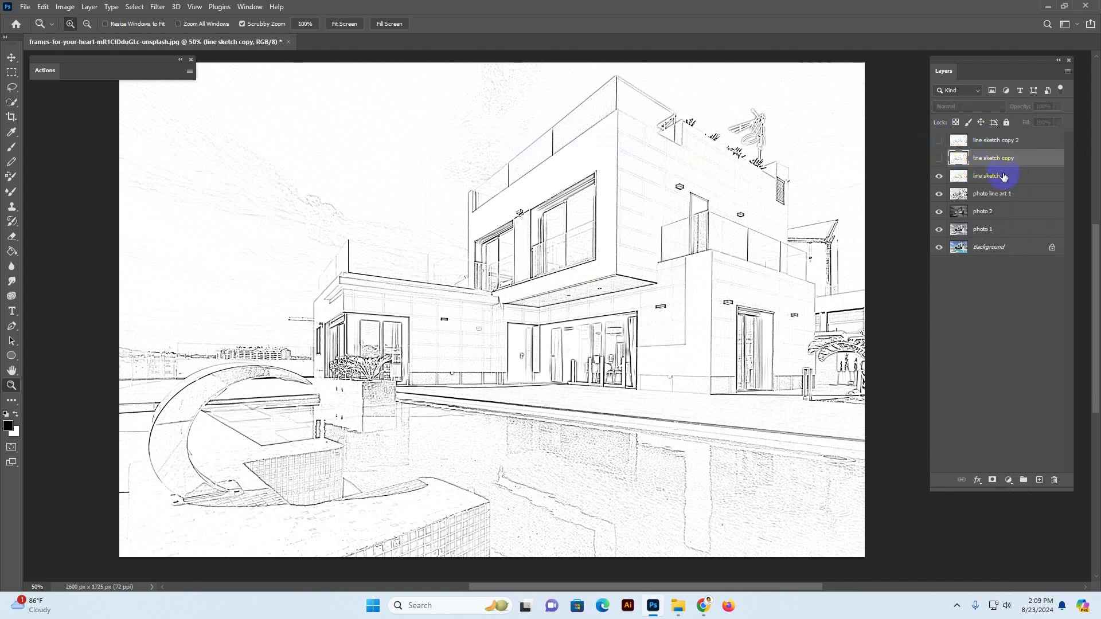
pyautogui.click(990, 177)
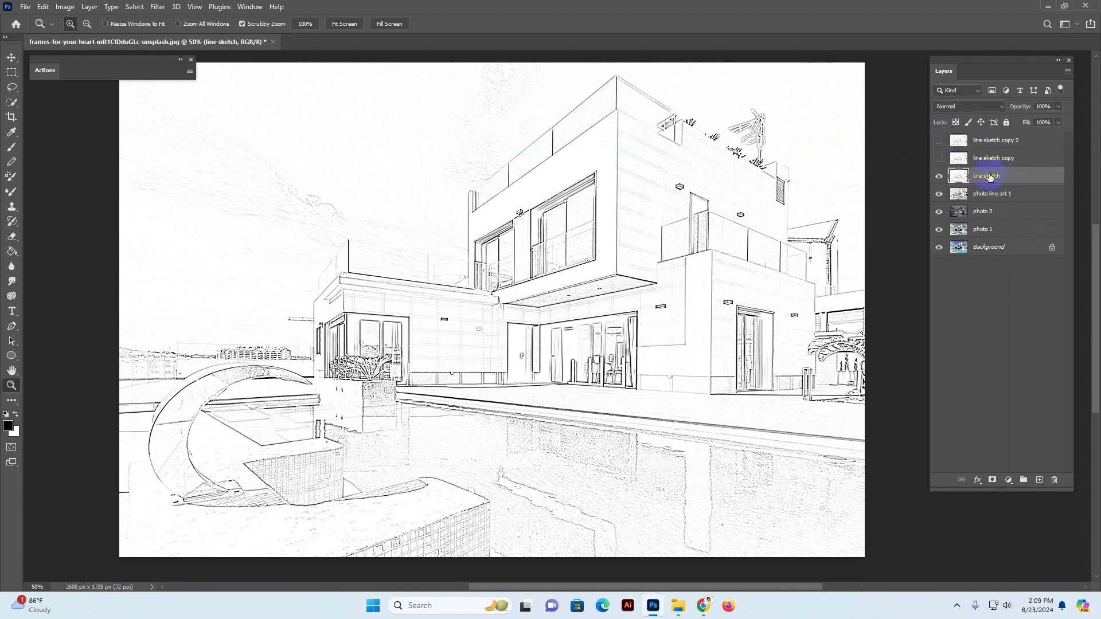
pyautogui.click(939, 177)
pyautogui.click(939, 176)
# - Apply a Motion Blur to the line sketch layer with an angle of 0° and a distance of 2000 pixels
pyautogui.click(158, 7)
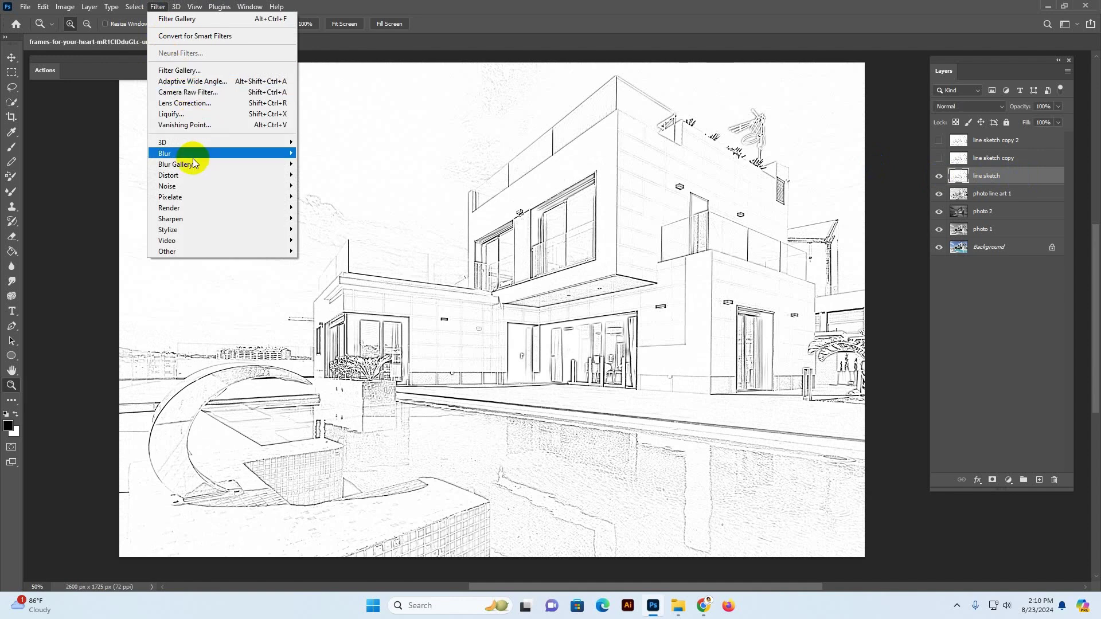
pyautogui.moveTo(197, 155)
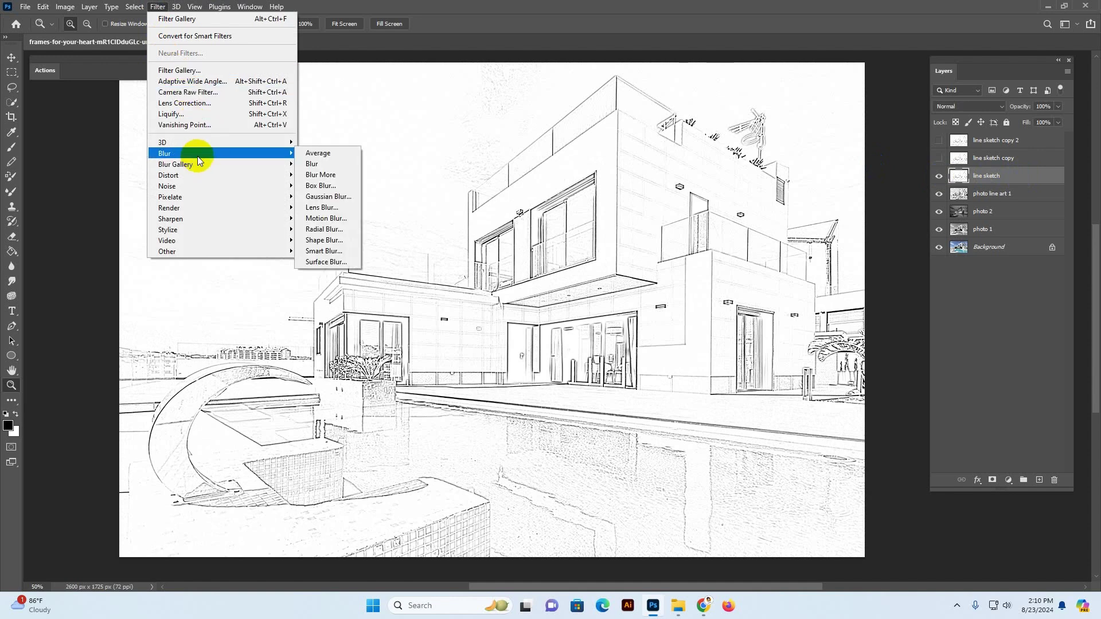
pyautogui.click(317, 219)
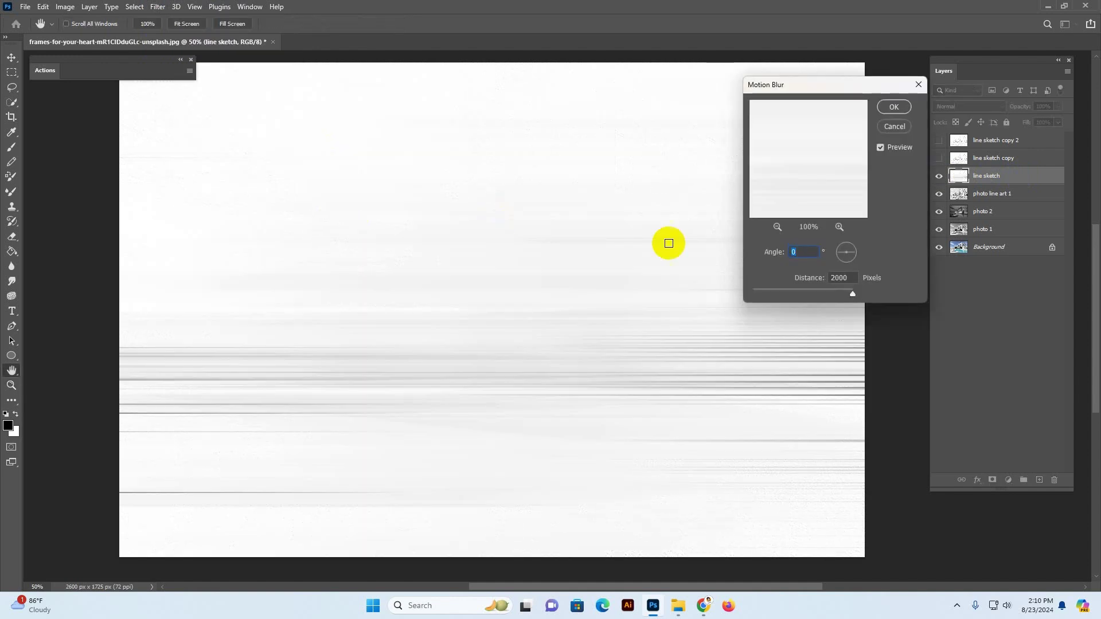
pyautogui.moveTo(778, 296); pyautogui.dragTo(865, 307)
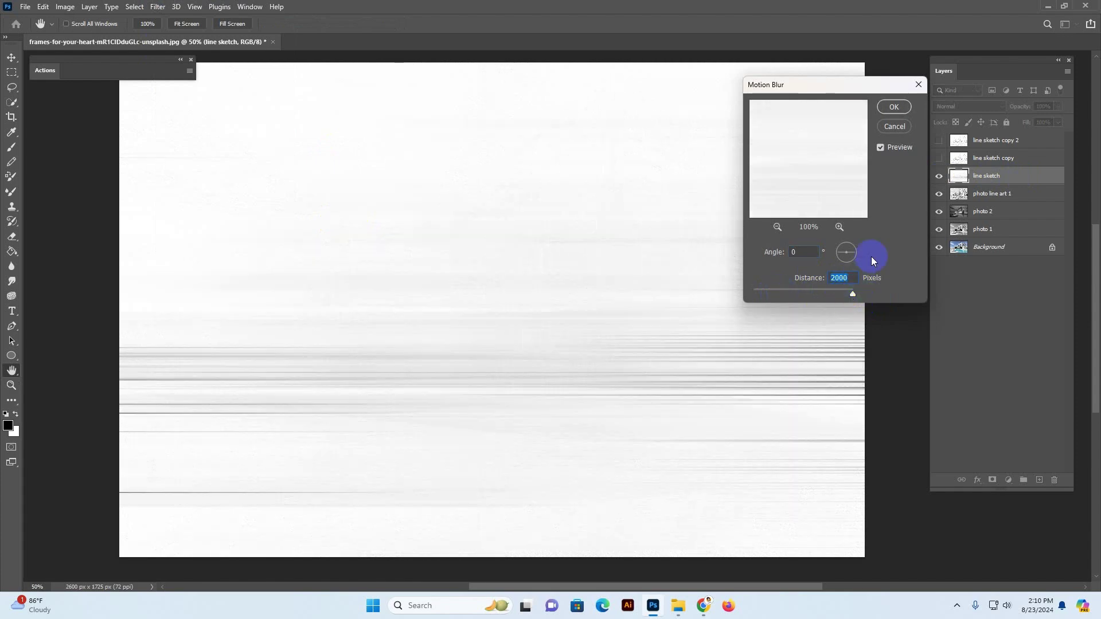
pyautogui.click(895, 107)
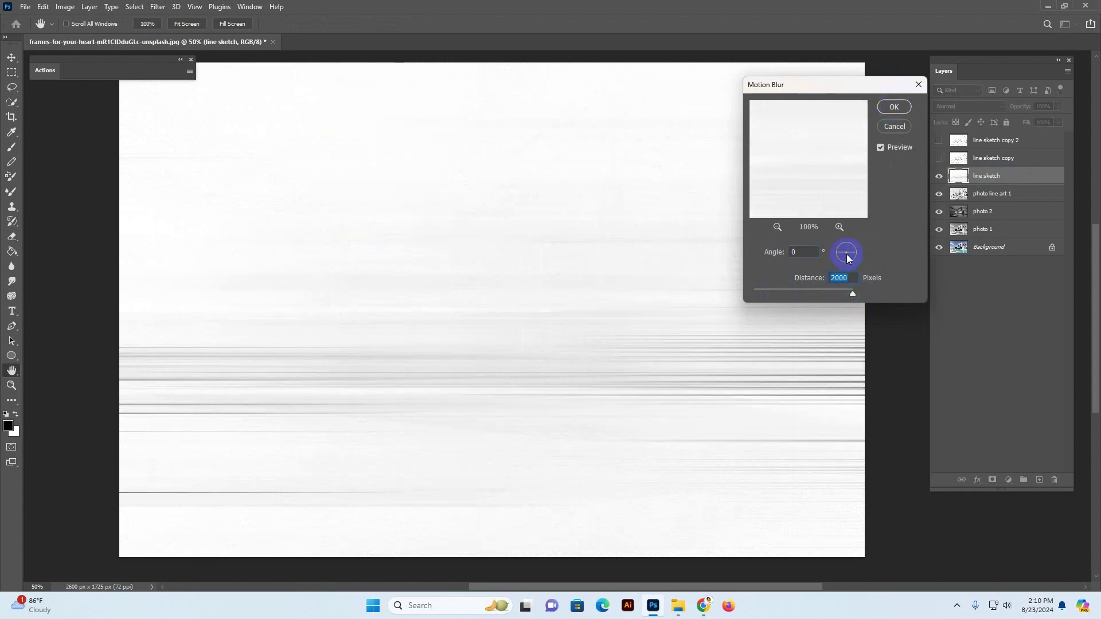
pyautogui.click(894, 107)
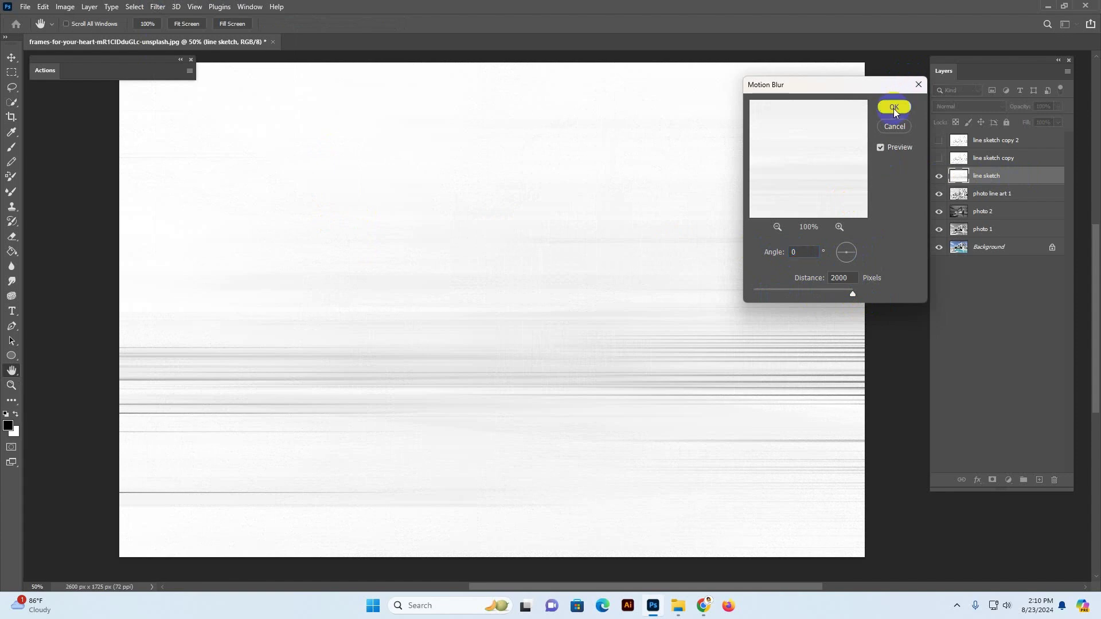
# - Apply Smart Sharpen to the blurred line sketch layer with an amount of 417% and a radius of 0.7 px
pyautogui.click(158, 7)
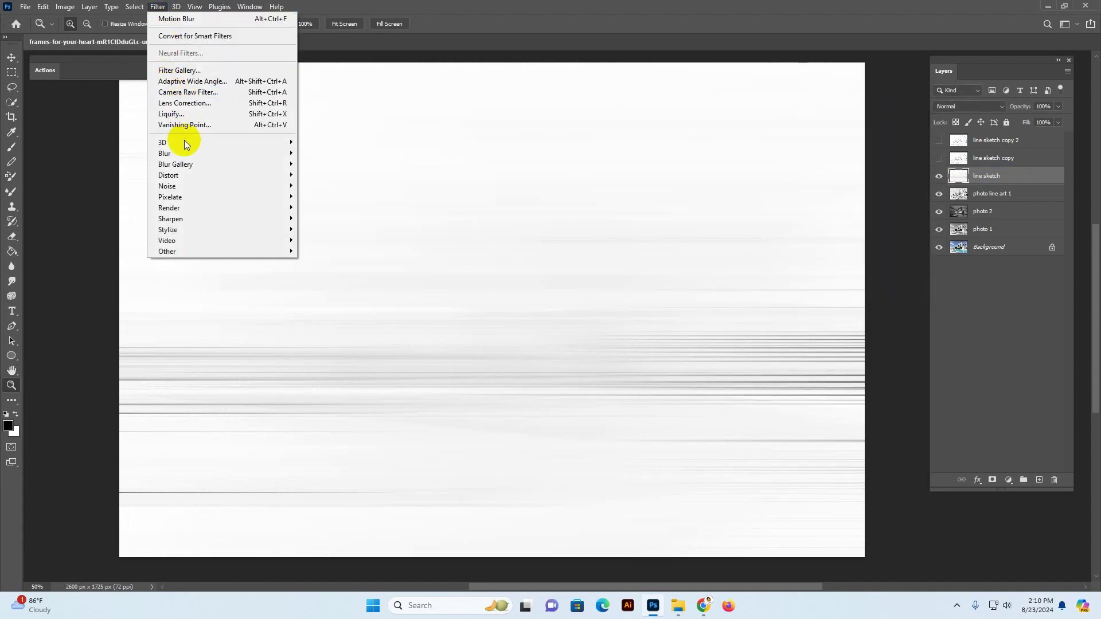
pyautogui.moveTo(181, 219)
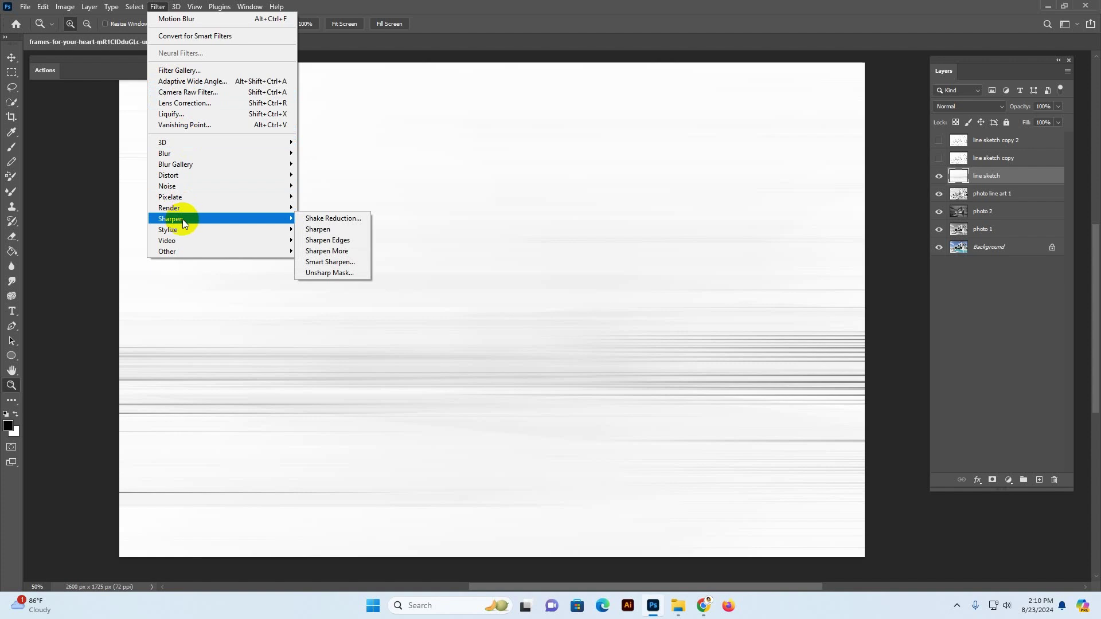
pyautogui.click(333, 267)
pyautogui.moveTo(807, 314); pyautogui.dragTo(745, 157)
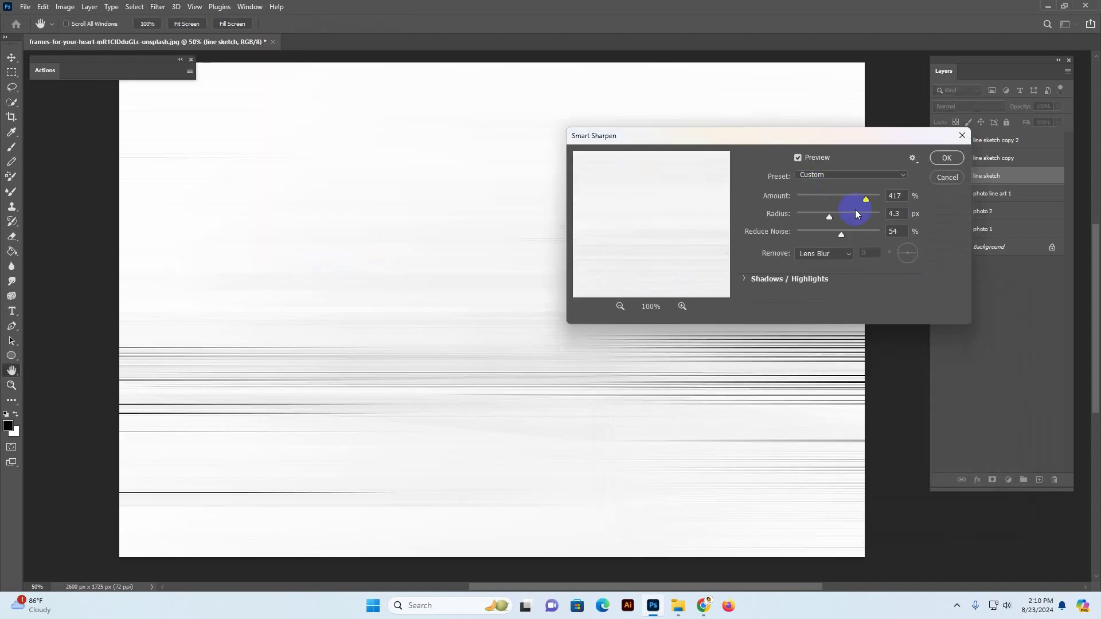
pyautogui.moveTo(843, 217); pyautogui.dragTo(848, 215)
pyautogui.click(812, 219)
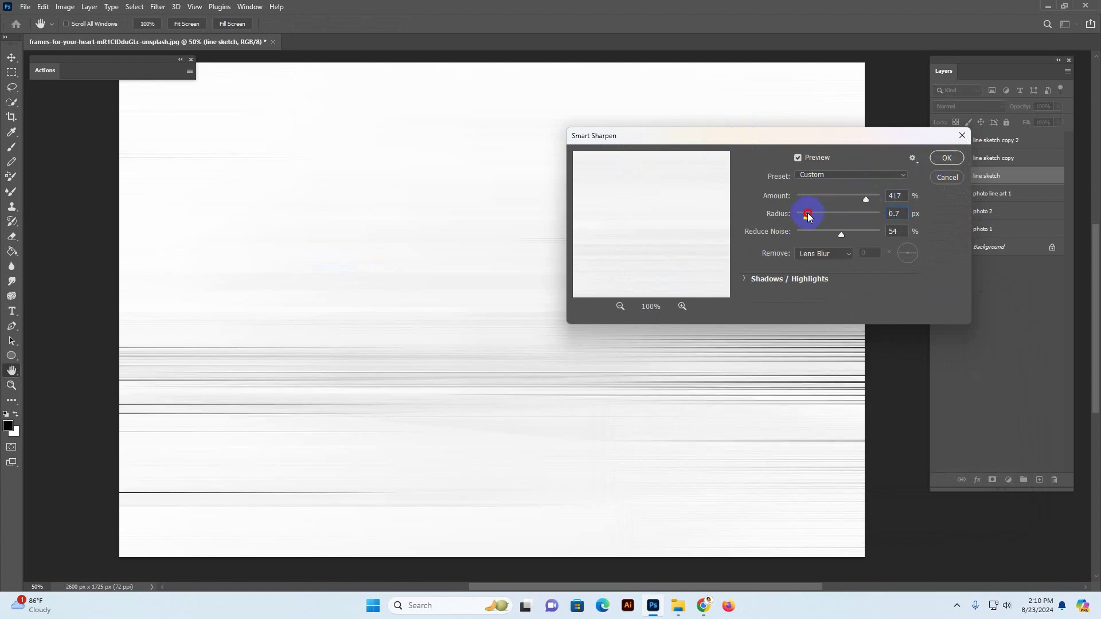
pyautogui.click(947, 158)
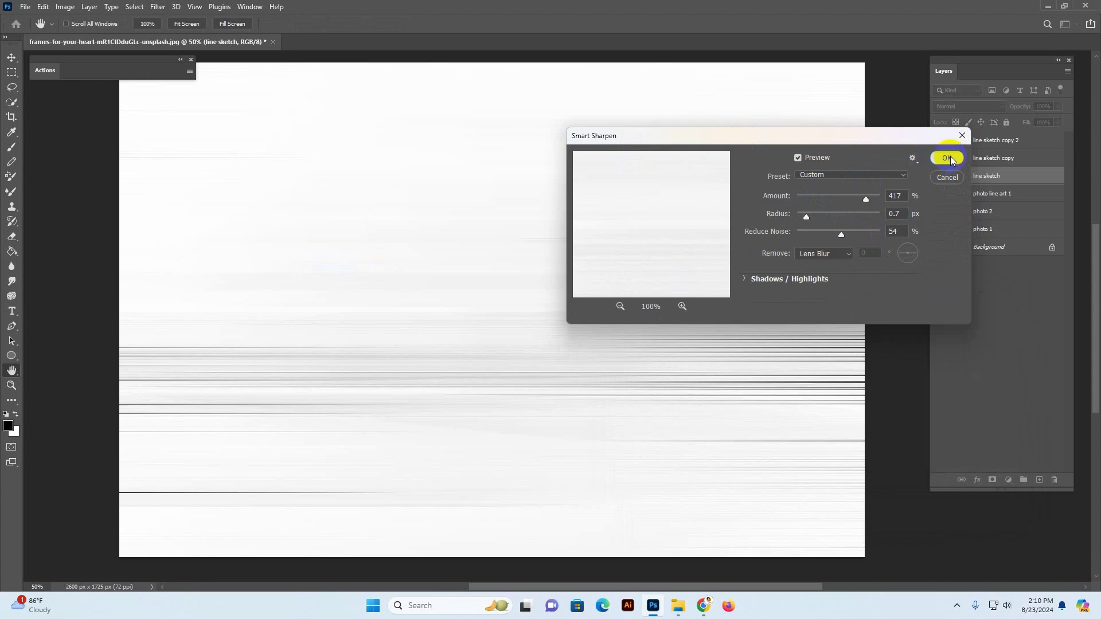
pyautogui.press('z')
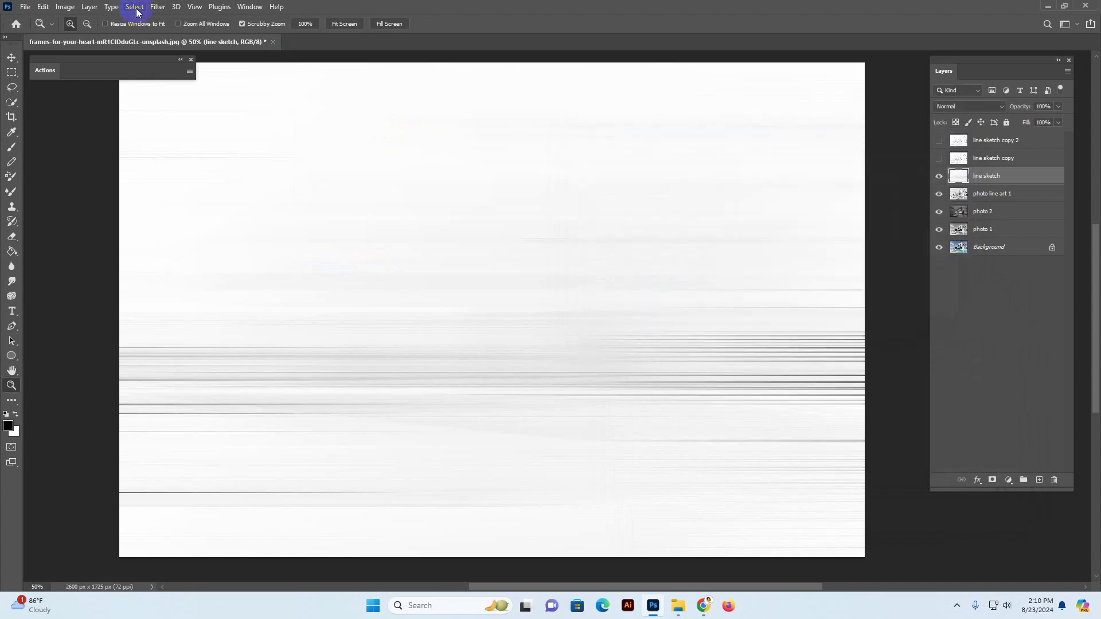
# - Apply the Photocopy filter to the line sketch layer with Detail 2 and Darkness 2
pyautogui.click(164, 11)
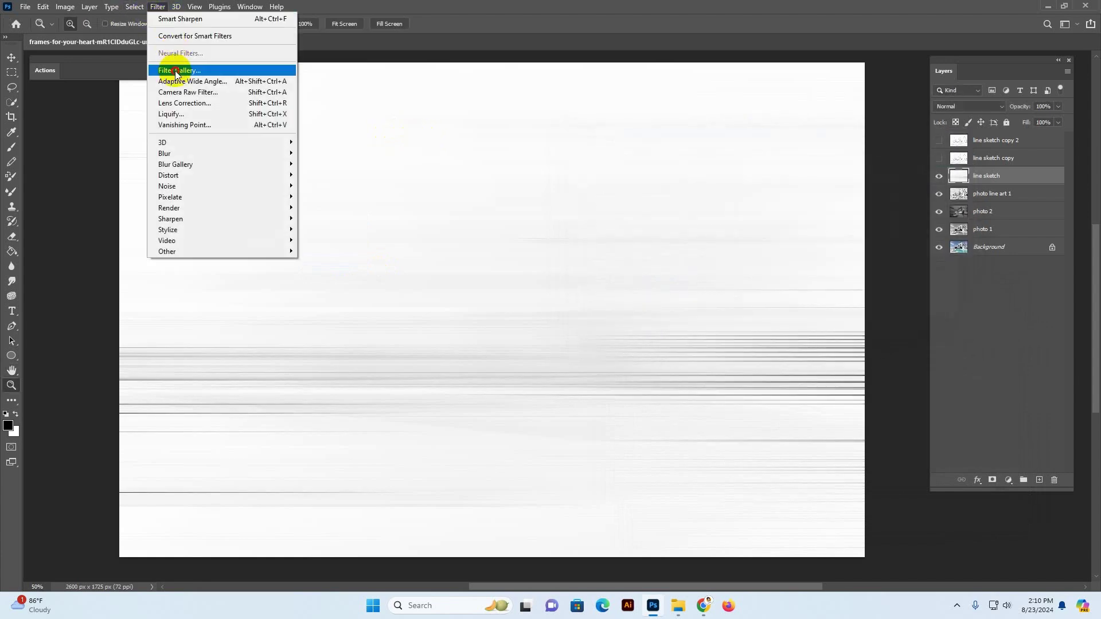
pyautogui.click(176, 71)
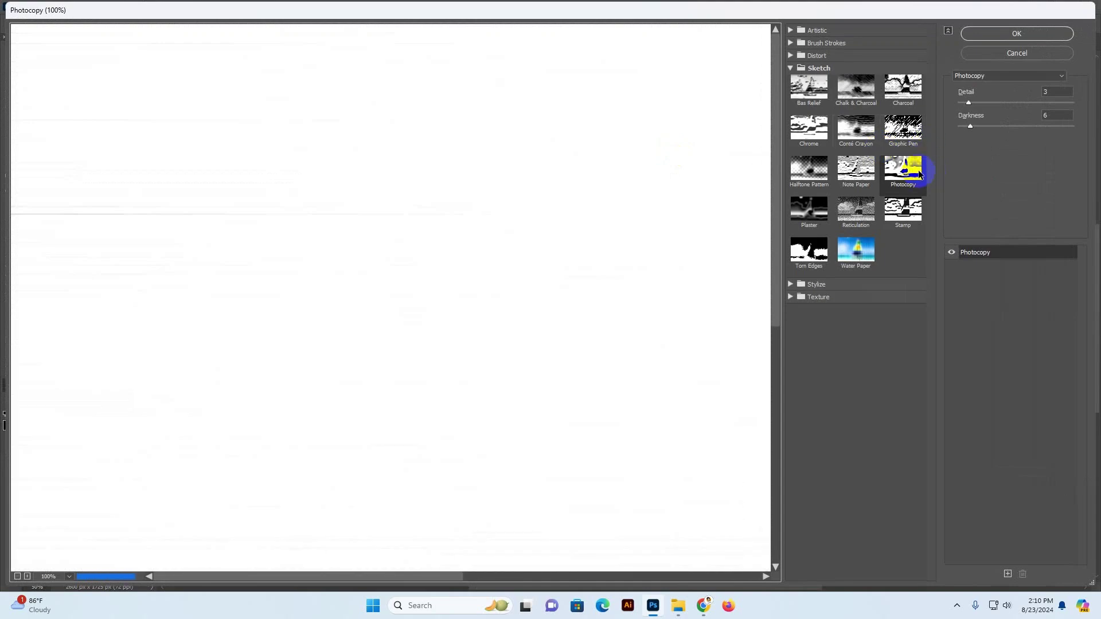
pyautogui.click(916, 169)
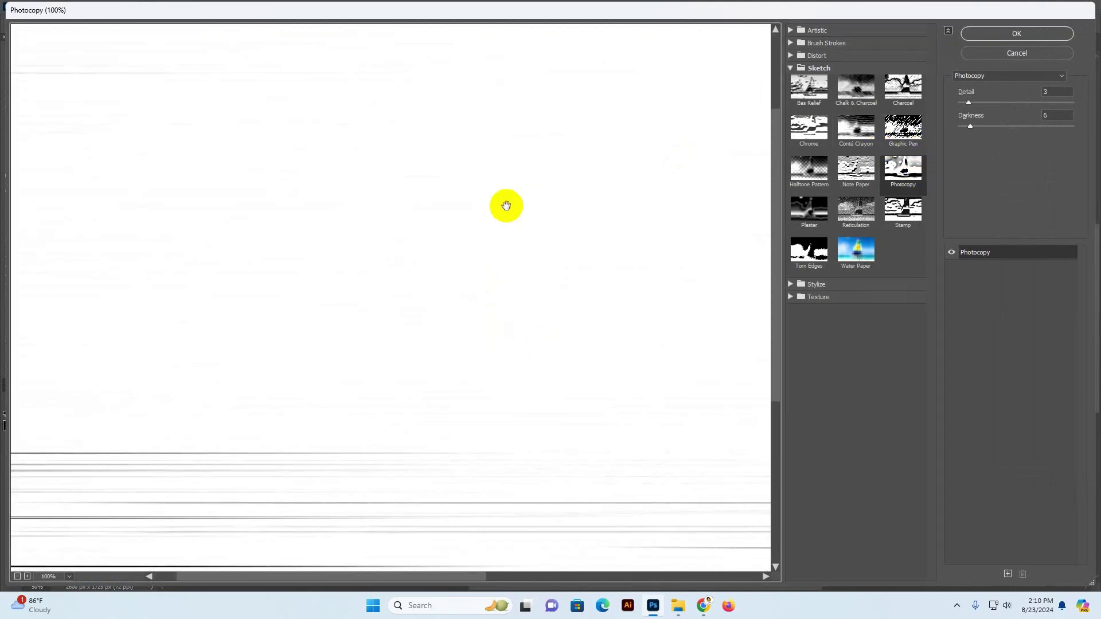
pyautogui.hotkey('ctrl', '-')
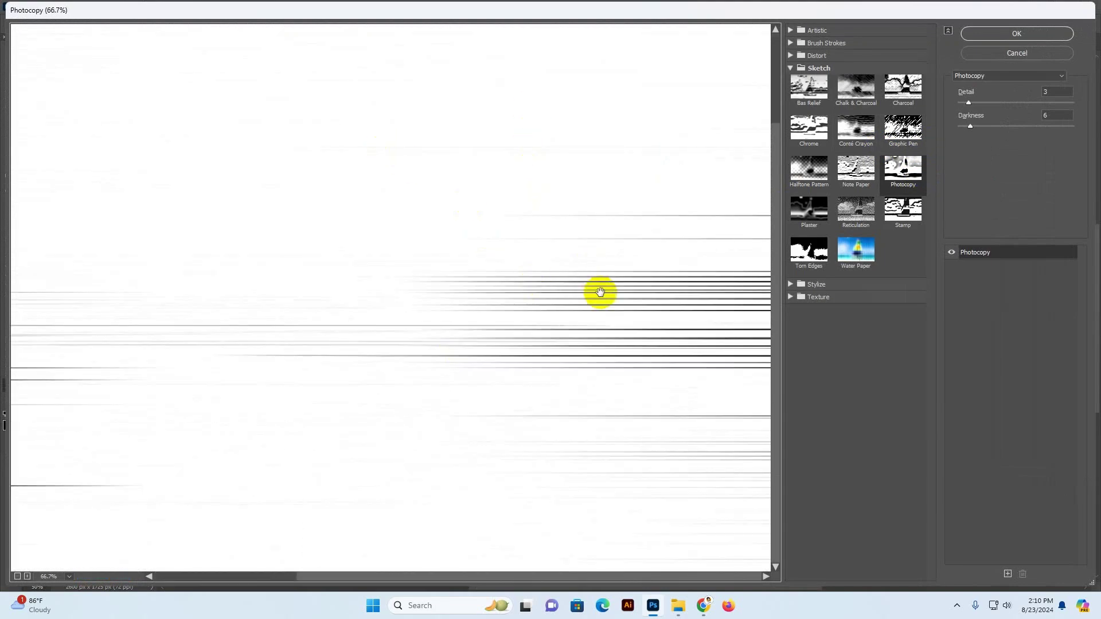
pyautogui.moveTo(970, 127); pyautogui.dragTo(956, 129)
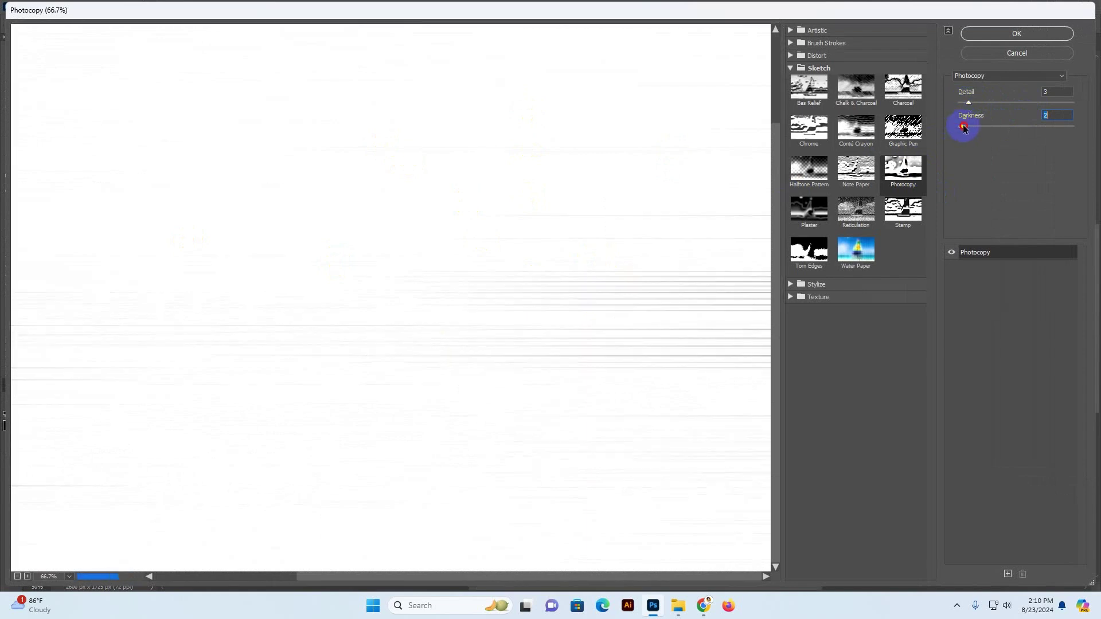
pyautogui.click(969, 103)
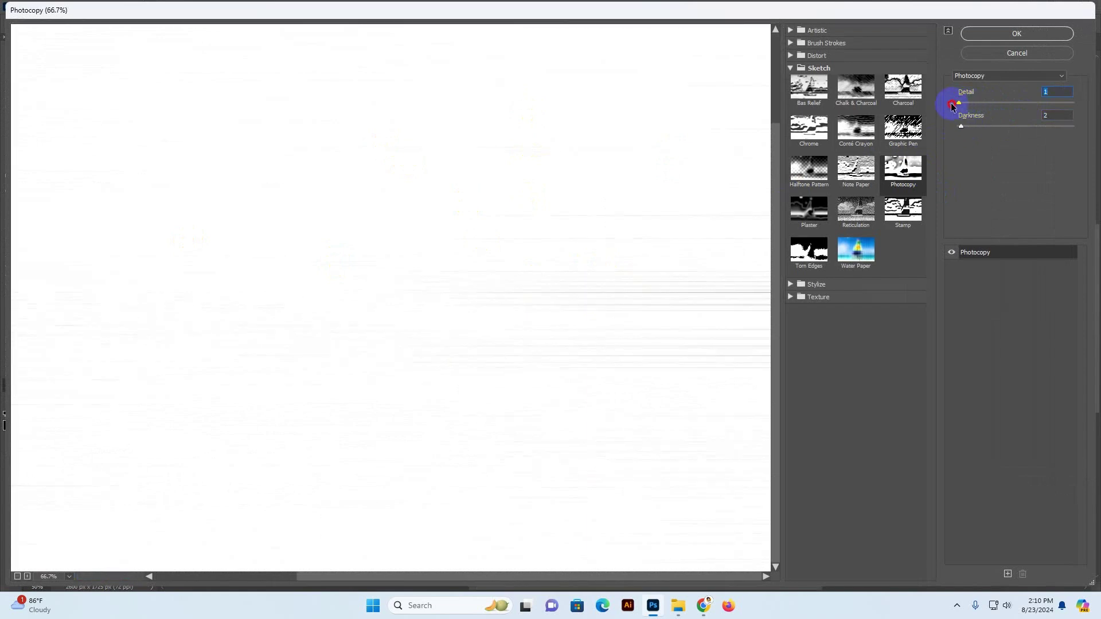
pyautogui.moveTo(954, 106); pyautogui.dragTo(1001, 106)
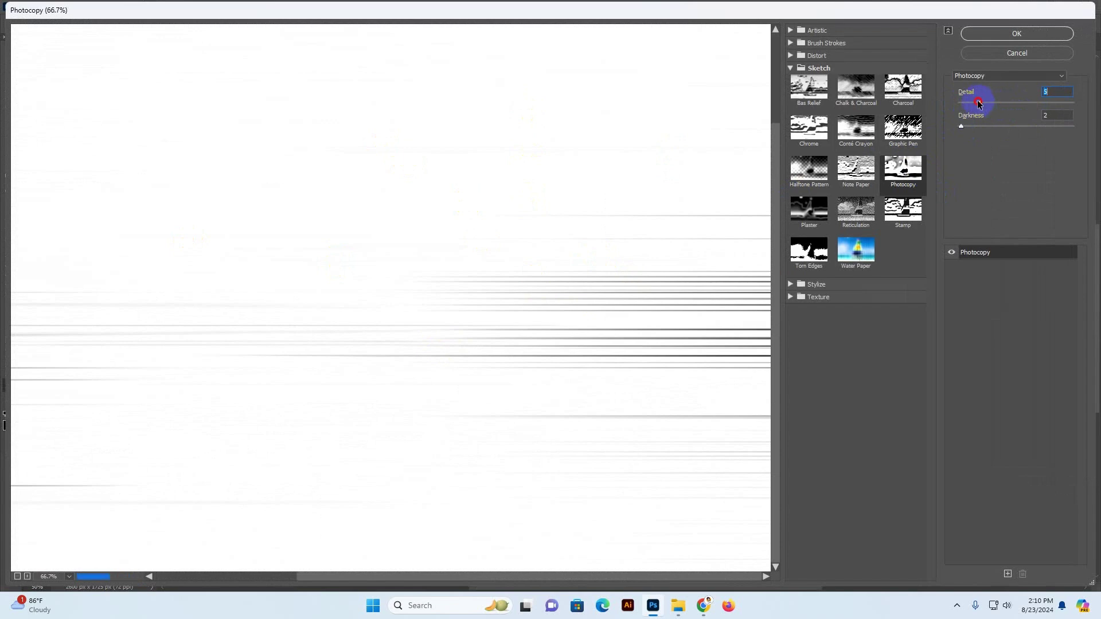
pyautogui.moveTo(965, 102); pyautogui.dragTo(962, 102)
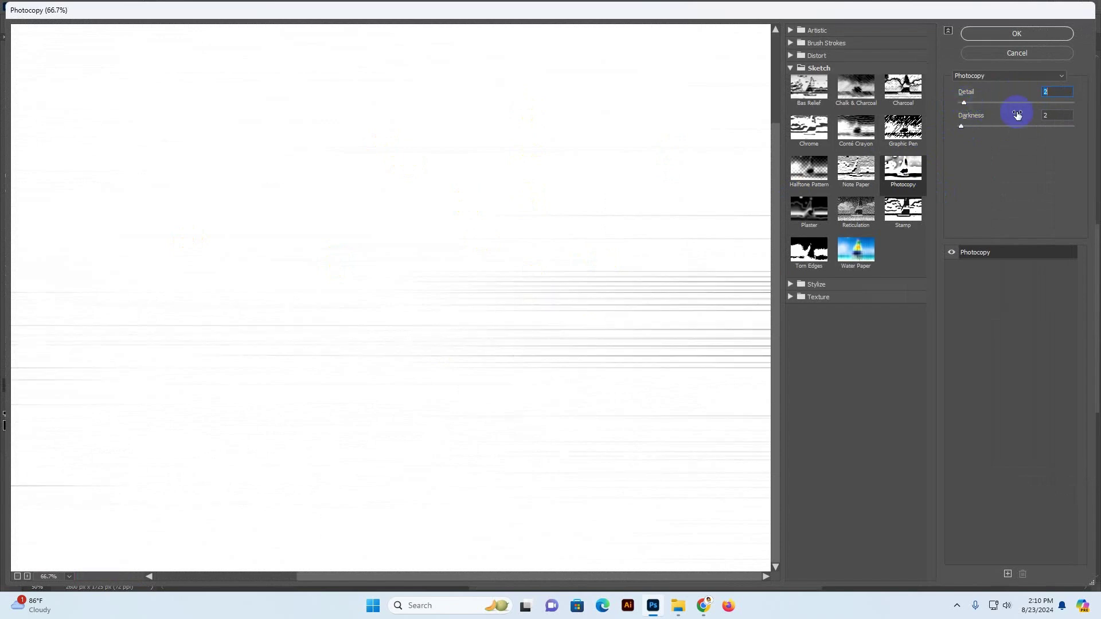
pyautogui.click(1058, 116)
pyautogui.click(1017, 34)
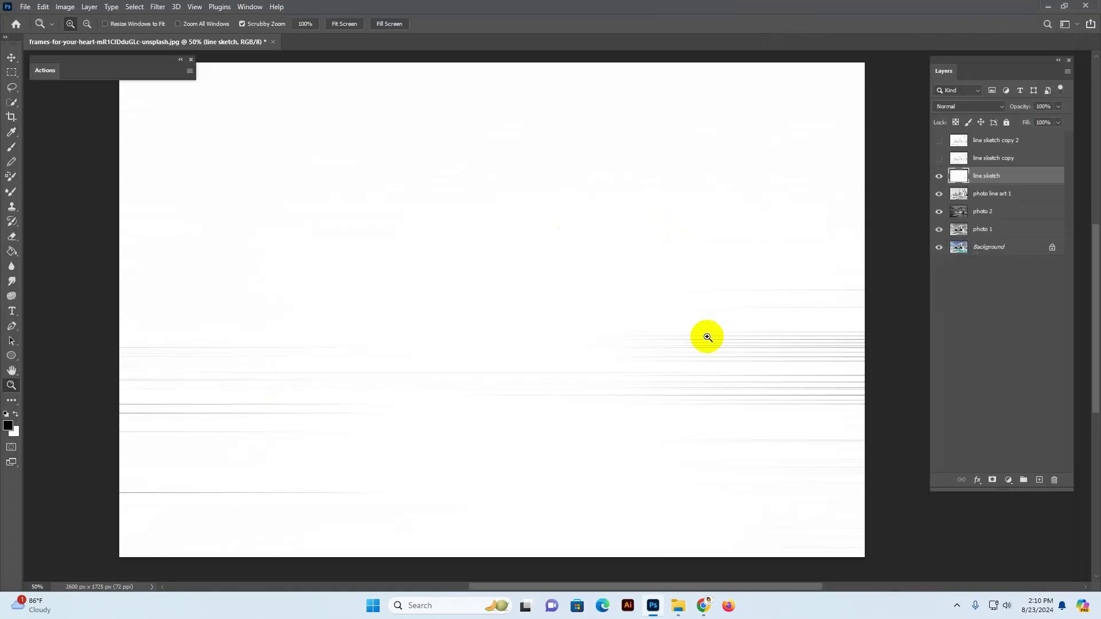
# - Set the line sketch layer's blend mode to Multiply and toggle its visibility to check the effect
pyautogui.click(973, 112)
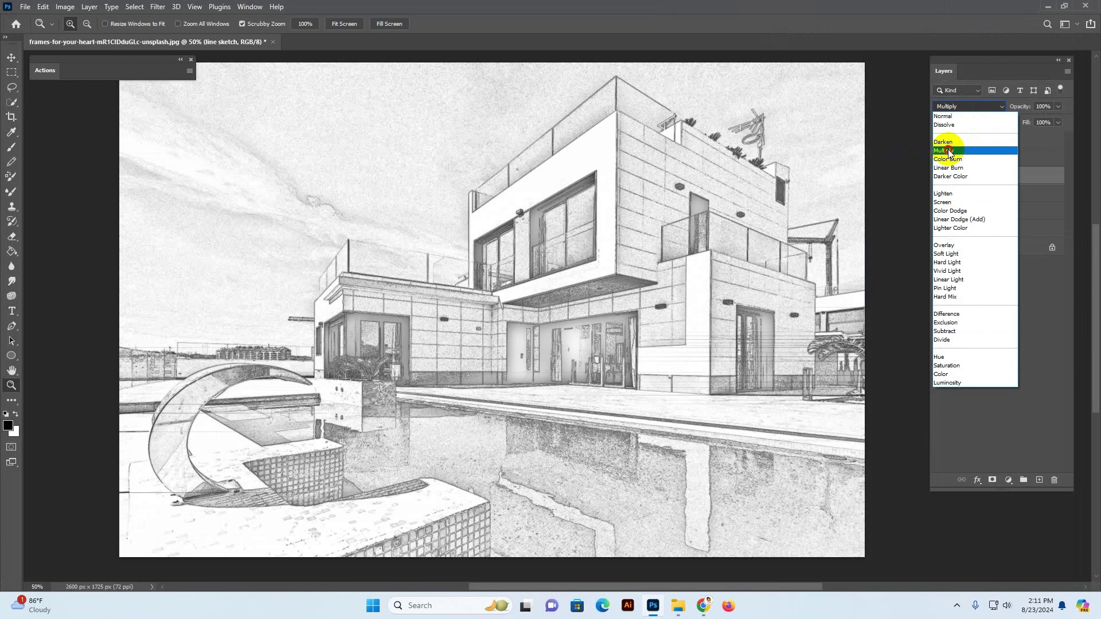
pyautogui.click(949, 153)
pyautogui.click(939, 176)
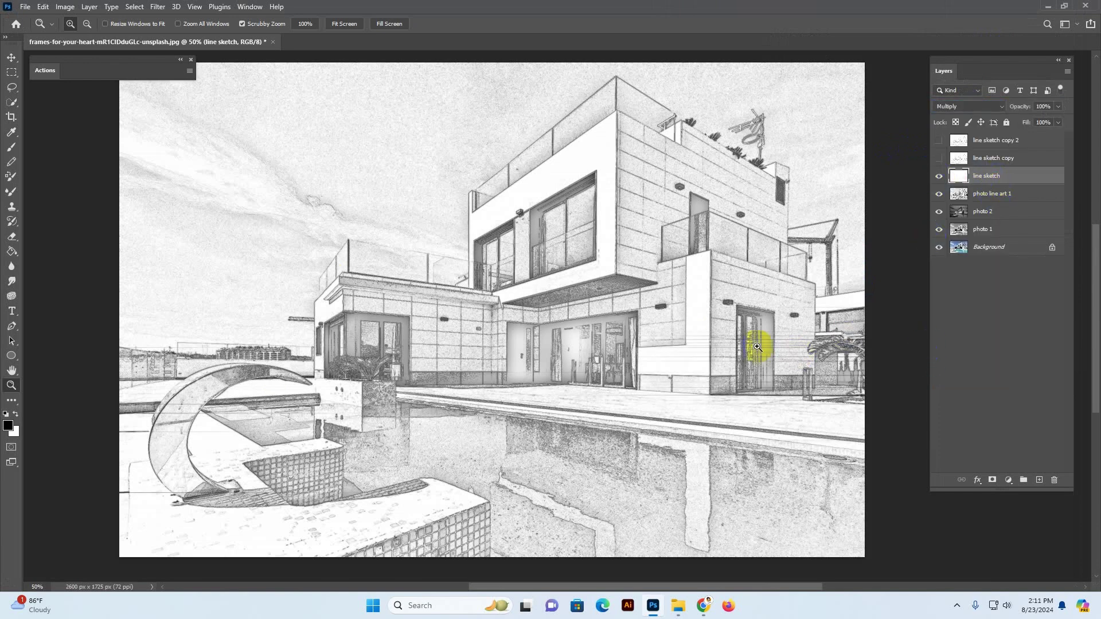
# - Make the line sketch copy layer visible and rename it line sketch 2
pyautogui.click(985, 161)
pyautogui.click(938, 158)
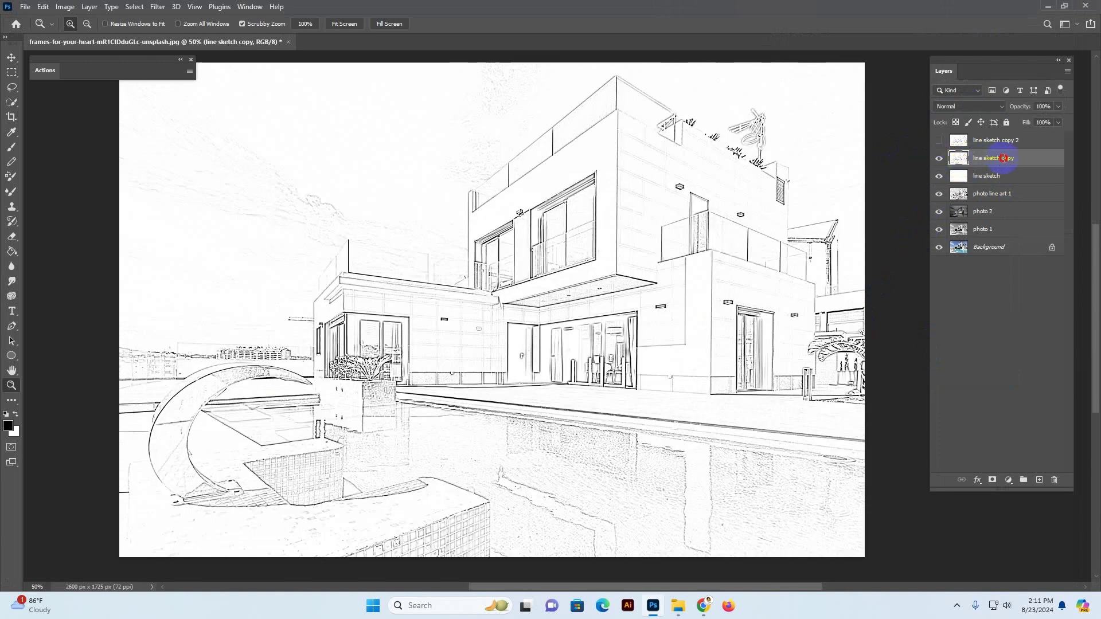
pyautogui.click(1044, 162)
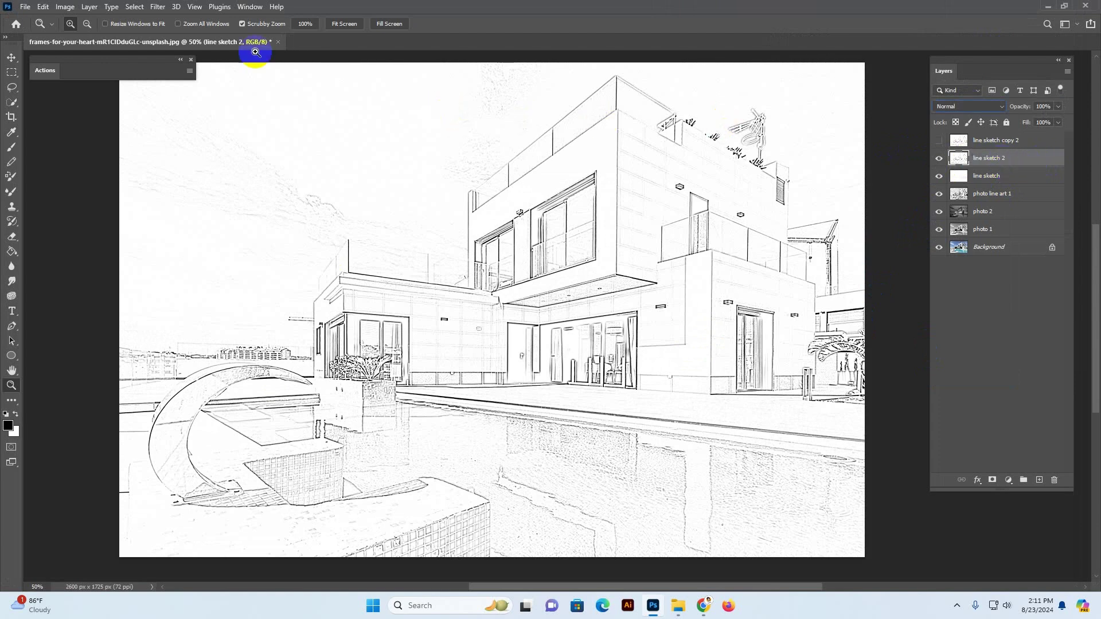
# - Apply a Motion Blur to the line sketch 2 layer with an angle of 90° and a distance of 2000 pixels
pyautogui.click(156, 7)
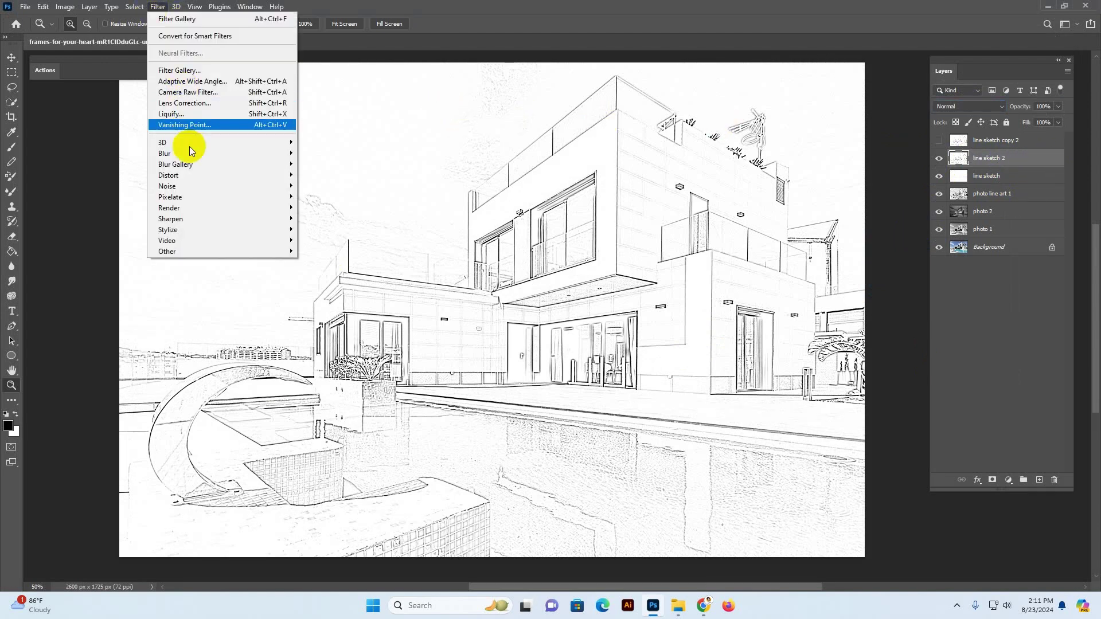
pyautogui.moveTo(187, 153)
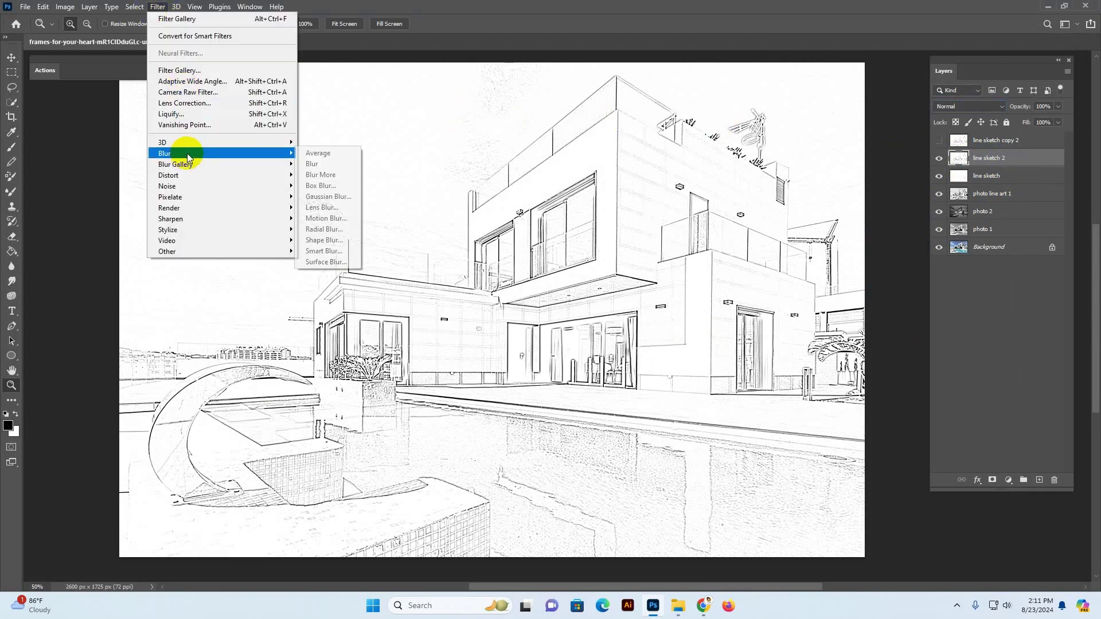
pyautogui.click(335, 218)
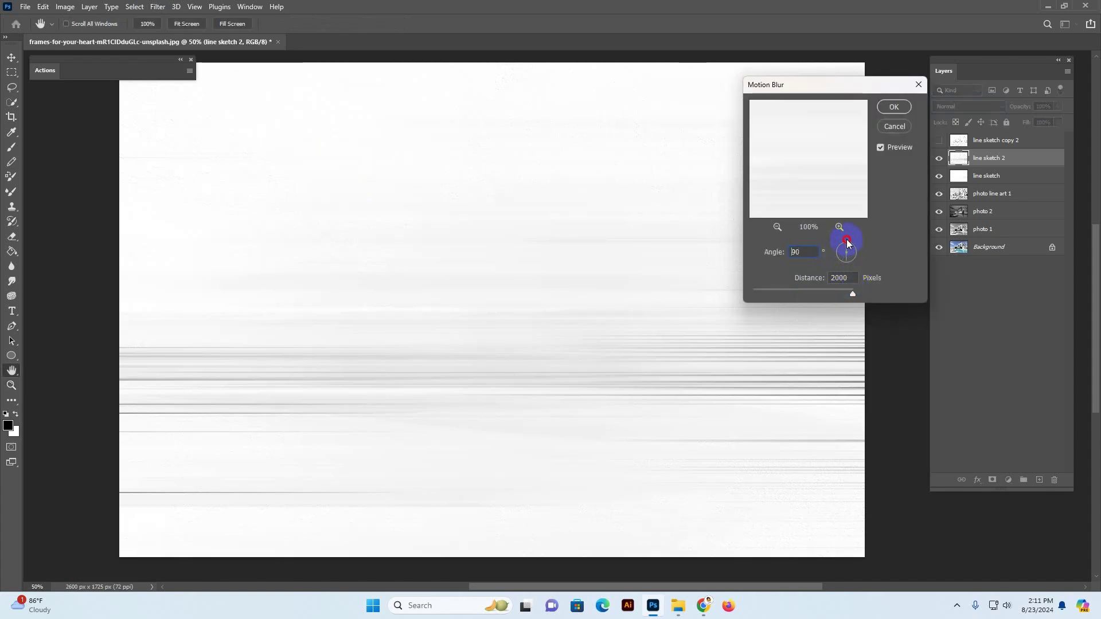
pyautogui.doubleClick(799, 252)
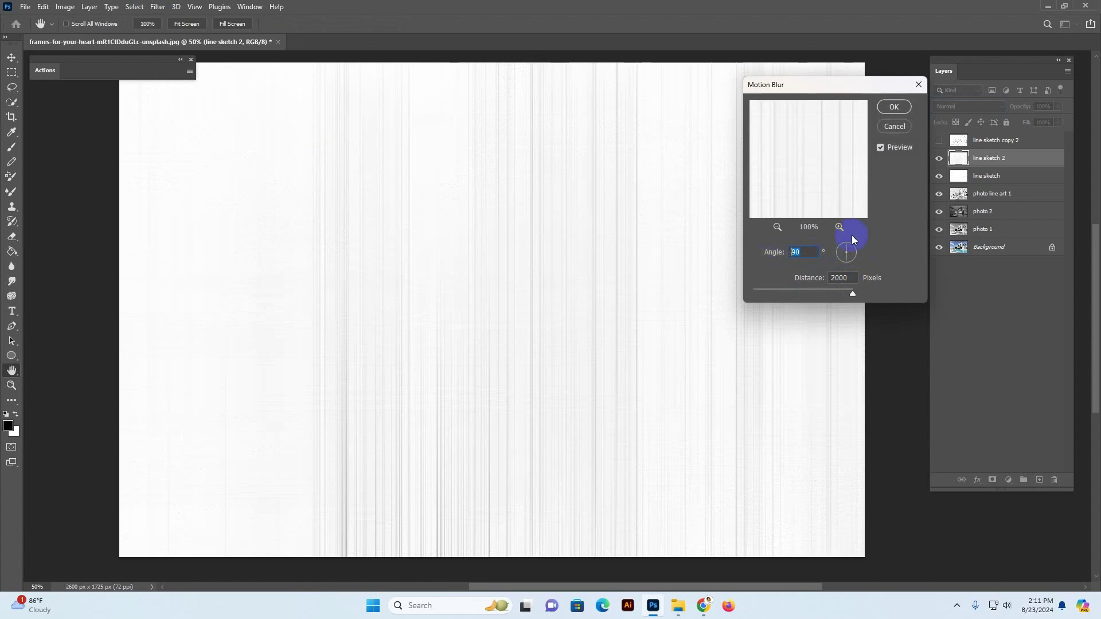
pyautogui.click(894, 108)
# - Sharpen the vertical streaks on the line sketch 2 layer with Smart Sharpen
pyautogui.click(157, 6)
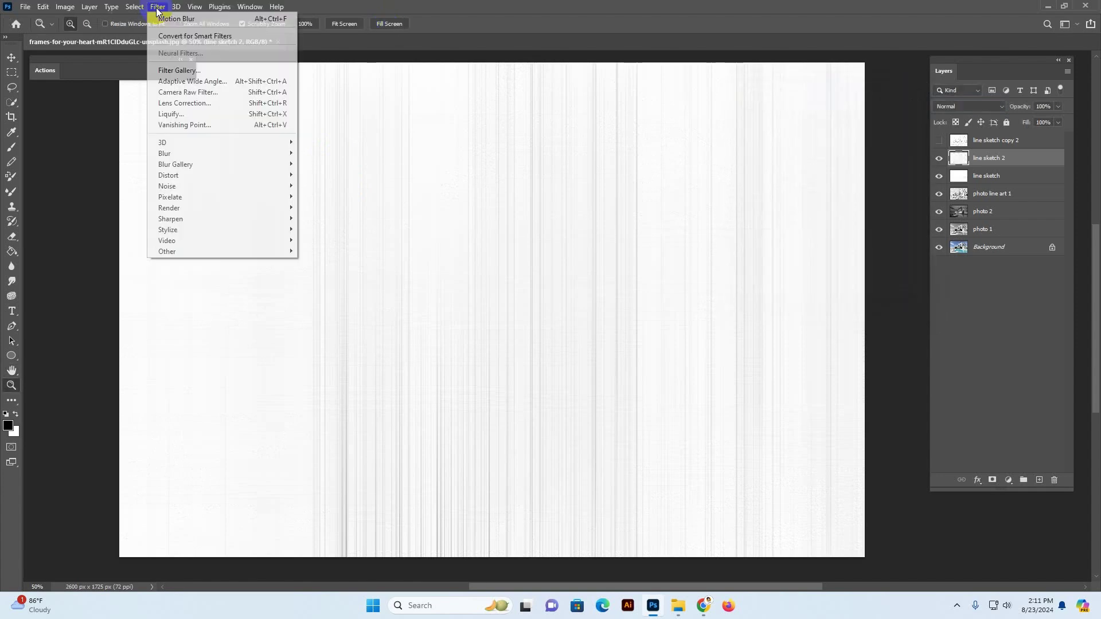
pyautogui.moveTo(239, 219)
pyautogui.click(349, 262)
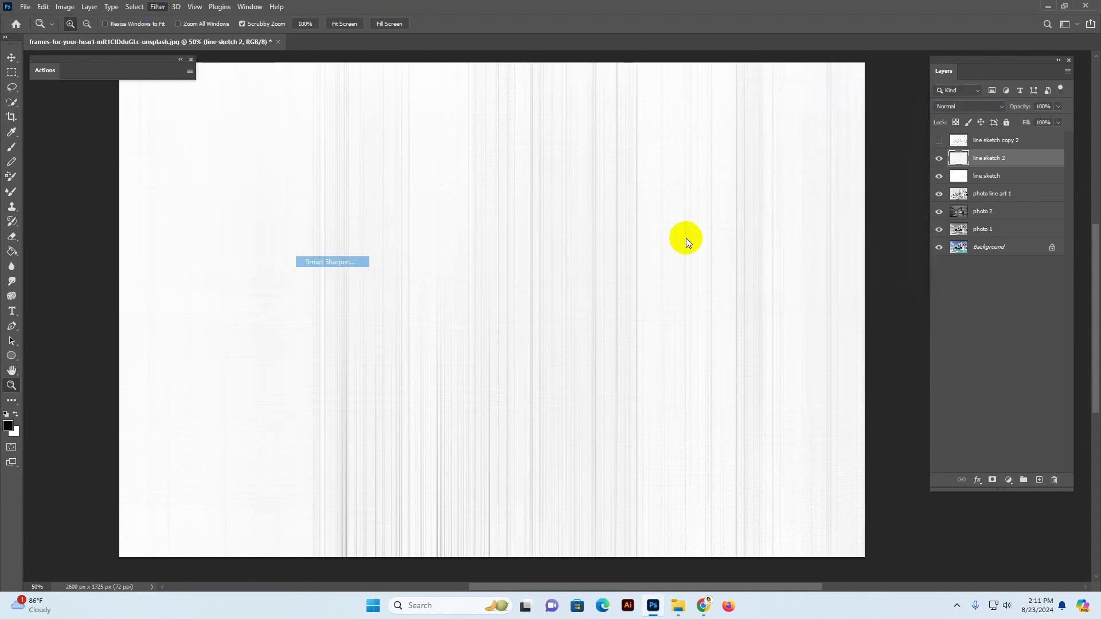
pyautogui.click(946, 161)
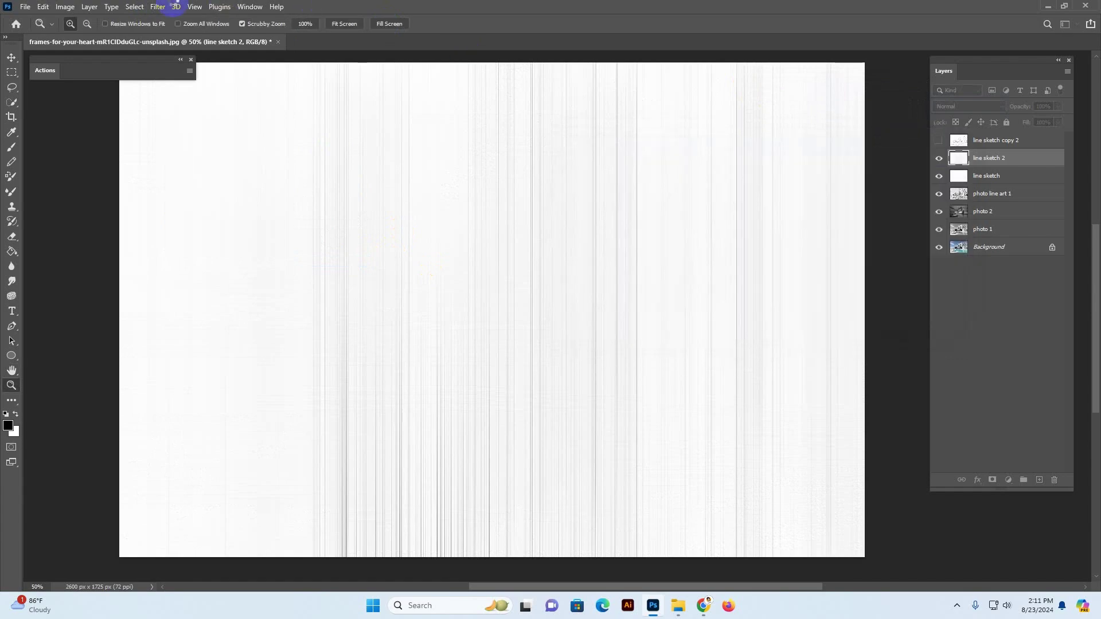
# - Apply the Photocopy filter to the line sketch 2 layer with Detail 6 and Darkness 3
pyautogui.click(157, 6)
pyautogui.click(232, 70)
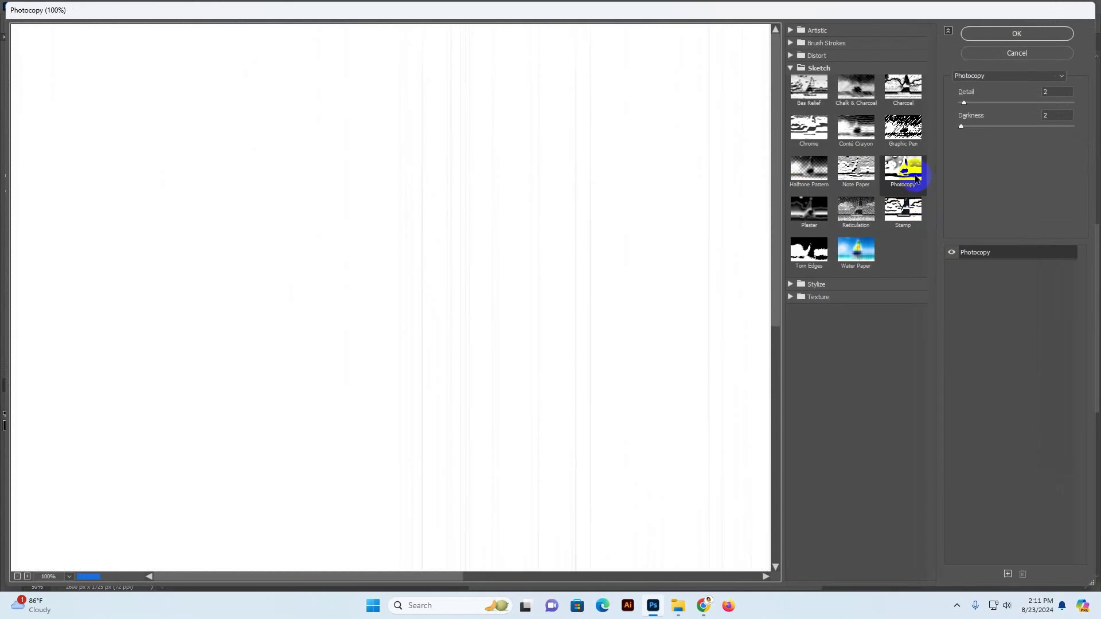
pyautogui.click(904, 168)
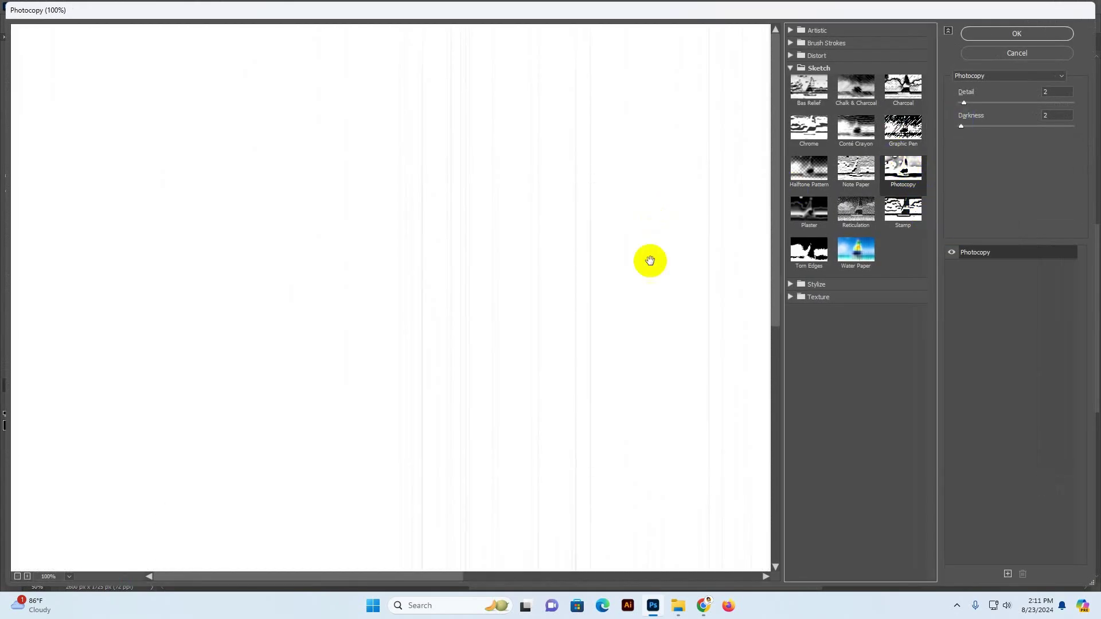
pyautogui.click(978, 102)
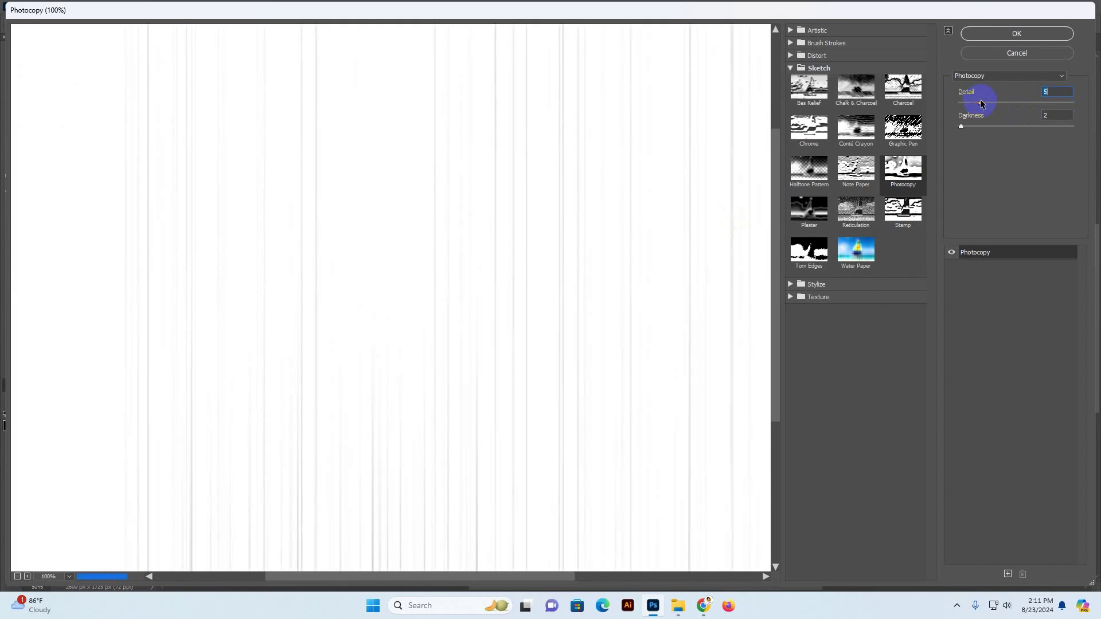
pyautogui.moveTo(971, 101); pyautogui.dragTo(984, 102)
pyautogui.click(966, 125)
pyautogui.click(984, 34)
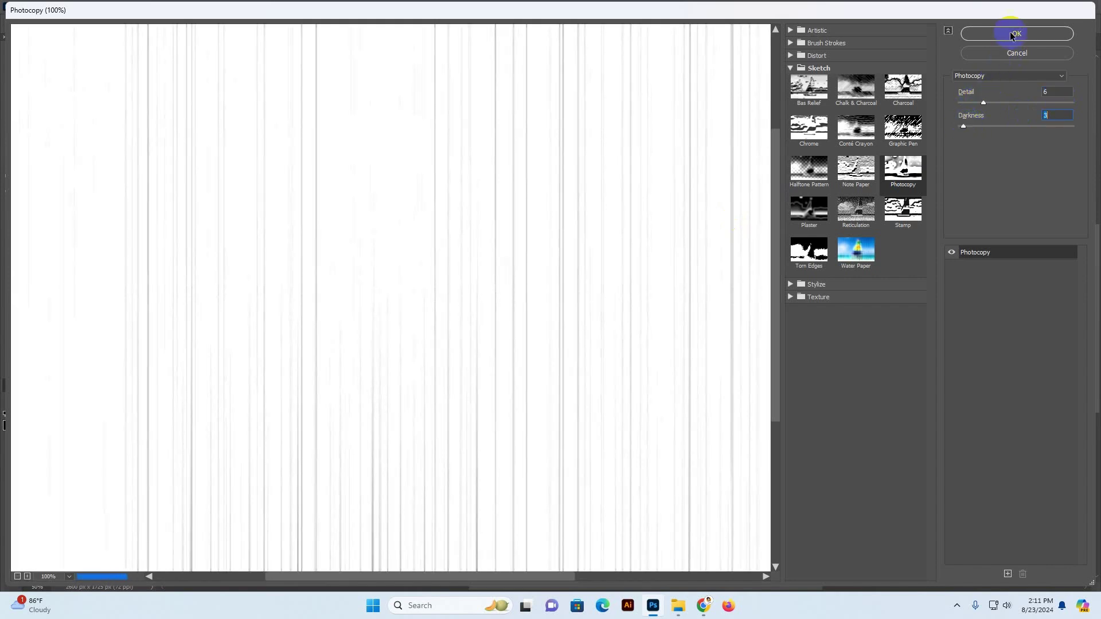
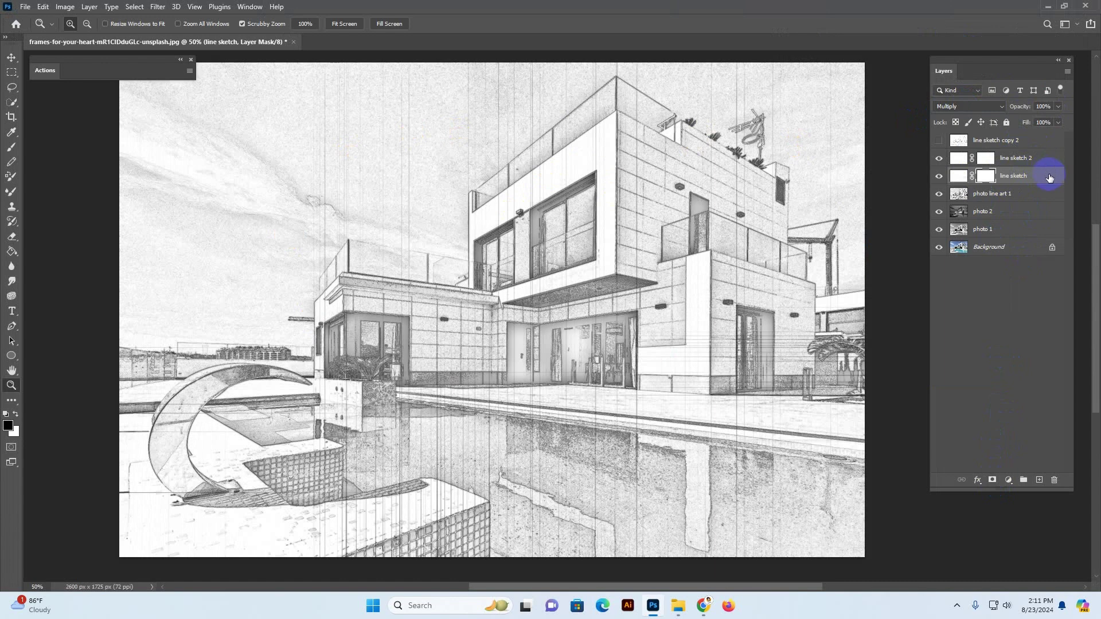
# - Toggle the line sketch 2 layer's visibility to check its streaks and select its layer mask for editing
pyautogui.hotkey('ctrl', '2')
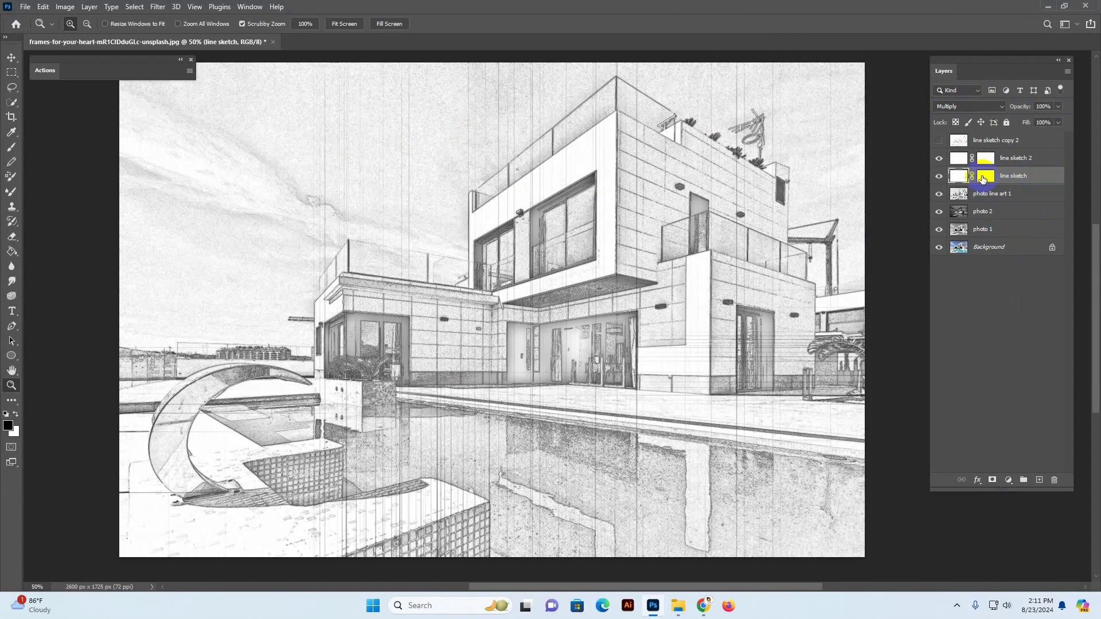
pyautogui.click(1037, 160)
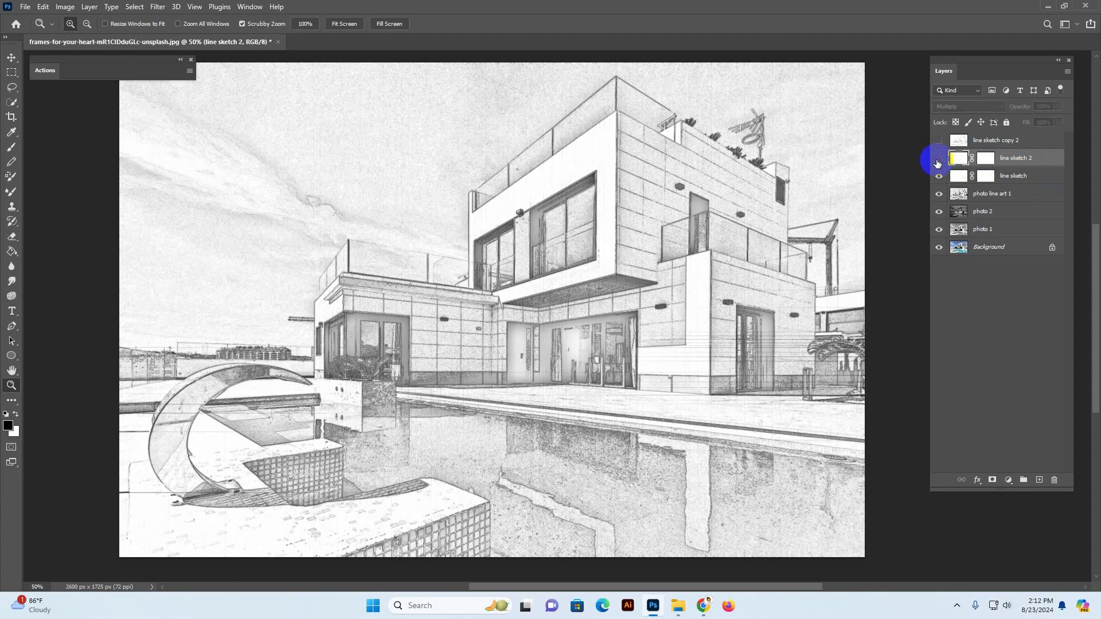
pyautogui.click(991, 159)
pyautogui.click(991, 158)
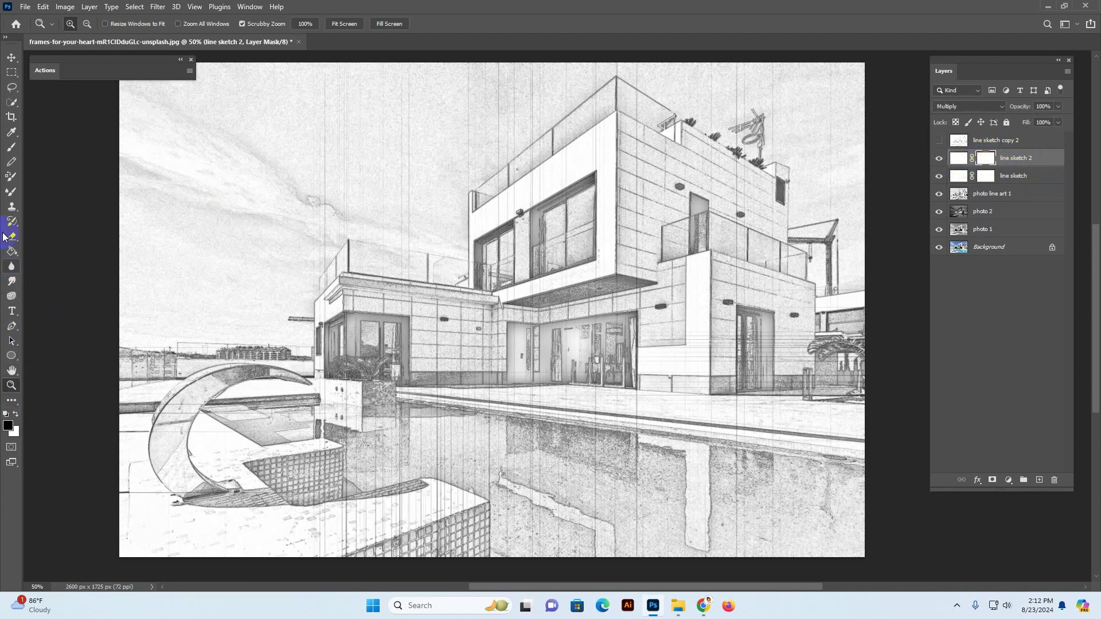
# - Choose the Brush tool with a soft round tip of 199 px size and 0% hardness
pyautogui.click(12, 147)
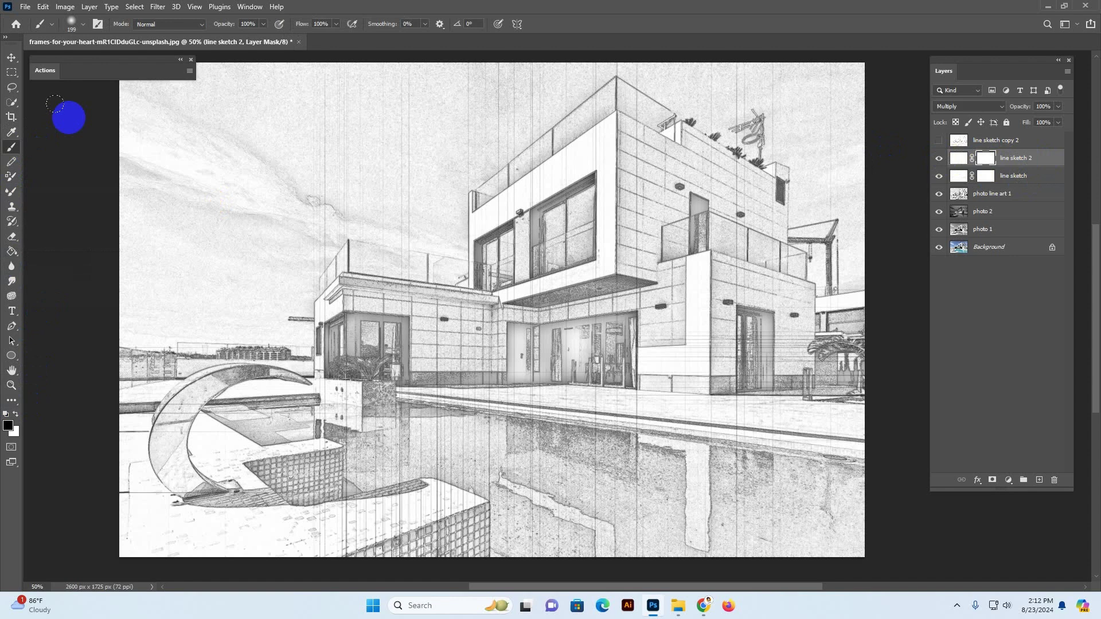
pyautogui.click(73, 24)
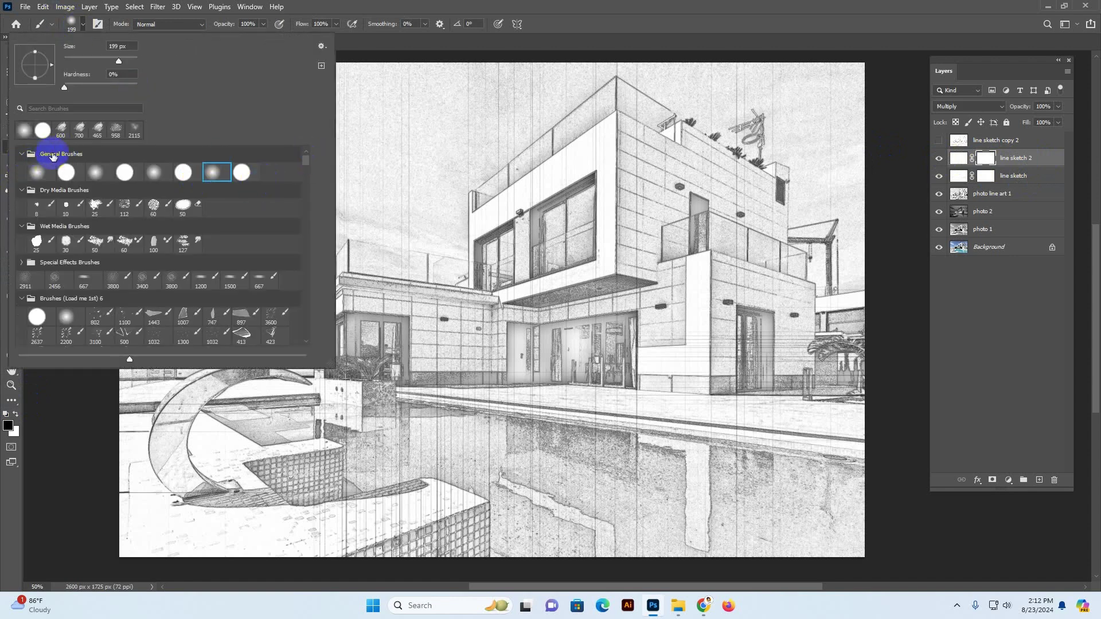
pyautogui.click(215, 172)
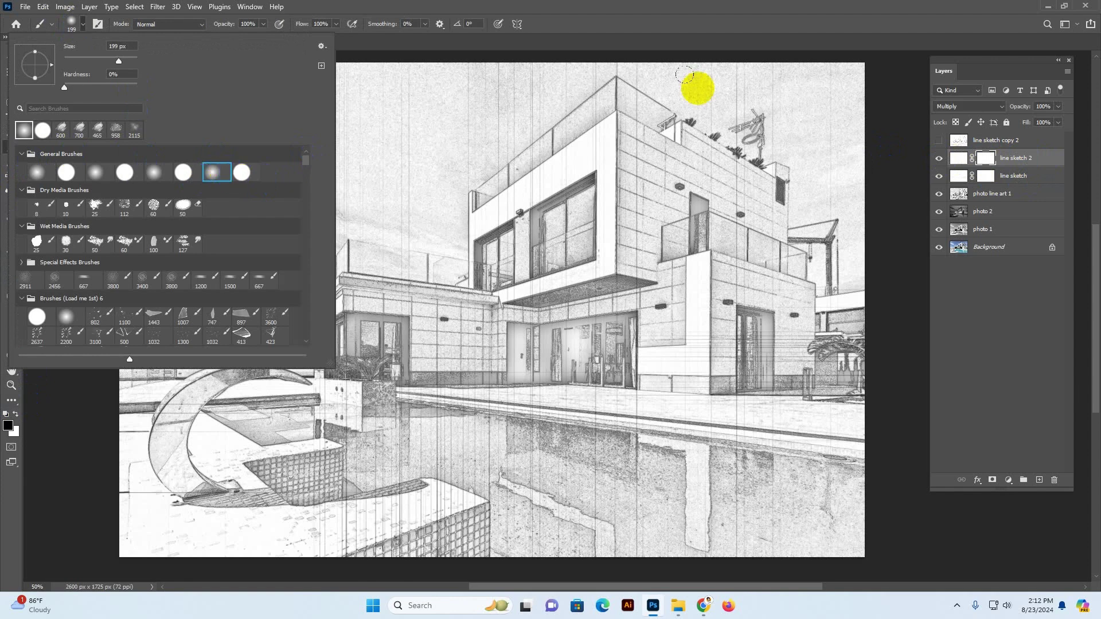
pyautogui.click(706, 89)
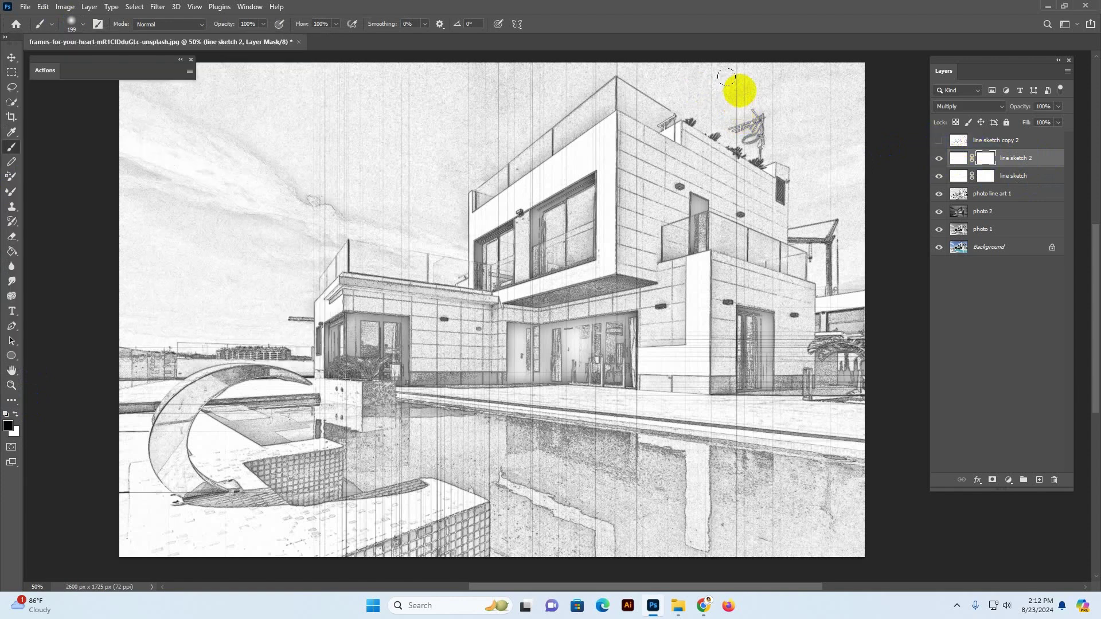
# - Paint black on the line sketch 2 mask to hide parts of the vertical streaks across the sky, house and pool
pyautogui.moveTo(726, 76)
pyautogui.mouseDown()
pyautogui.moveTo(725, 65)
pyautogui.moveTo(720, 120)
pyautogui.moveTo(724, 103)
pyautogui.moveTo(742, 292)
pyautogui.moveTo(738, 275)
pyautogui.moveTo(779, 191)
pyautogui.mouseUp()
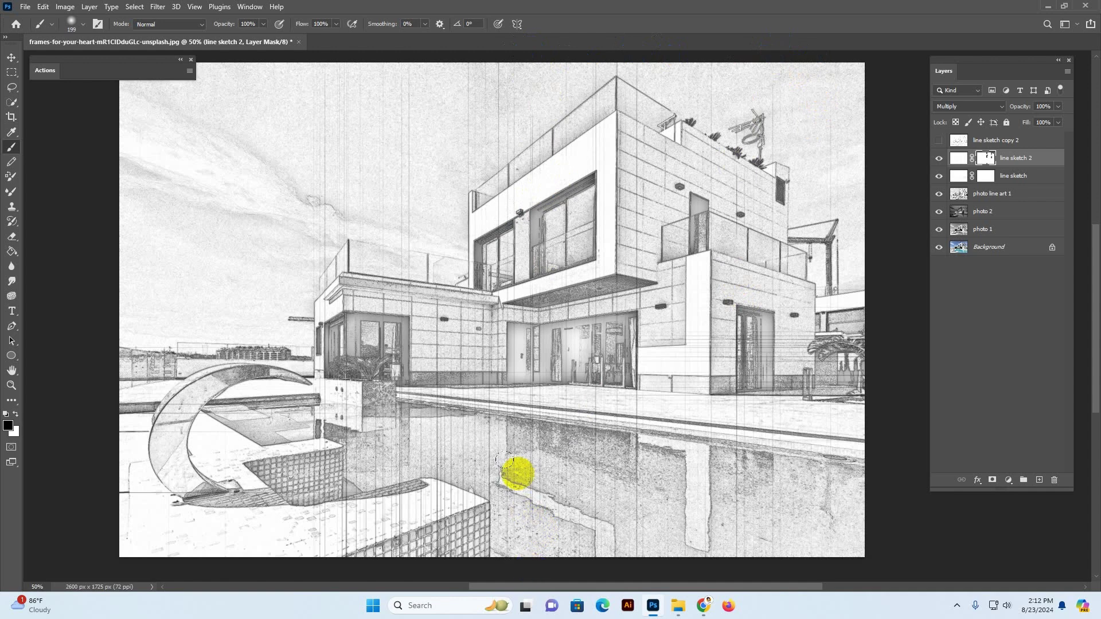
pyautogui.moveTo(504, 459)
pyautogui.mouseDown()
pyautogui.moveTo(468, 523)
pyautogui.moveTo(431, 479)
pyautogui.moveTo(407, 510)
pyautogui.moveTo(366, 488)
pyautogui.moveTo(366, 463)
pyautogui.moveTo(344, 506)
pyautogui.moveTo(365, 431)
pyautogui.mouseUp()
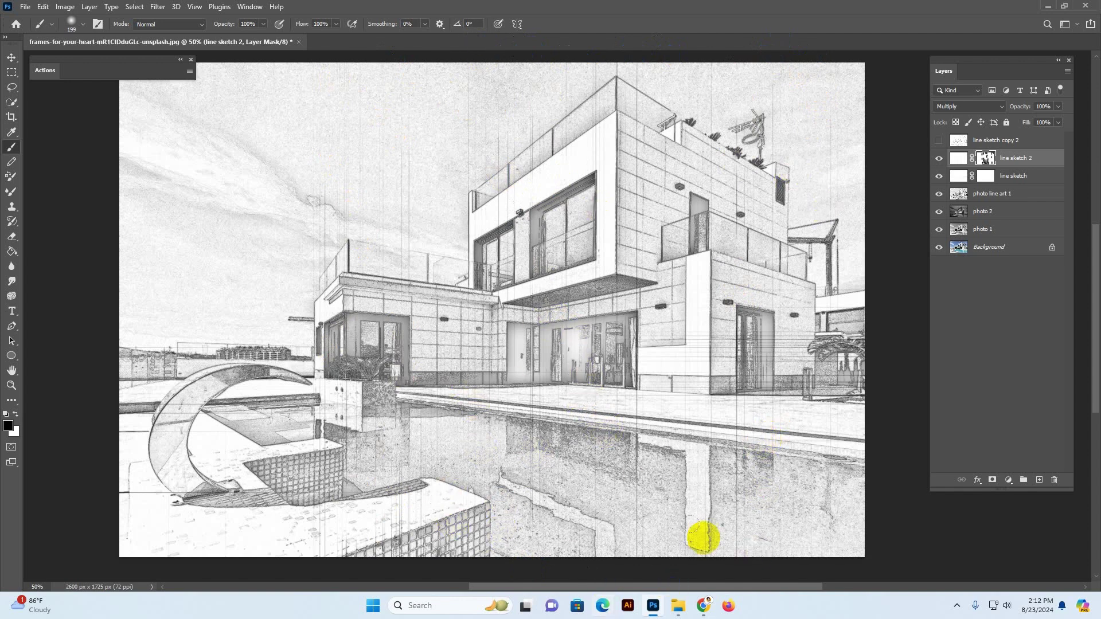
pyautogui.moveTo(870, 298)
pyautogui.mouseDown()
pyautogui.moveTo(872, 310)
pyautogui.moveTo(499, 49)
pyautogui.moveTo(569, 70)
pyautogui.mouseUp()
pyautogui.click(353, 183)
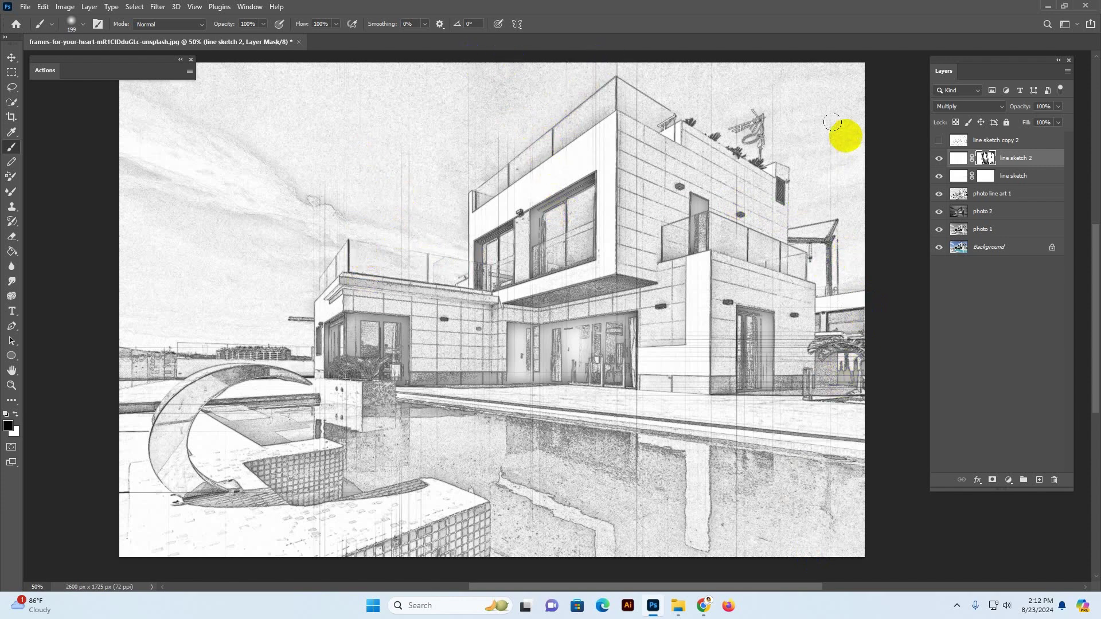
# - Paint black on the line sketch layer's mask to hide parts of its streaks across the image
pyautogui.moveTo(970, 150)
pyautogui.mouseDown()
pyautogui.moveTo(986, 177)
pyautogui.moveTo(1013, 178)
pyautogui.mouseUp()
pyautogui.click(1021, 177)
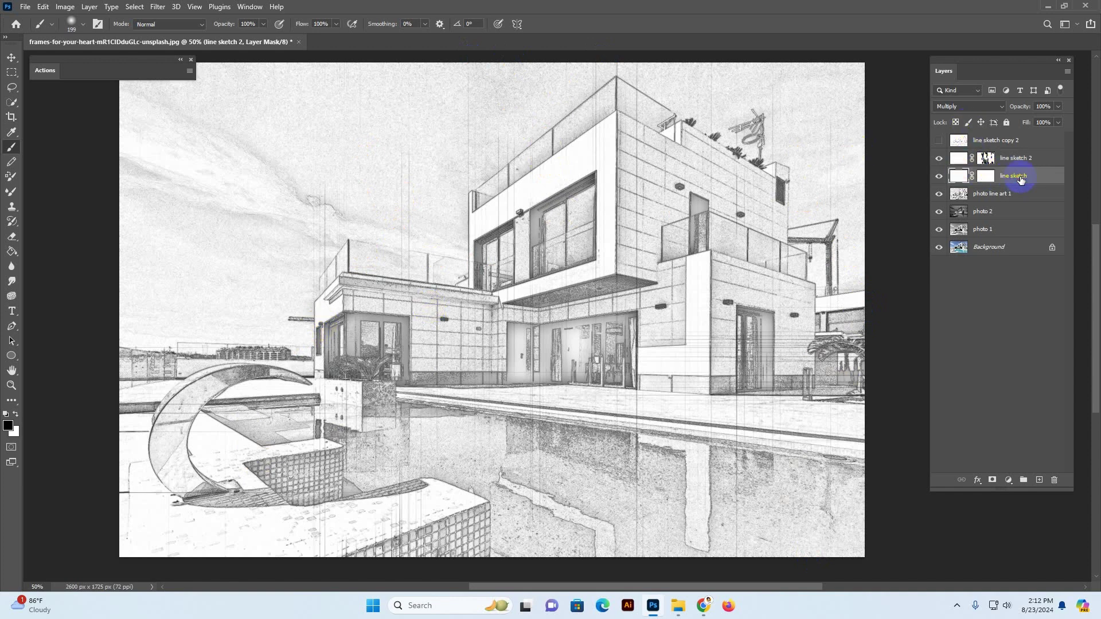
pyautogui.click(961, 177)
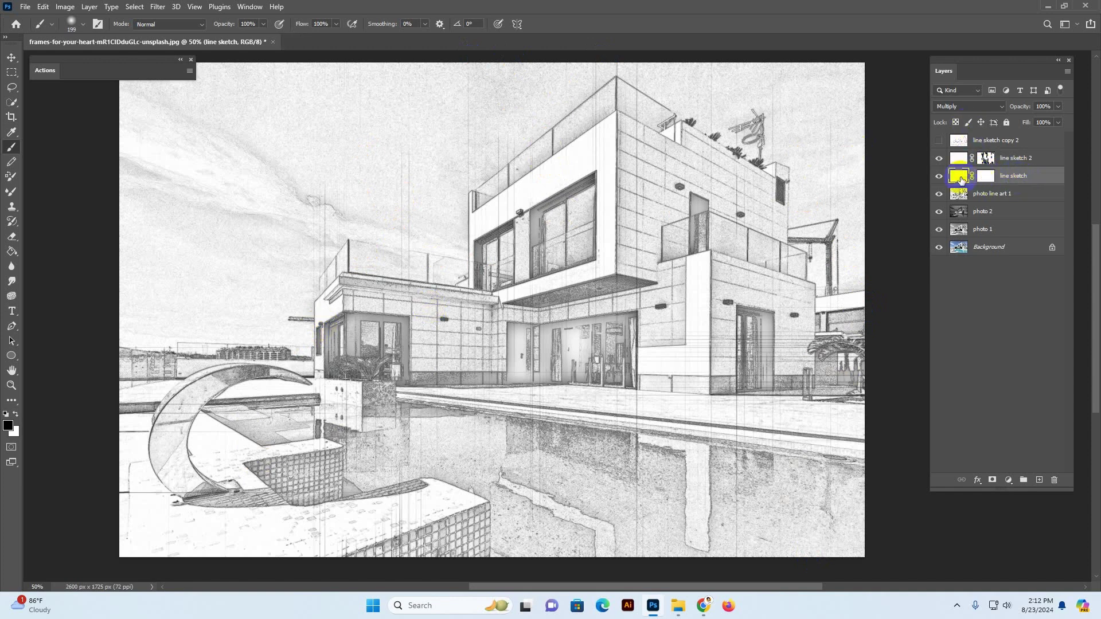
pyautogui.click(987, 178)
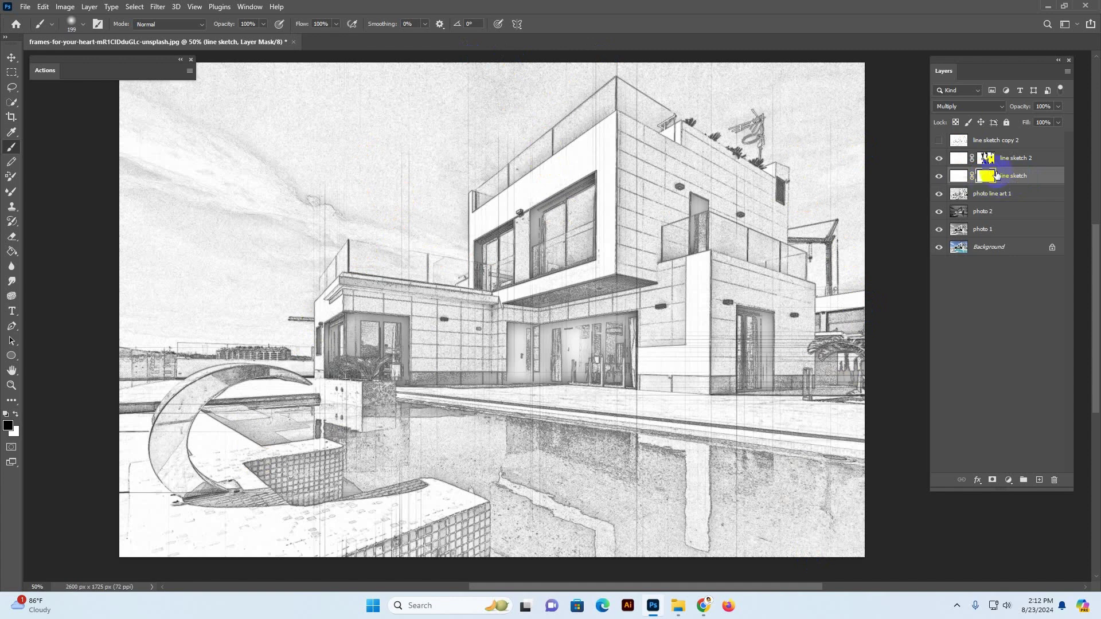
pyautogui.moveTo(745, 353)
pyautogui.mouseDown()
pyautogui.moveTo(712, 331)
pyautogui.moveTo(854, 323)
pyautogui.moveTo(824, 362)
pyautogui.moveTo(765, 375)
pyautogui.moveTo(220, 352)
pyautogui.moveTo(218, 417)
pyautogui.moveTo(233, 418)
pyautogui.moveTo(196, 428)
pyautogui.moveTo(182, 445)
pyautogui.moveTo(175, 439)
pyautogui.moveTo(297, 436)
pyautogui.moveTo(335, 423)
pyautogui.moveTo(531, 449)
pyautogui.moveTo(608, 419)
pyautogui.moveTo(600, 405)
pyautogui.moveTo(680, 401)
pyautogui.moveTo(670, 387)
pyautogui.moveTo(143, 491)
pyautogui.moveTo(155, 499)
pyautogui.moveTo(160, 487)
pyautogui.moveTo(117, 406)
pyautogui.moveTo(463, 222)
pyautogui.mouseUp()
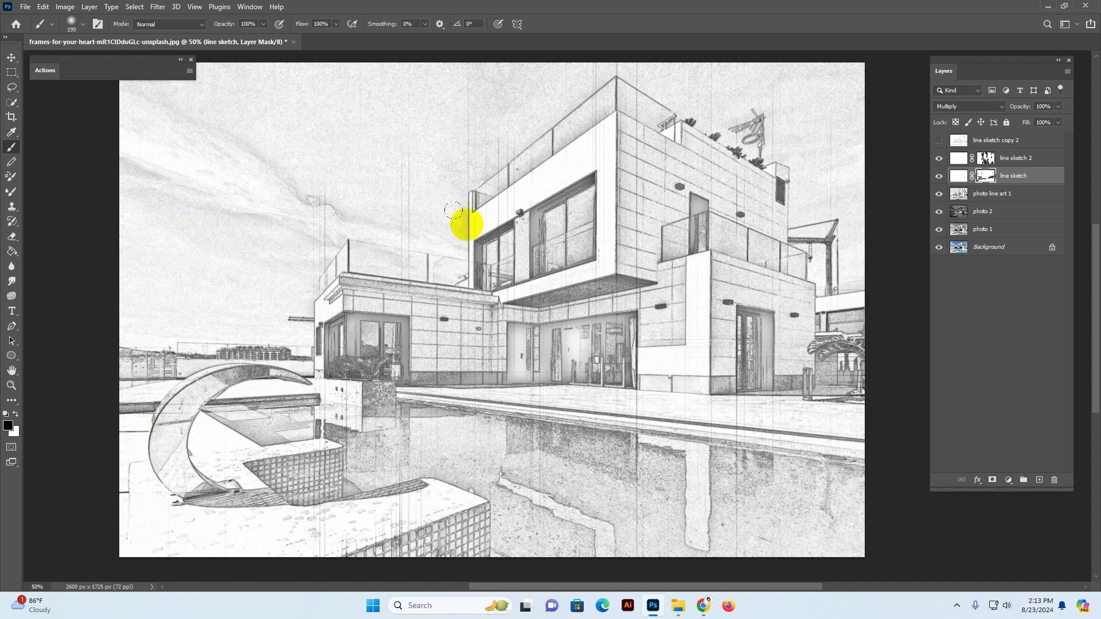
# - Toggle the line sketch layer's visibility to check the effect of the masked streaks
pyautogui.click(939, 176)
pyautogui.click(937, 176)
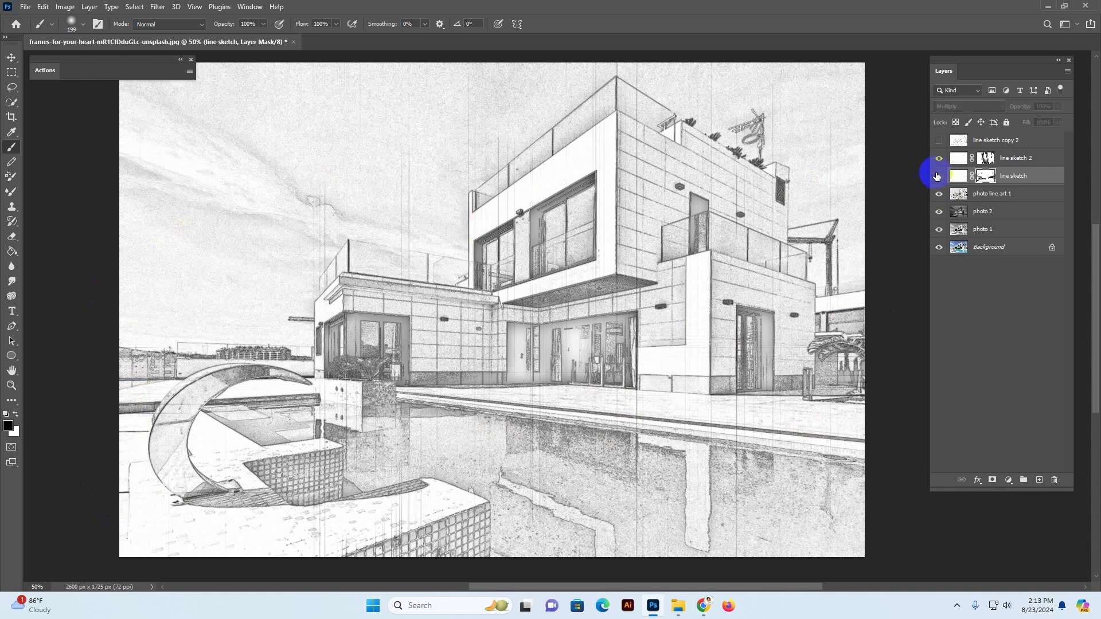
pyautogui.click(938, 176)
pyautogui.click(961, 176)
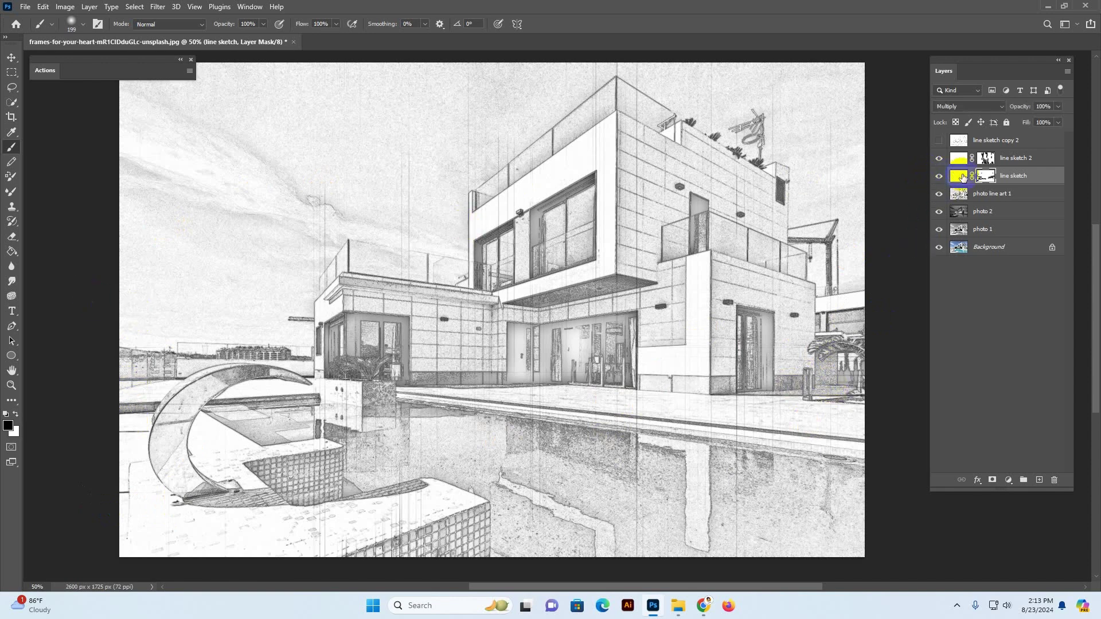
pyautogui.click(782, 253)
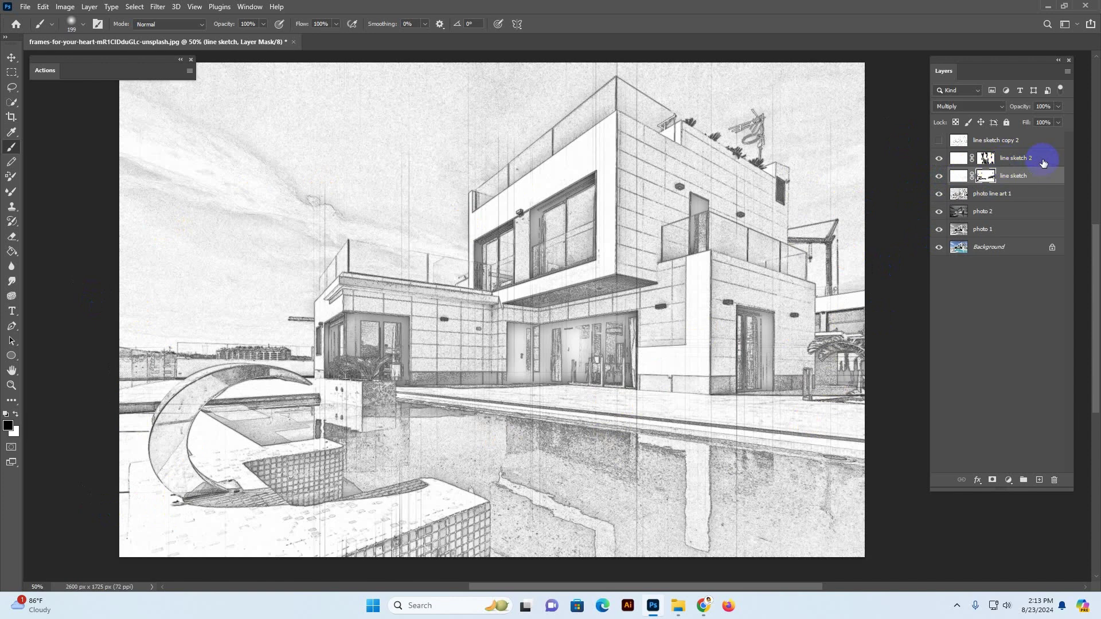
# - Show the line sketch copy 2 layer, set its blend mode to Multiply, and compare the image with and without it
pyautogui.click(961, 143)
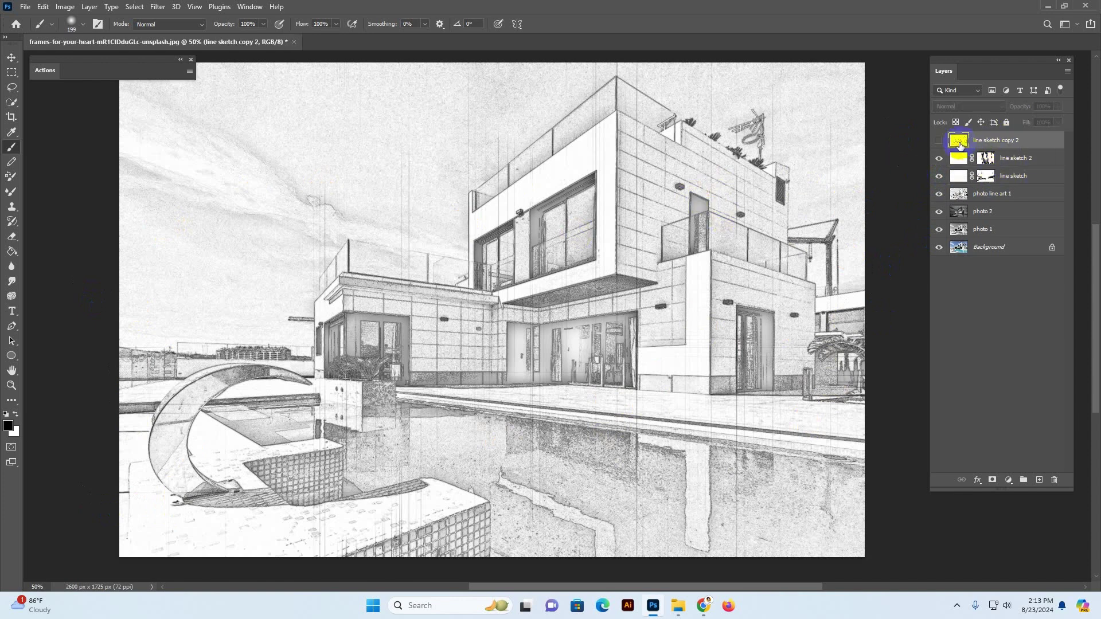
pyautogui.click(939, 141)
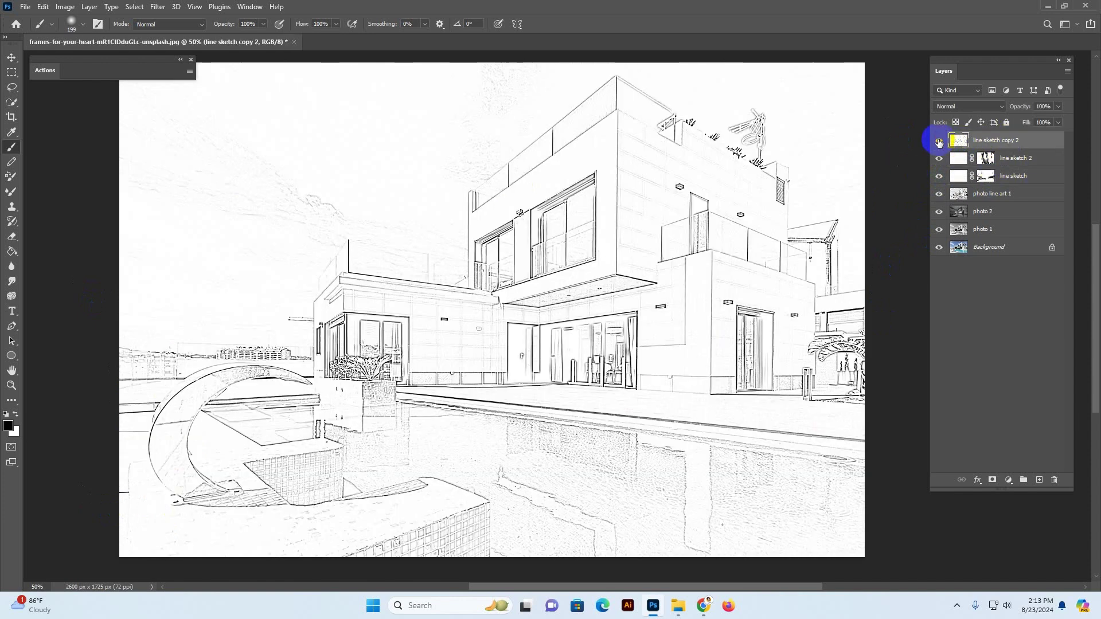
pyautogui.click(956, 107)
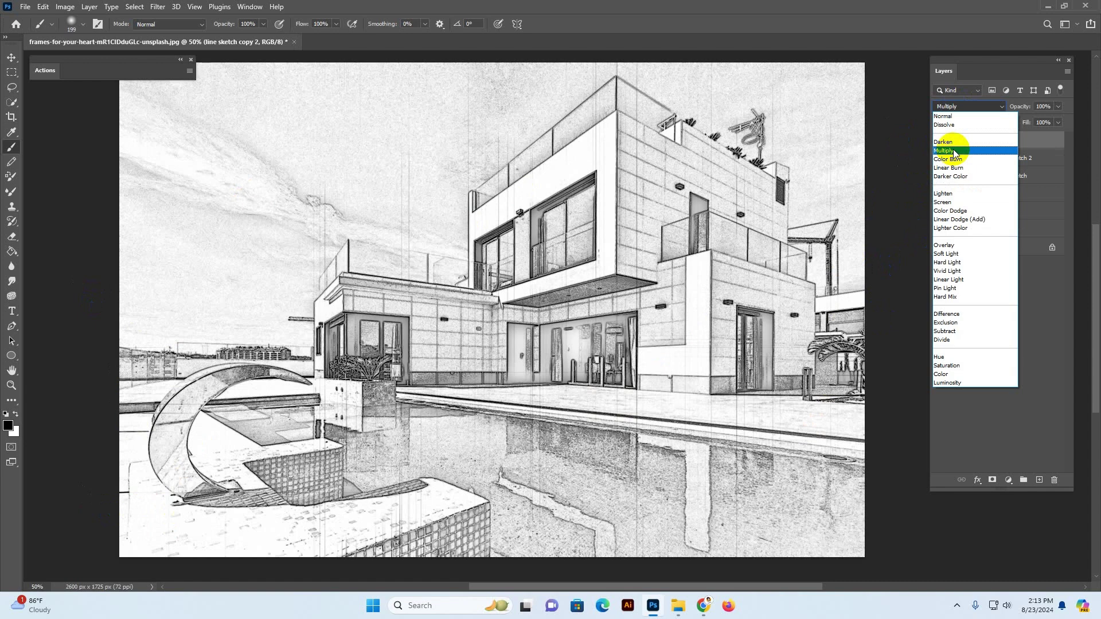
pyautogui.click(954, 152)
pyautogui.click(939, 140)
pyautogui.click(939, 140)
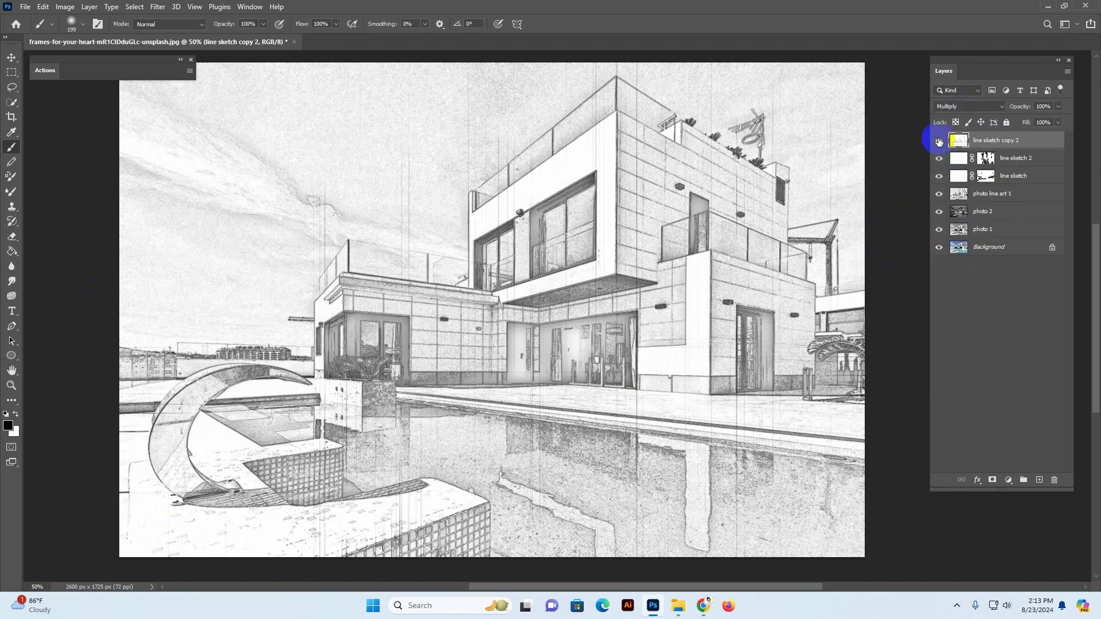
pyautogui.click(939, 141)
pyautogui.click(939, 140)
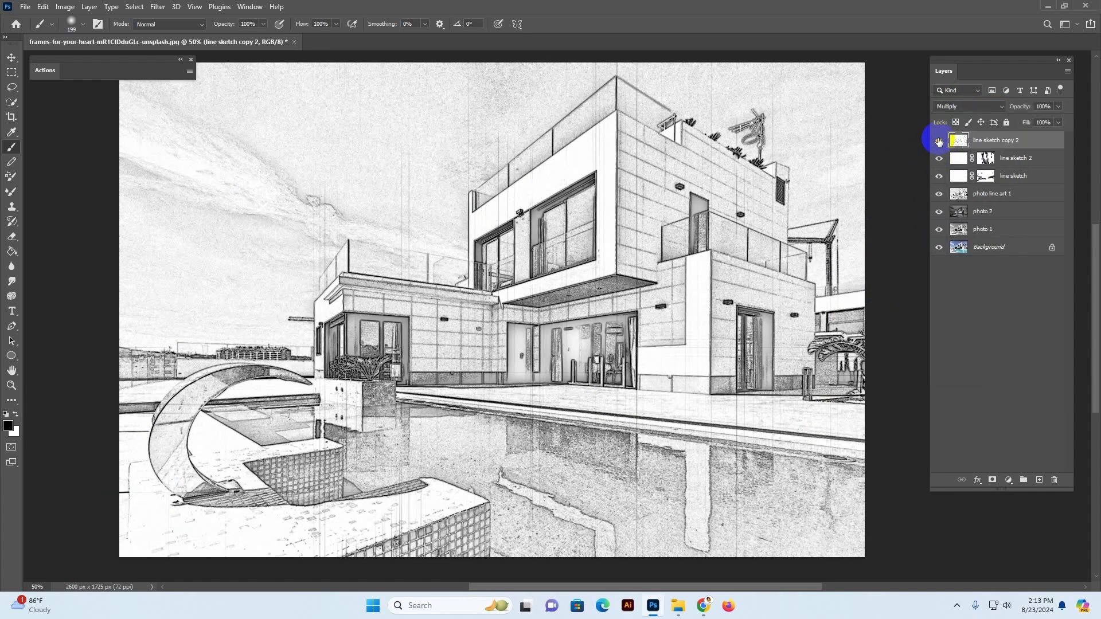
# - Rename the line sketch copy 2 layer as "top line art 1" and add a layer mask to it
pyautogui.doubleClick(992, 140)
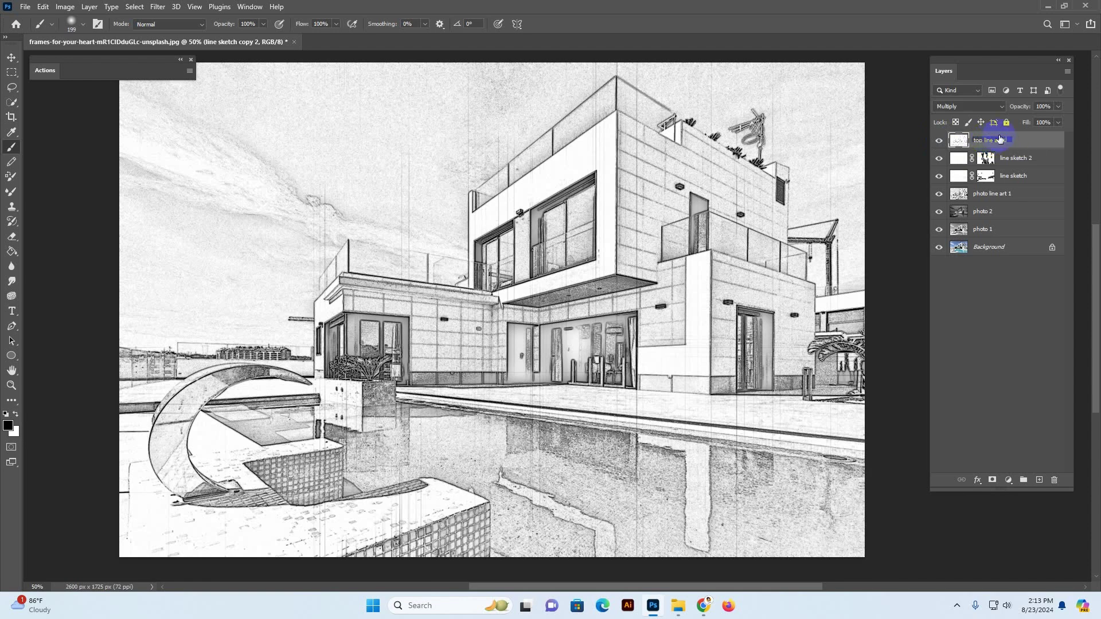
pyautogui.write('top line art 1')
pyautogui.press('Return')
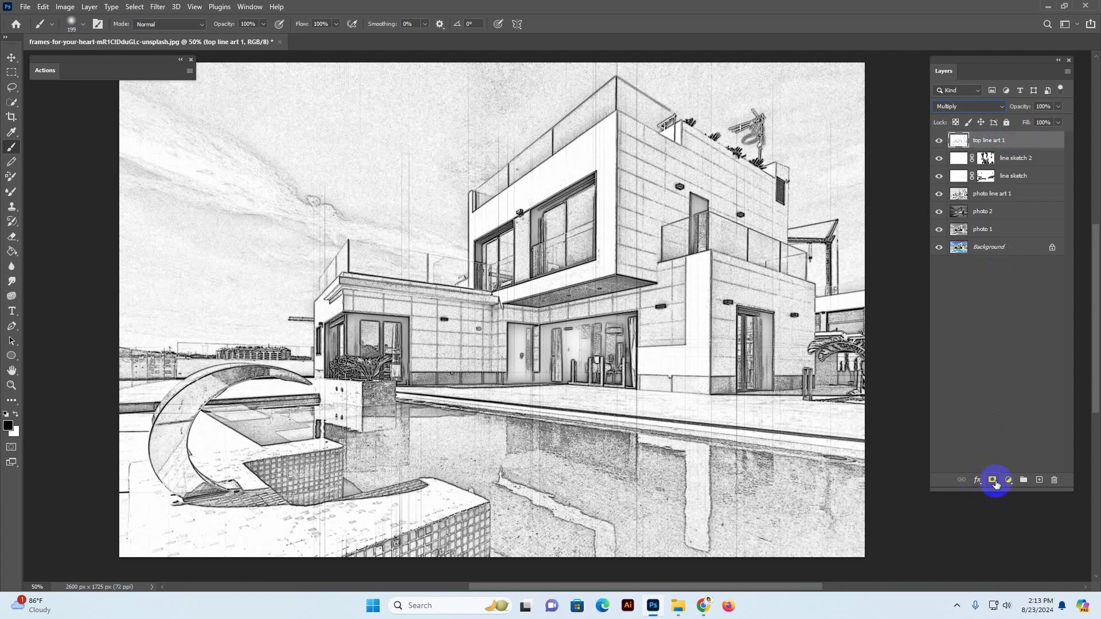
pyautogui.click(11, 58)
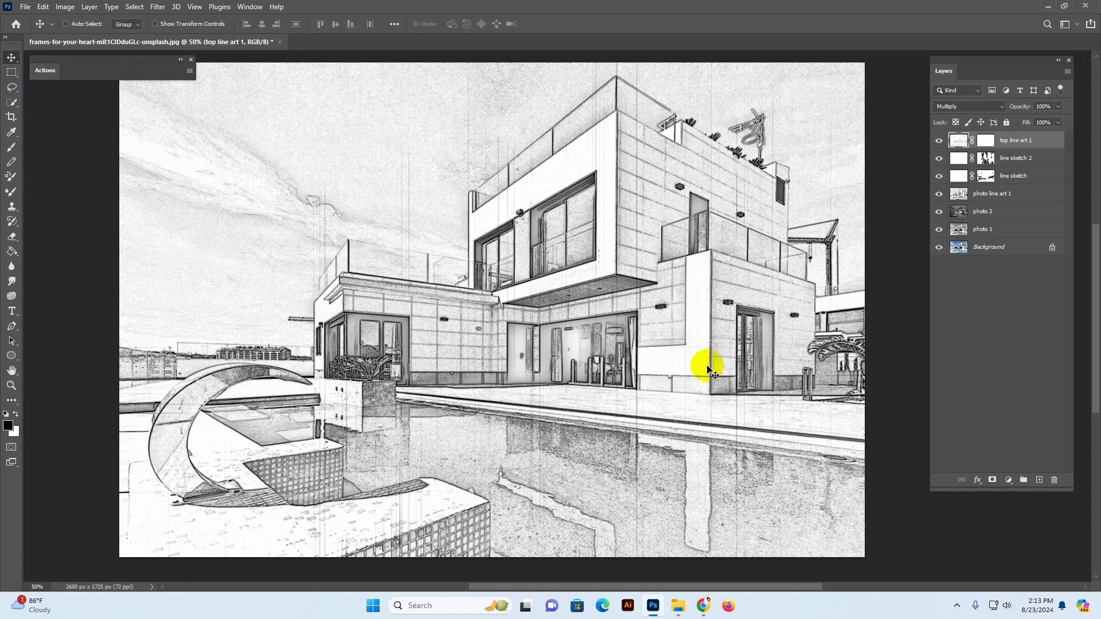
pyautogui.click(989, 201)
pyautogui.moveTo(990, 201); pyautogui.dragTo(1013, 170)
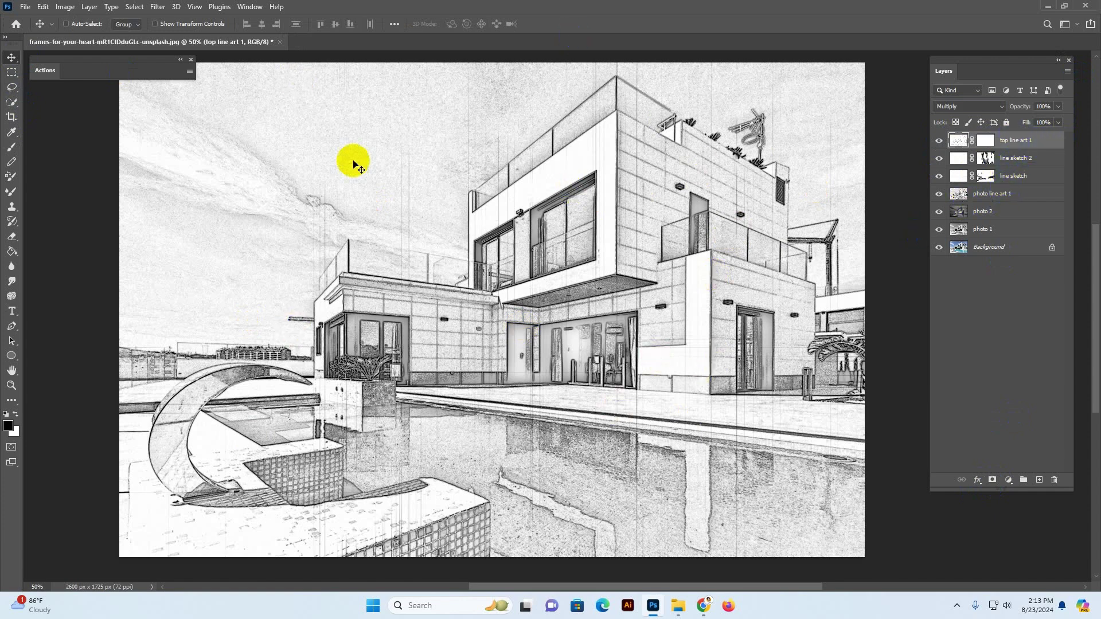
# - Draw a rectangle shape of about 2606 x 1737 px covering the whole canvas, with the Actions and Properties panels closed
pyautogui.click(13, 356)
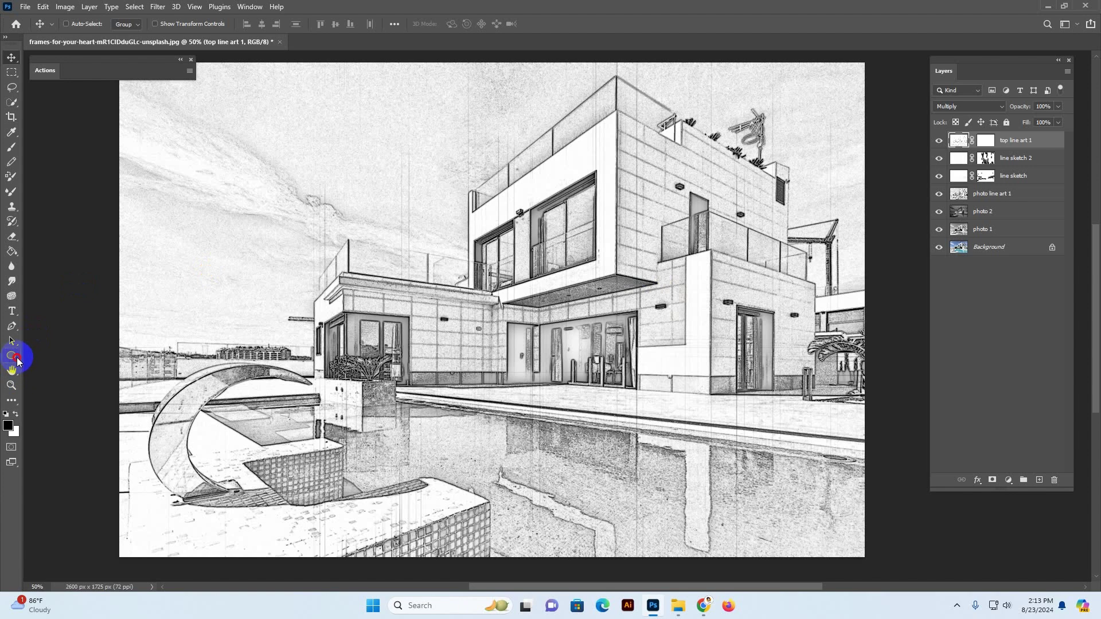
pyautogui.moveTo(17, 362); pyautogui.dragTo(49, 357)
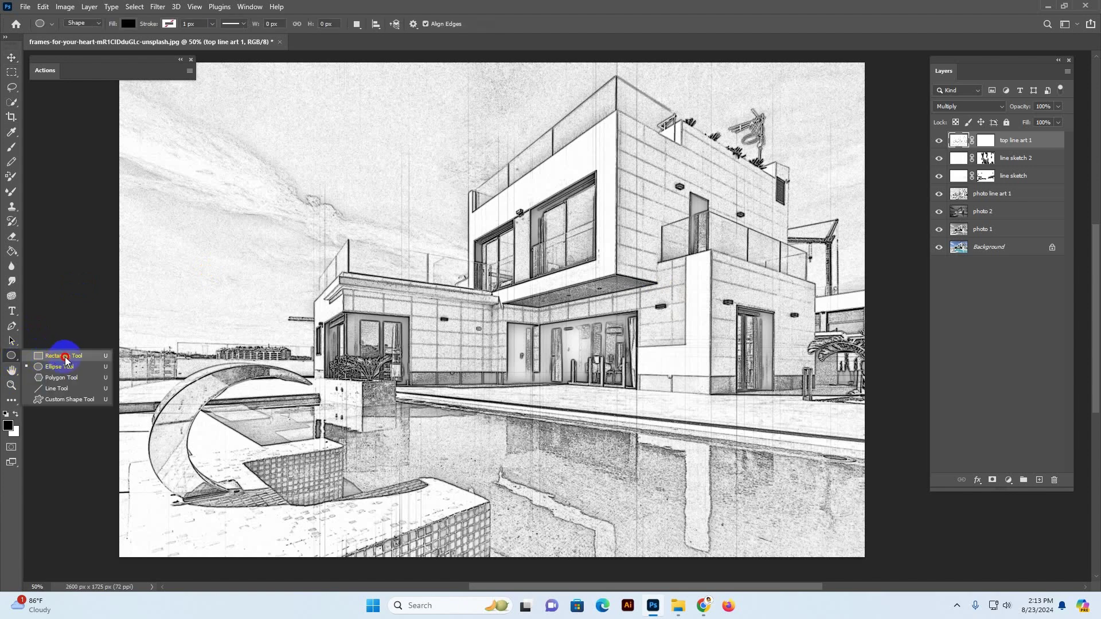
pyautogui.moveTo(64, 360)
pyautogui.mouseDown()
pyautogui.moveTo(12, 357)
pyautogui.moveTo(73, 356)
pyautogui.mouseUp()
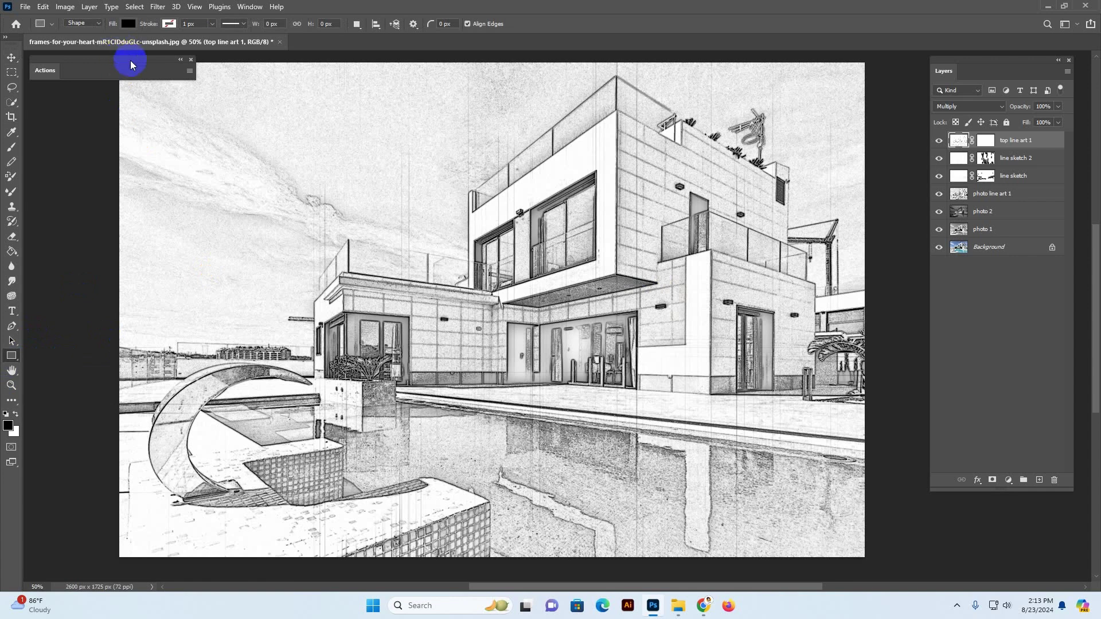
pyautogui.click(190, 60)
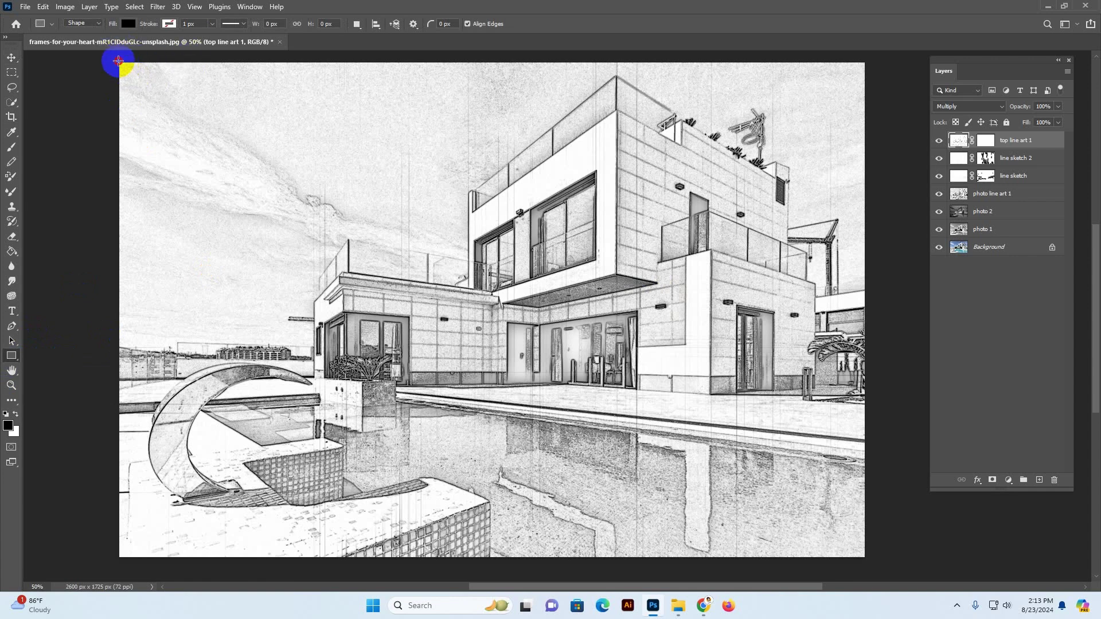
pyautogui.moveTo(118, 60); pyautogui.dragTo(865, 558)
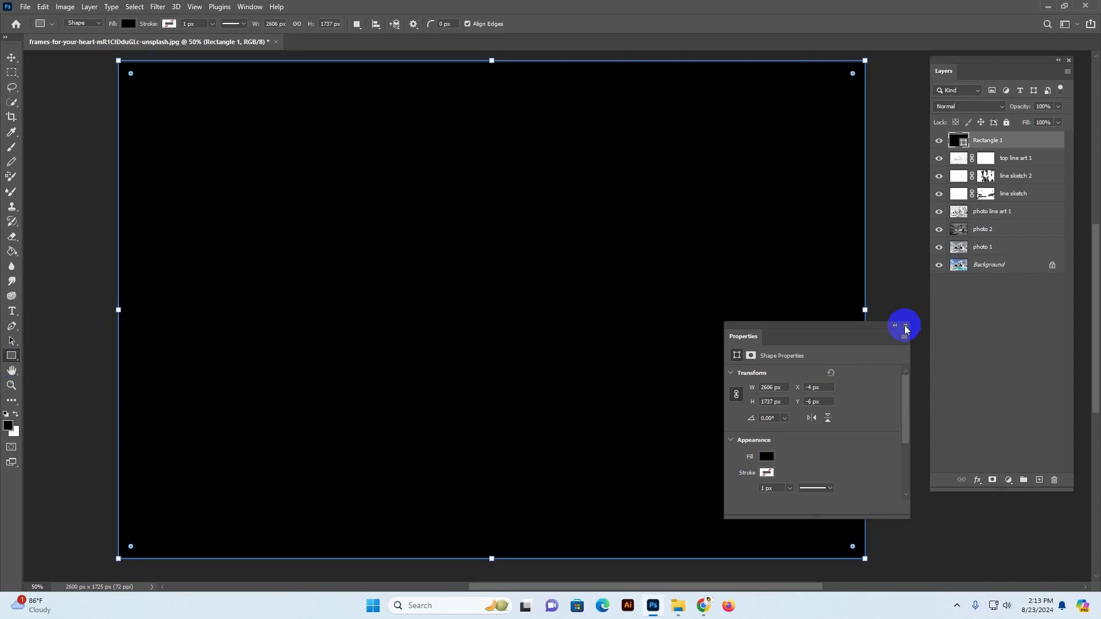
pyautogui.click(904, 322)
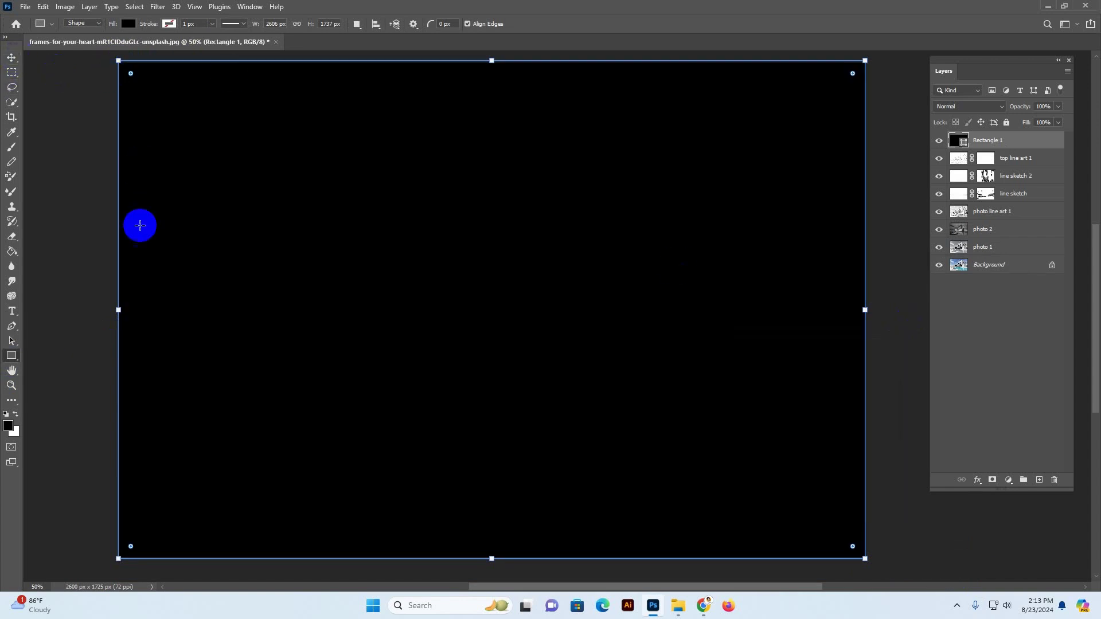
# - Set the rectangle's fill to none and its stroke color to white
pyautogui.click(128, 23)
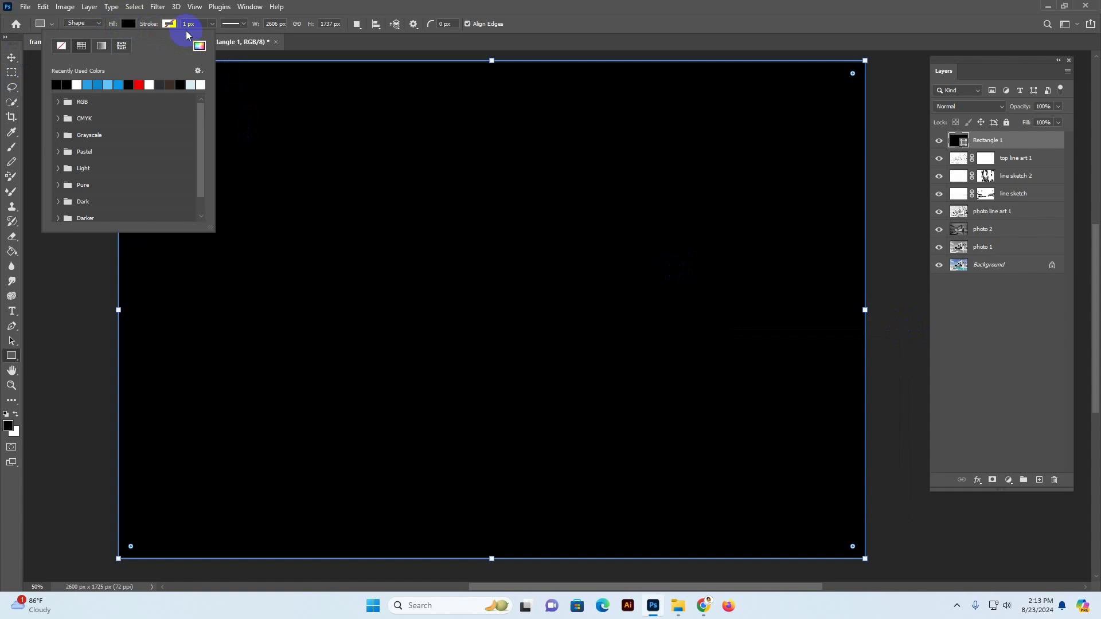
pyautogui.click(61, 48)
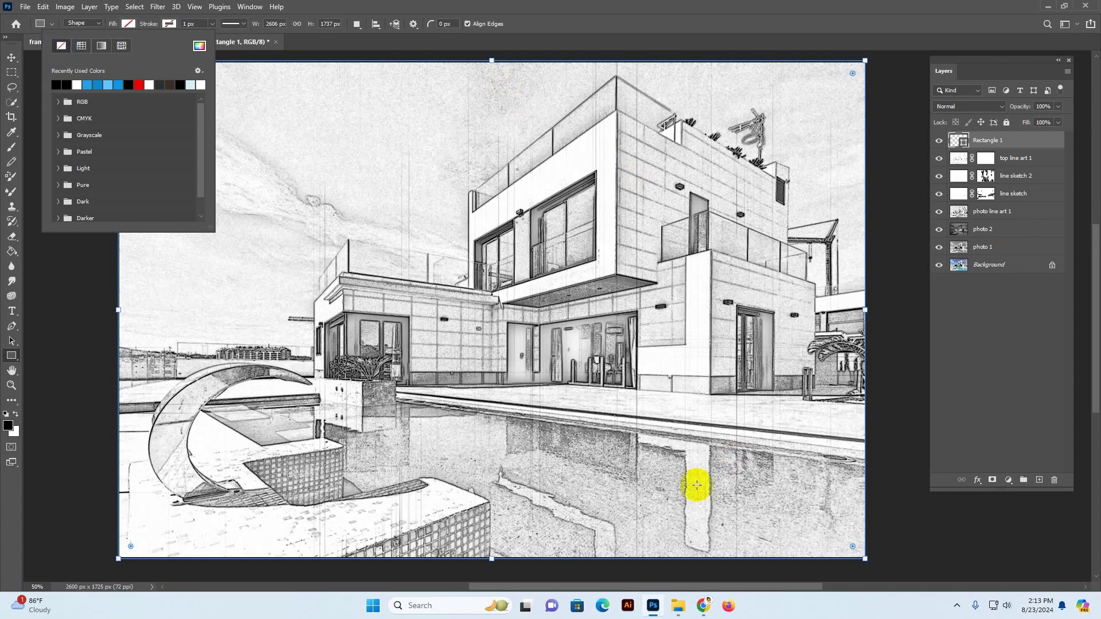
pyautogui.click(169, 24)
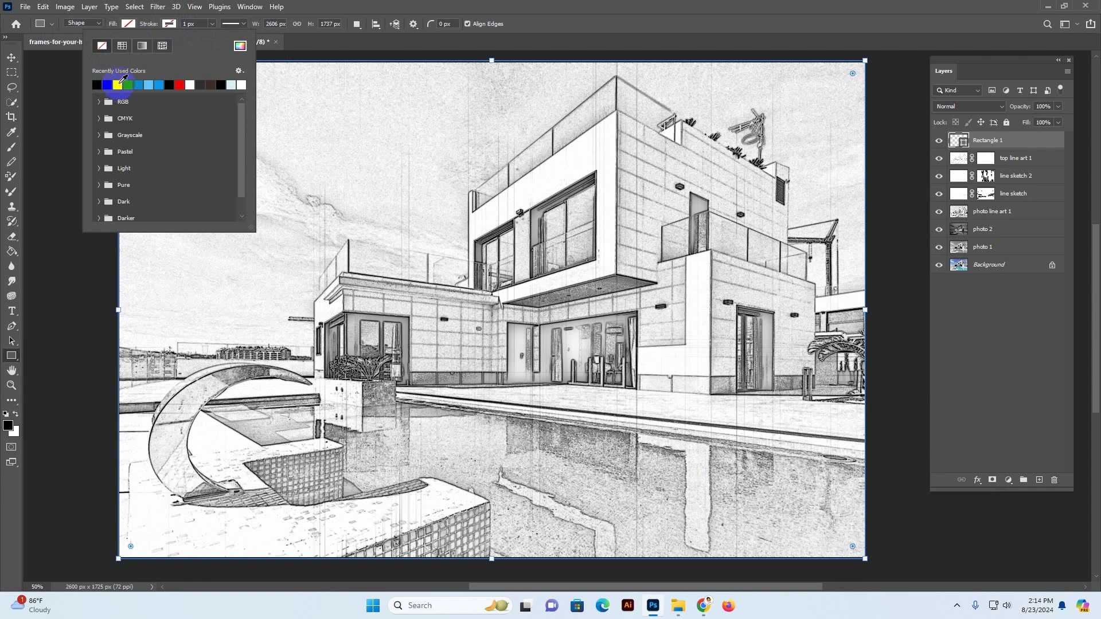
pyautogui.click(118, 84)
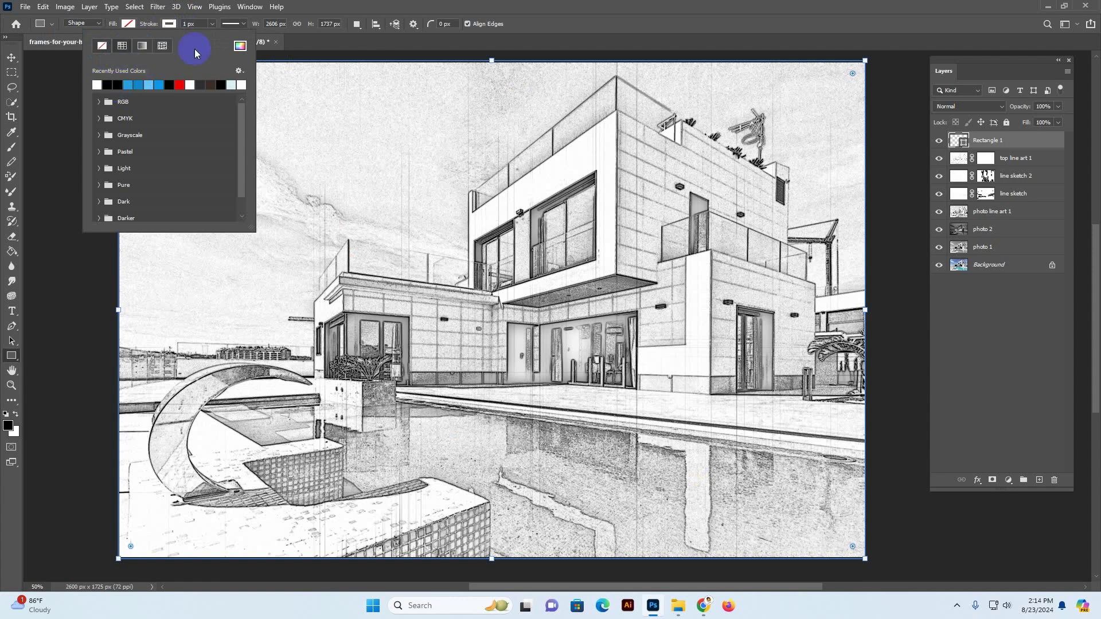
# - Set the rectangle's stroke width to 9.56 px and toggle its layer's visibility to check the border
pyautogui.click(212, 24)
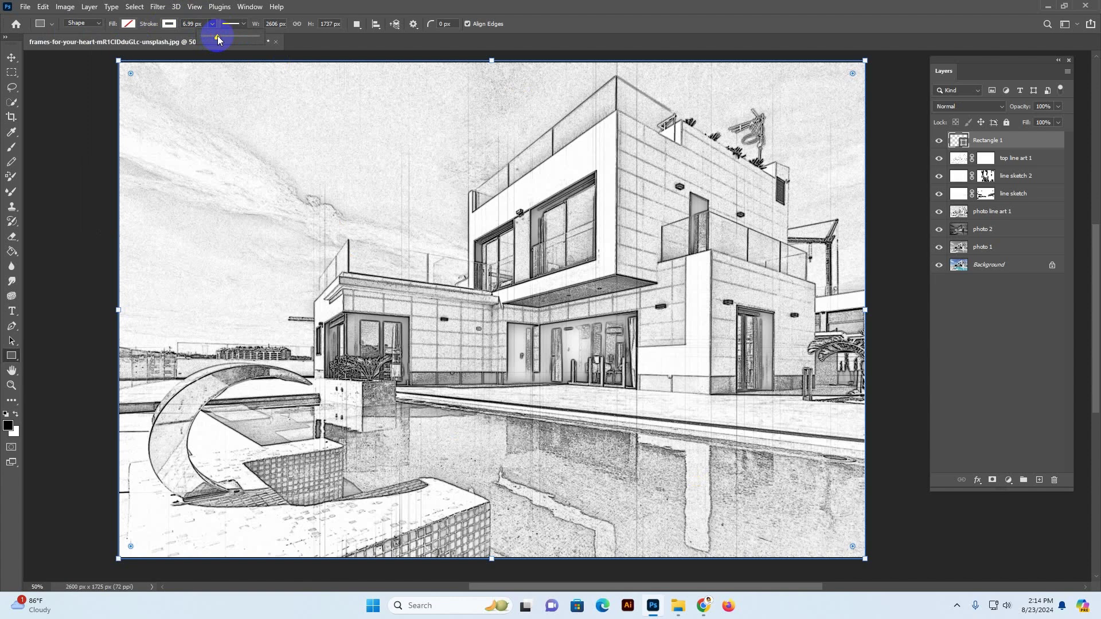
pyautogui.moveTo(222, 39); pyautogui.dragTo(208, 44)
pyautogui.click(288, 272)
pyautogui.click(584, 253)
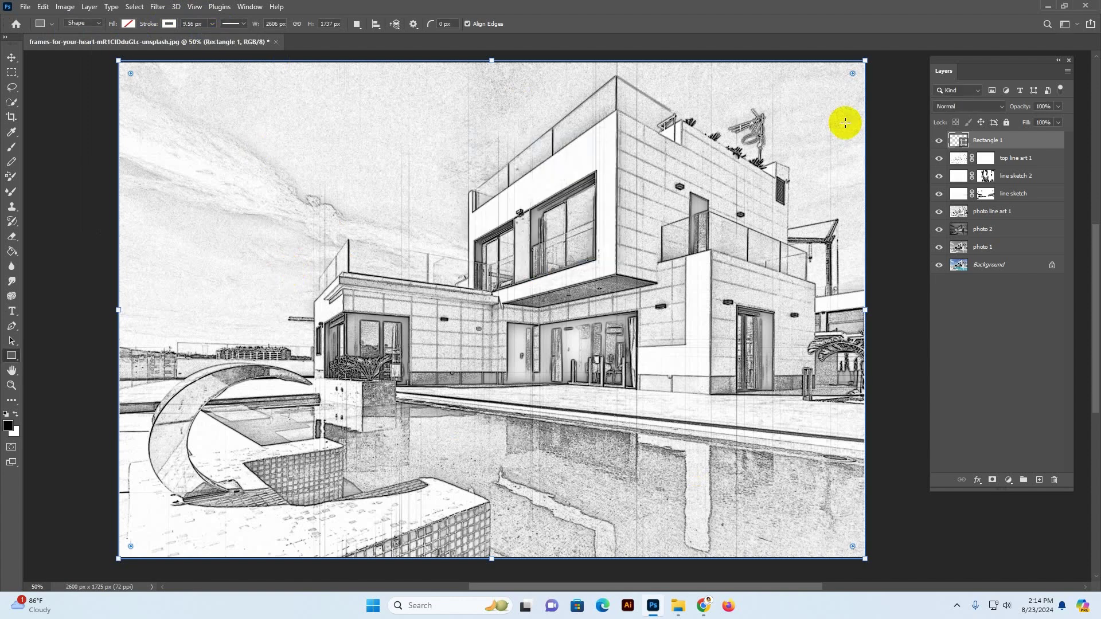
pyautogui.moveTo(994, 154); pyautogui.dragTo(950, 143)
pyautogui.click(940, 142)
pyautogui.click(939, 139)
# - Widen the rectangle's white stroke to 132.92 px to form a border around the sketch
pyautogui.click(213, 27)
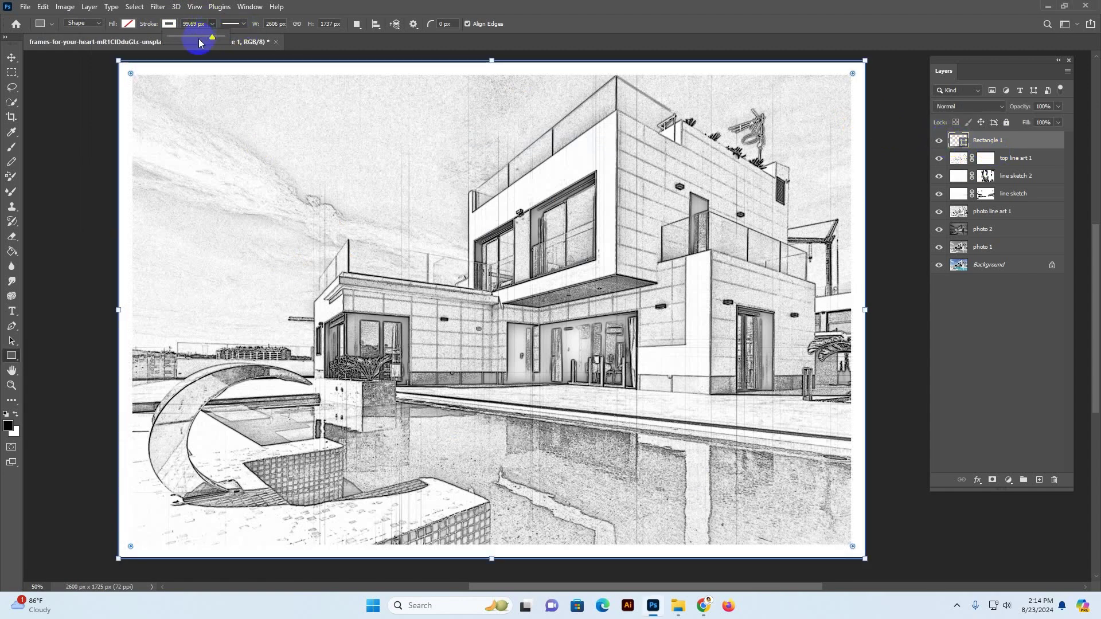
pyautogui.moveTo(198, 39); pyautogui.dragTo(208, 40)
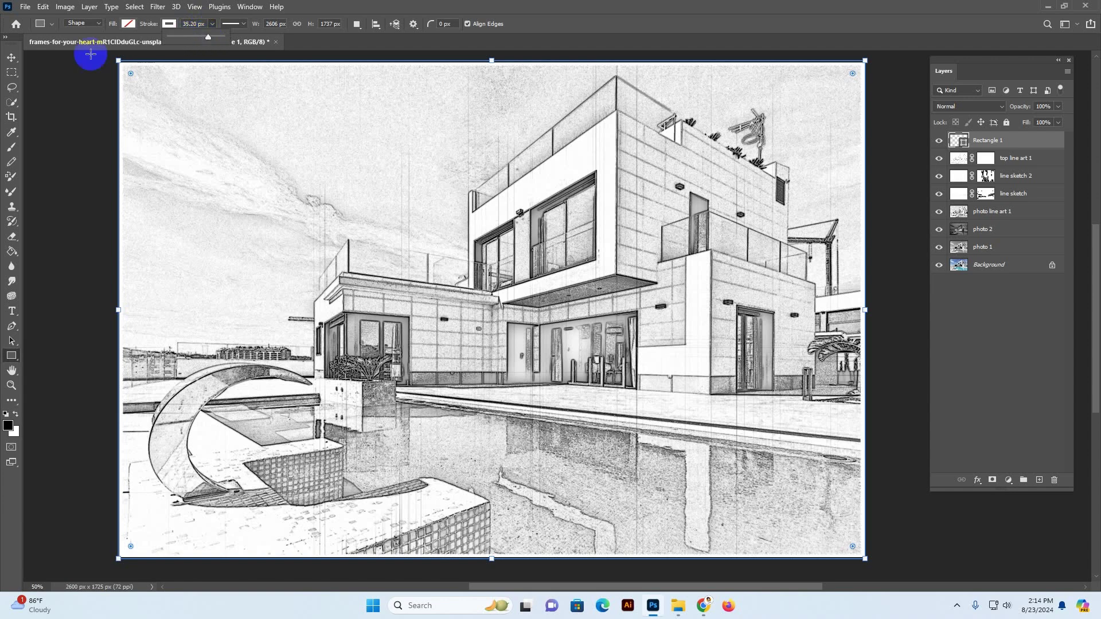
pyautogui.click(499, 62)
pyautogui.click(213, 25)
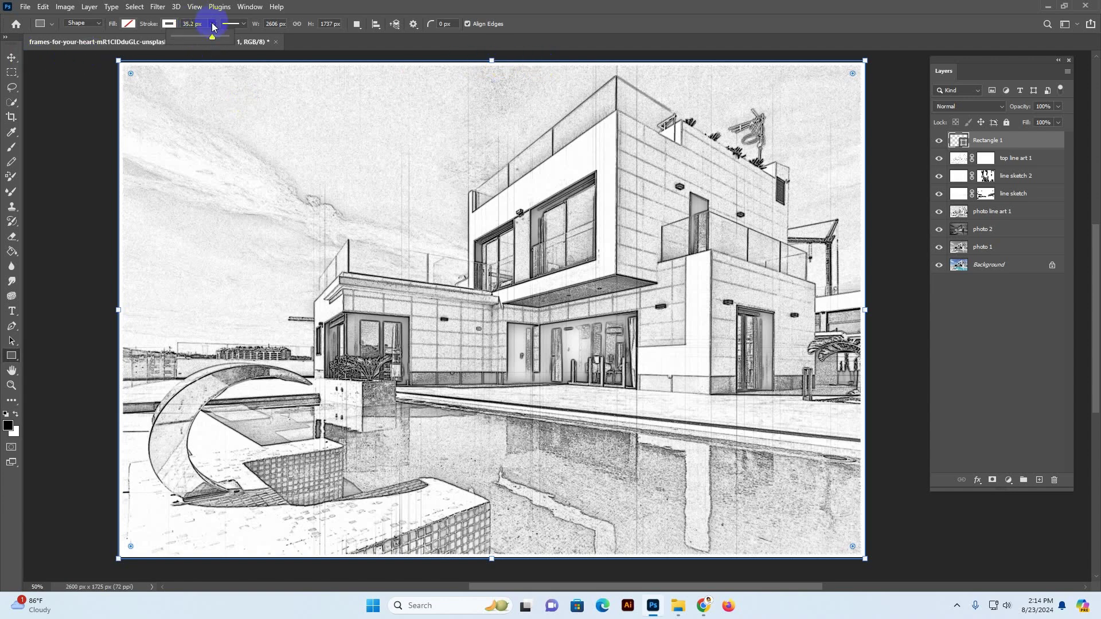
pyautogui.moveTo(213, 25); pyautogui.dragTo(292, 29)
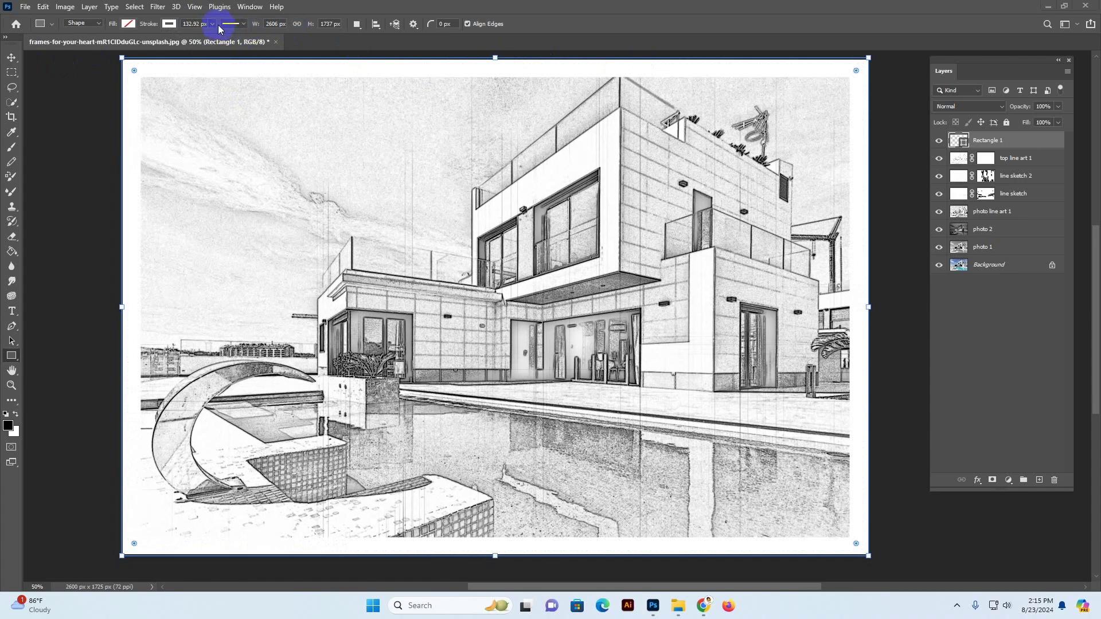
# - Rename the Rectangle 1 layer as "boder"
pyautogui.click(11, 57)
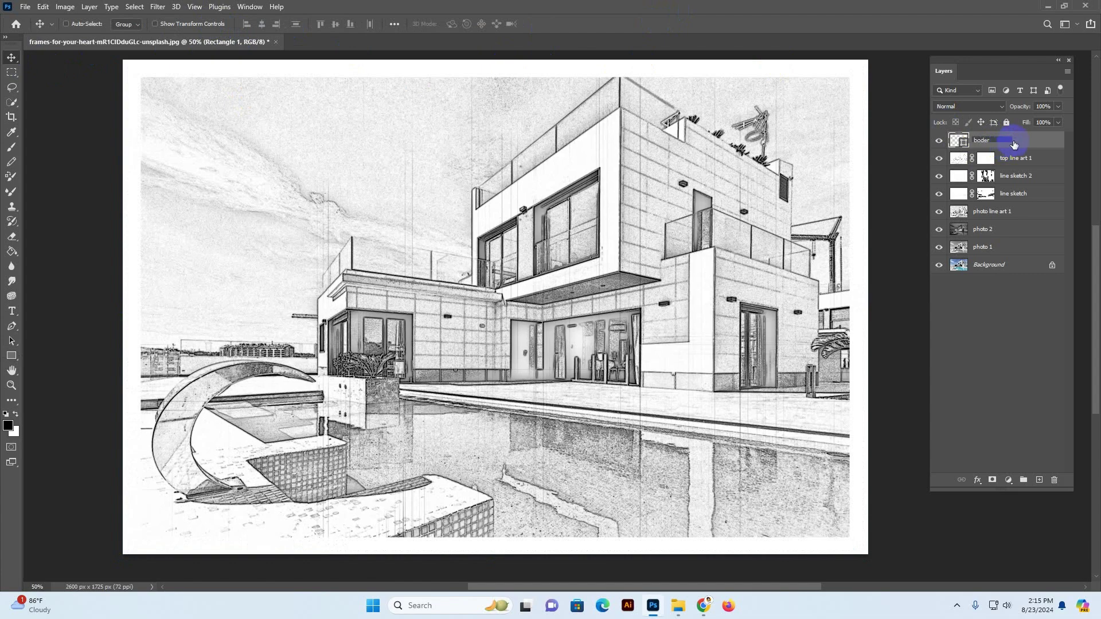
pyautogui.click(1017, 142)
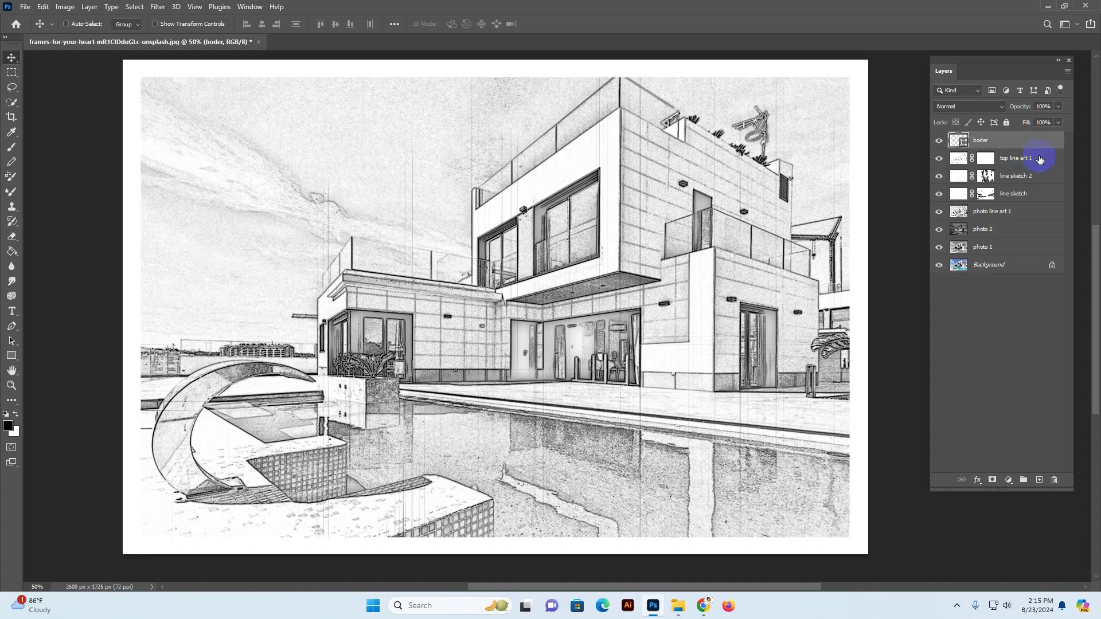
# - Add a Pattern fill layer above the boder layer using the light grid pattern from the Architecture Sketch - Patterns group
pyautogui.click(1009, 480)
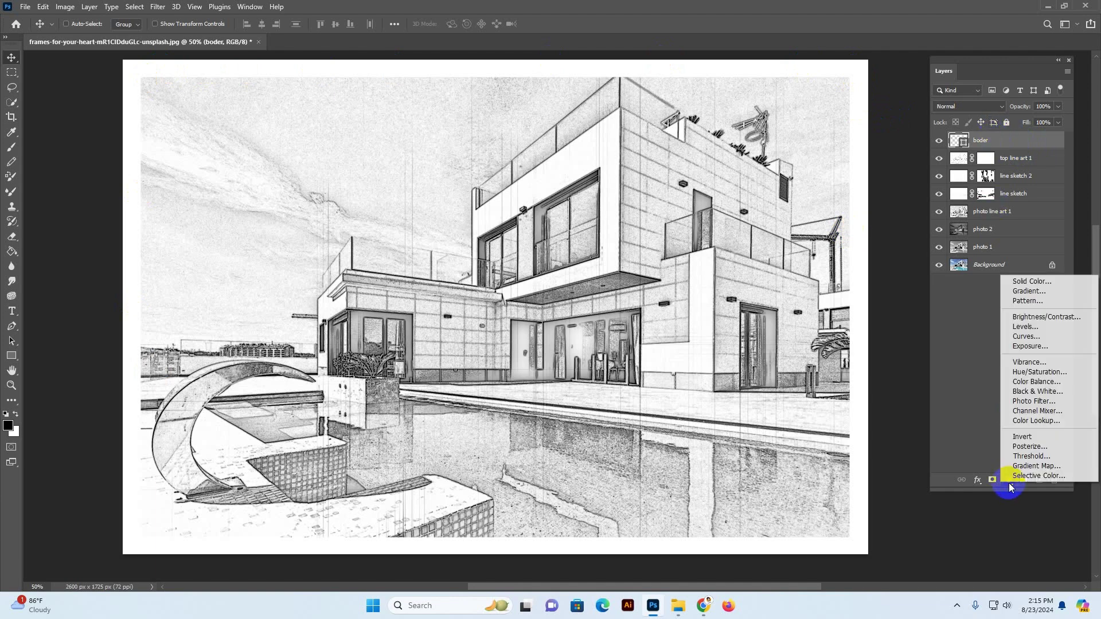
pyautogui.click(1031, 302)
pyautogui.moveTo(610, 115); pyautogui.dragTo(694, 104)
pyautogui.click(671, 136)
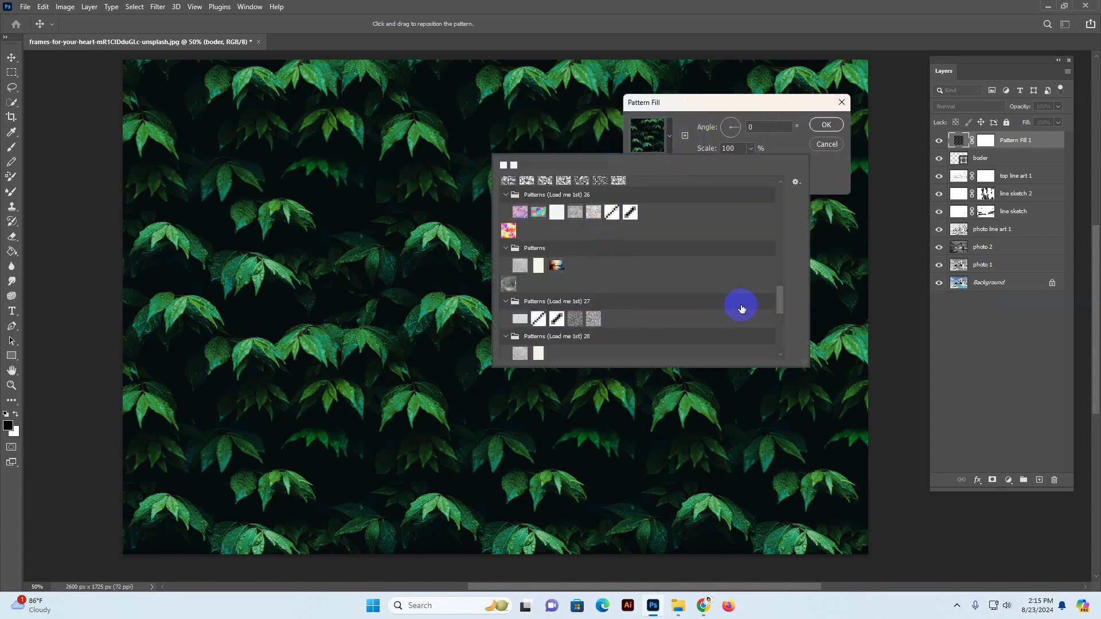
pyautogui.moveTo(779, 300); pyautogui.dragTo(784, 352)
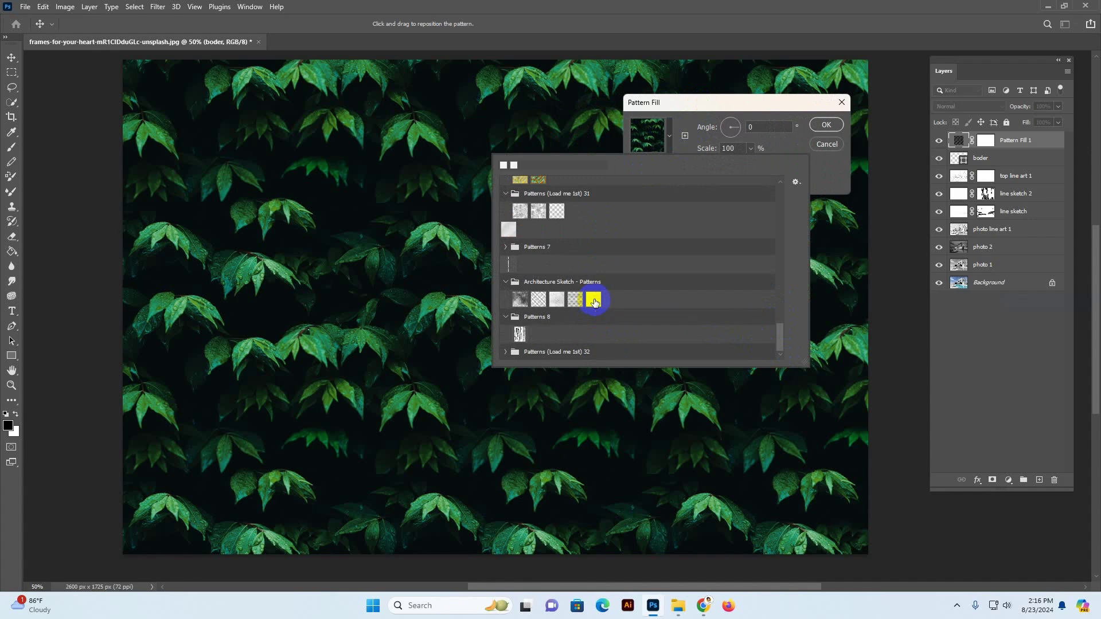
pyautogui.click(594, 299)
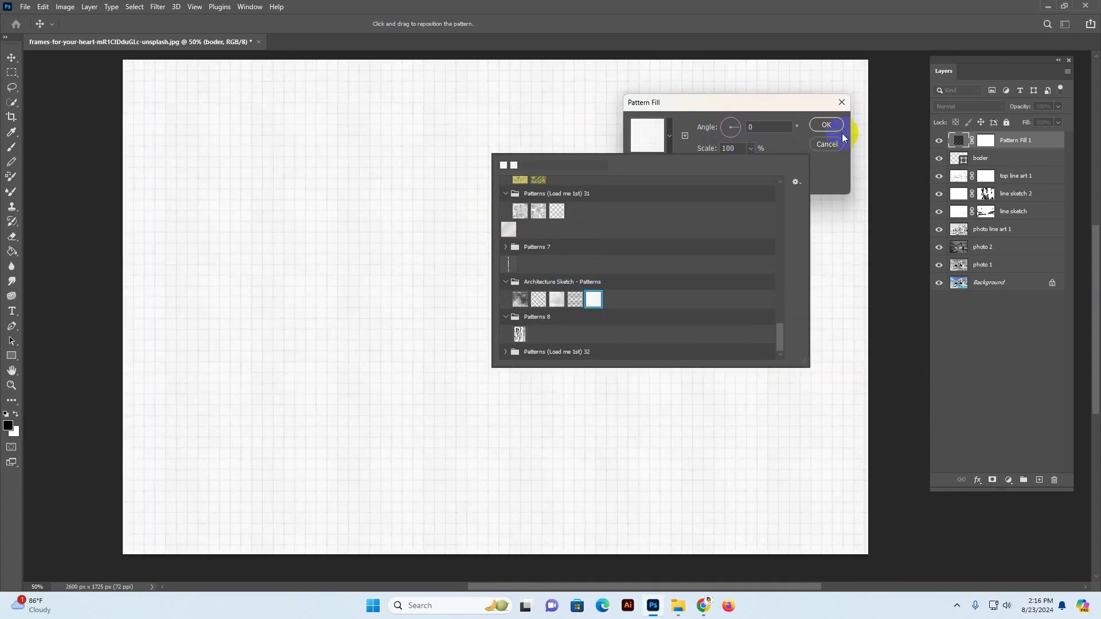
# - Set the grid pattern's scale to 110% and apply the fill
pyautogui.click(824, 125)
pyautogui.click(772, 104)
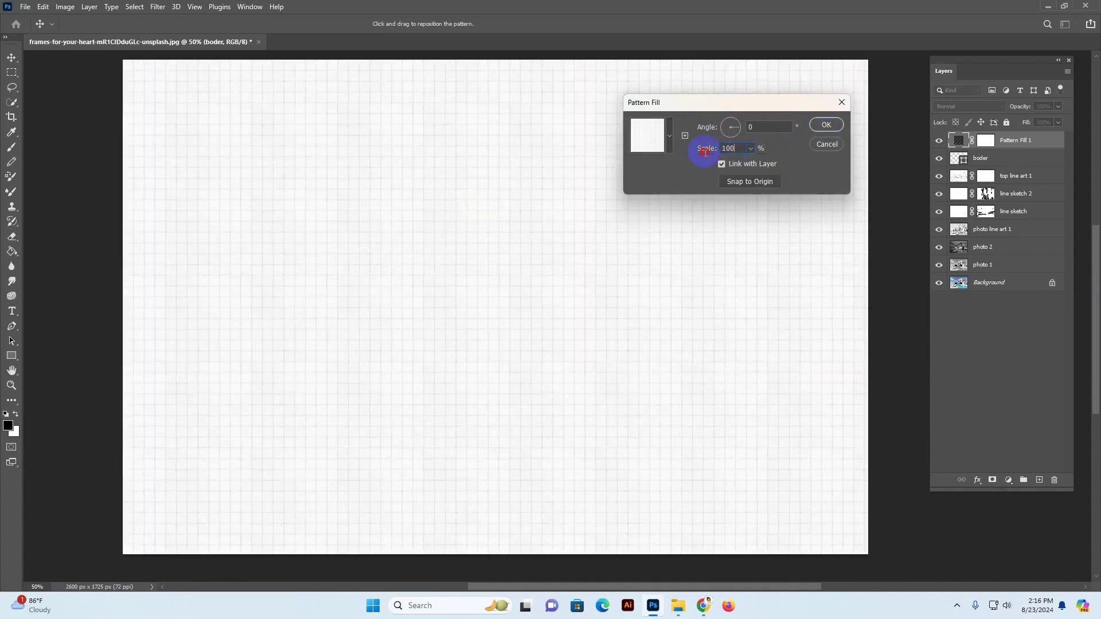
pyautogui.write('1')
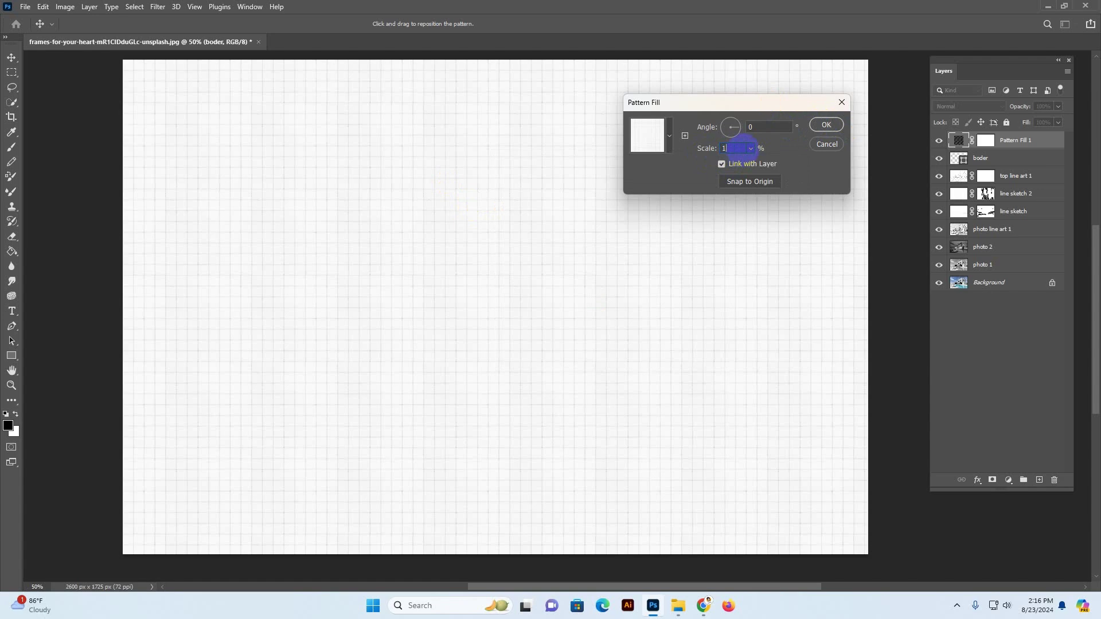
pyautogui.write('10')
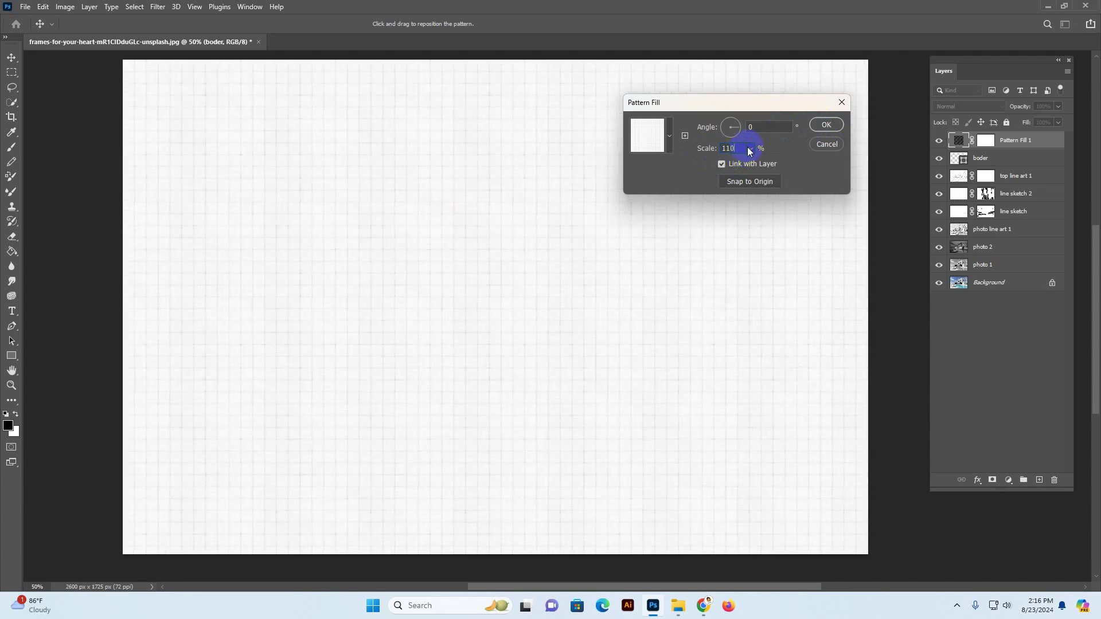
pyautogui.click(828, 127)
pyautogui.click(824, 127)
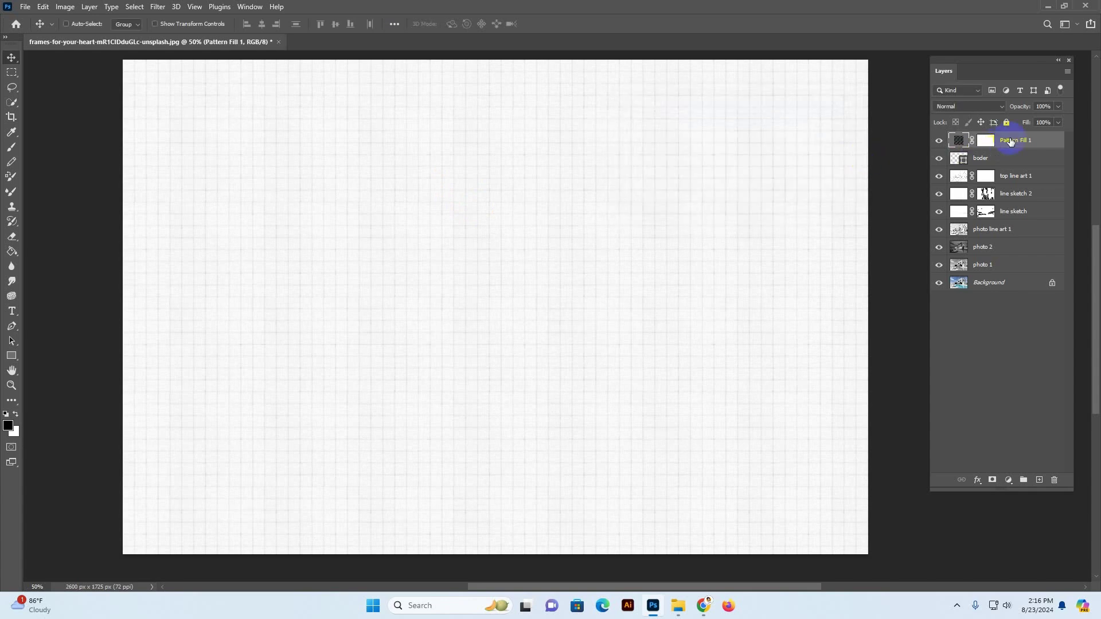
# - Set the grid pattern layer to Multiply at 100% opacity and move it below the boder layer
pyautogui.click(952, 106)
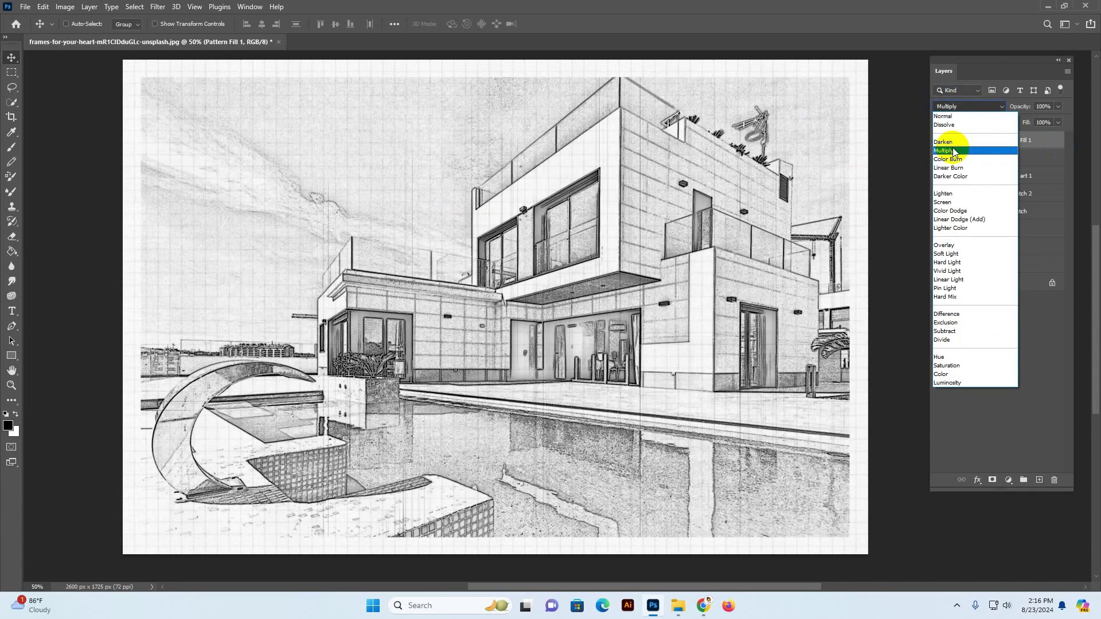
pyautogui.click(954, 151)
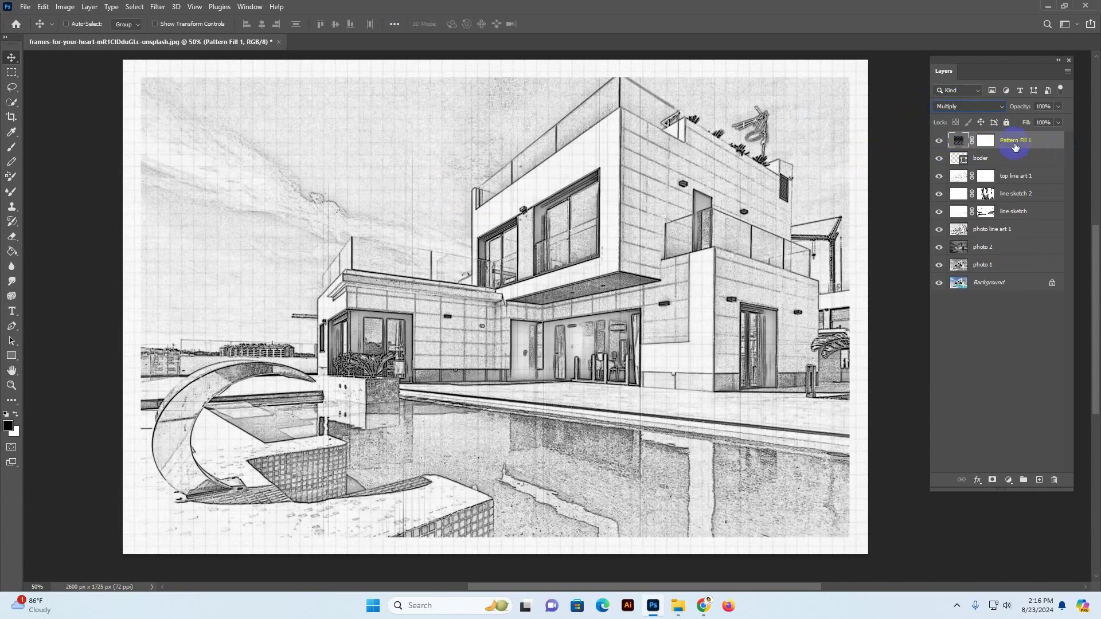
pyautogui.moveTo(1038, 144); pyautogui.dragTo(1031, 165)
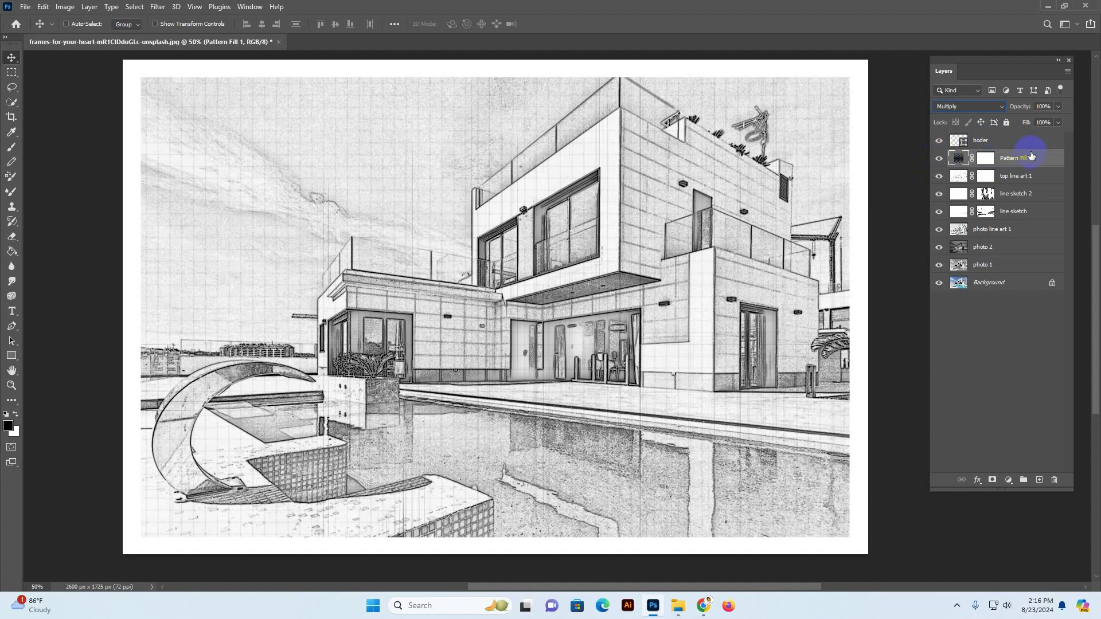
pyautogui.click(1058, 106)
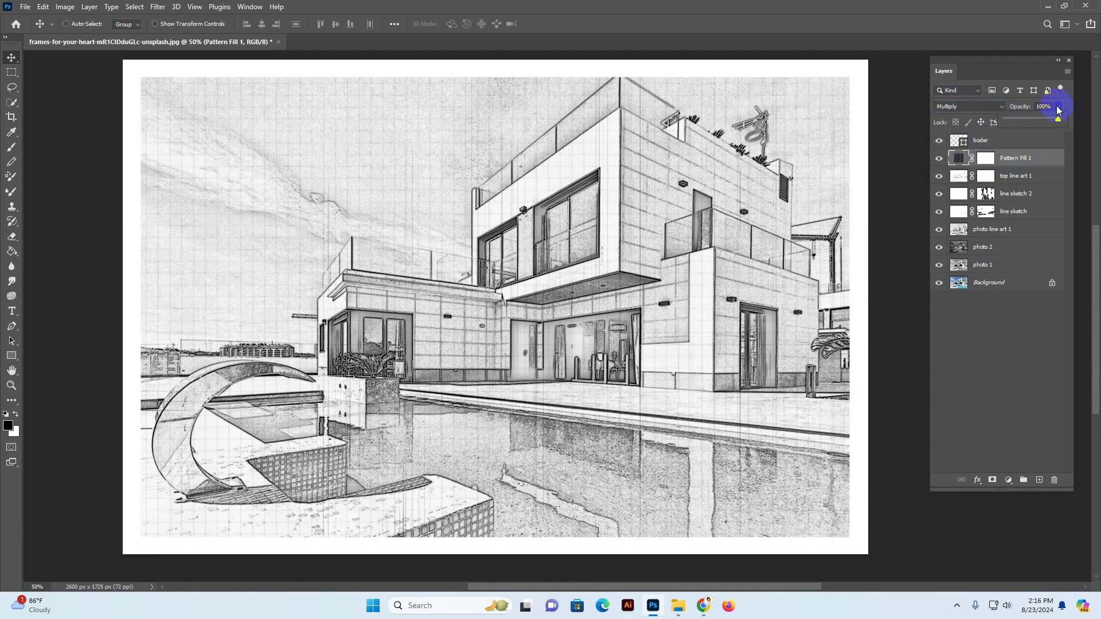
pyautogui.moveTo(1038, 121); pyautogui.dragTo(1074, 118)
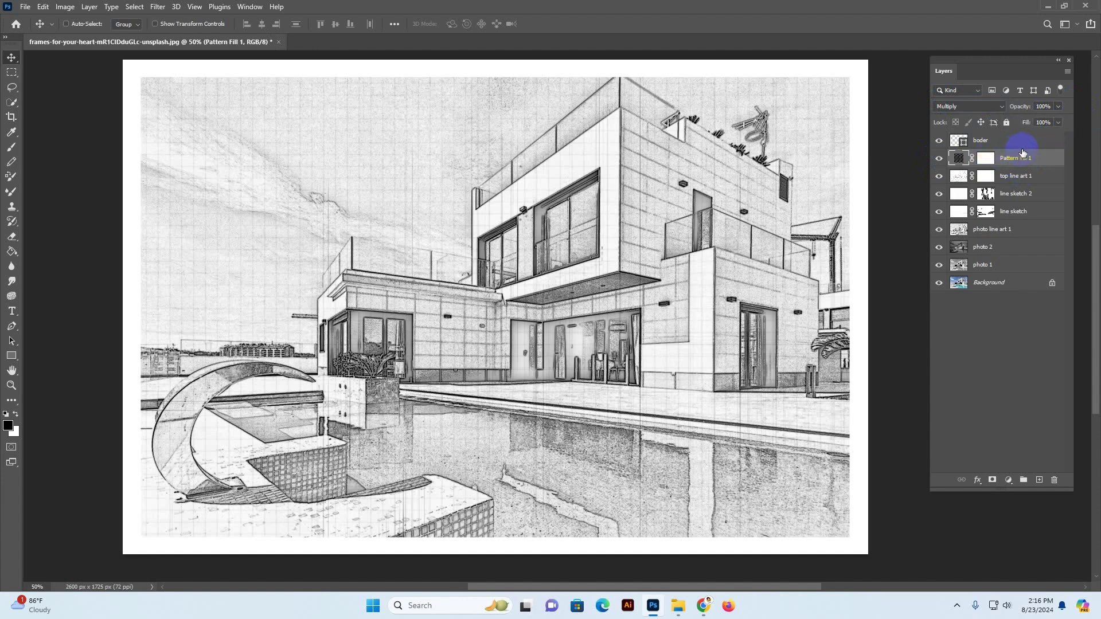
# - Add another Pattern fill layer above the boder layer using the white paper texture from the Patterns (Load me 1st) 26 group
pyautogui.click(1033, 144)
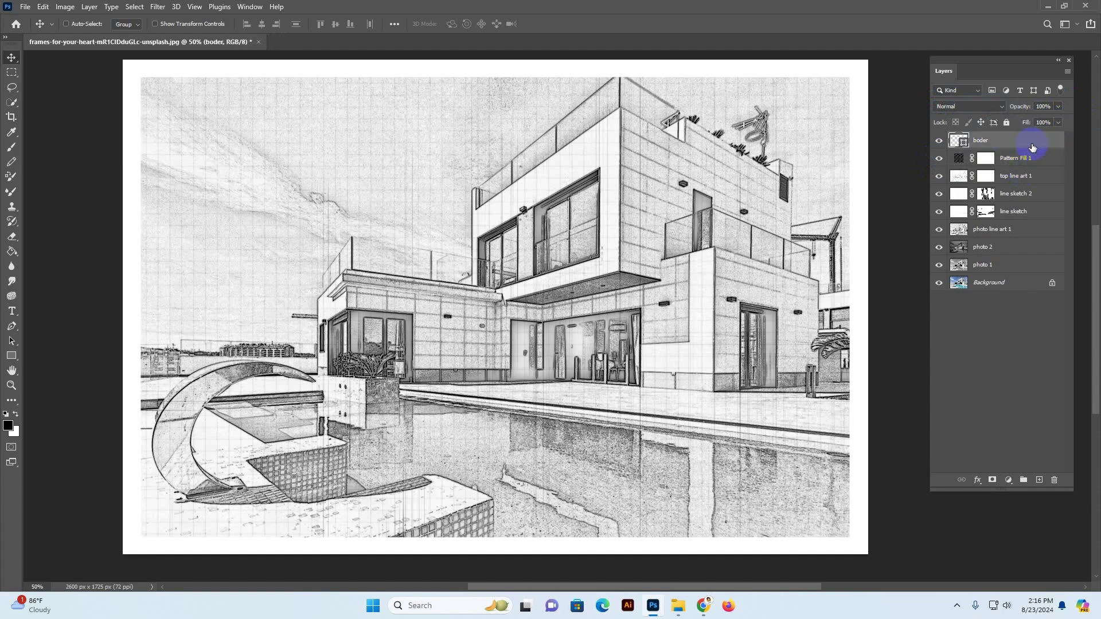
pyautogui.click(1010, 480)
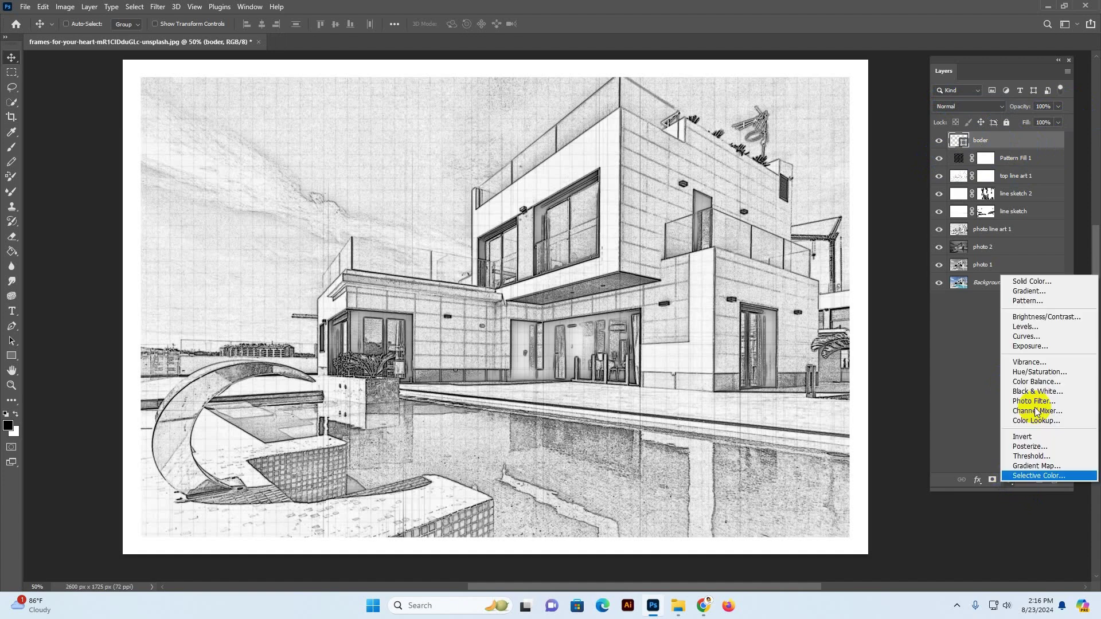
pyautogui.click(1027, 301)
pyautogui.click(670, 136)
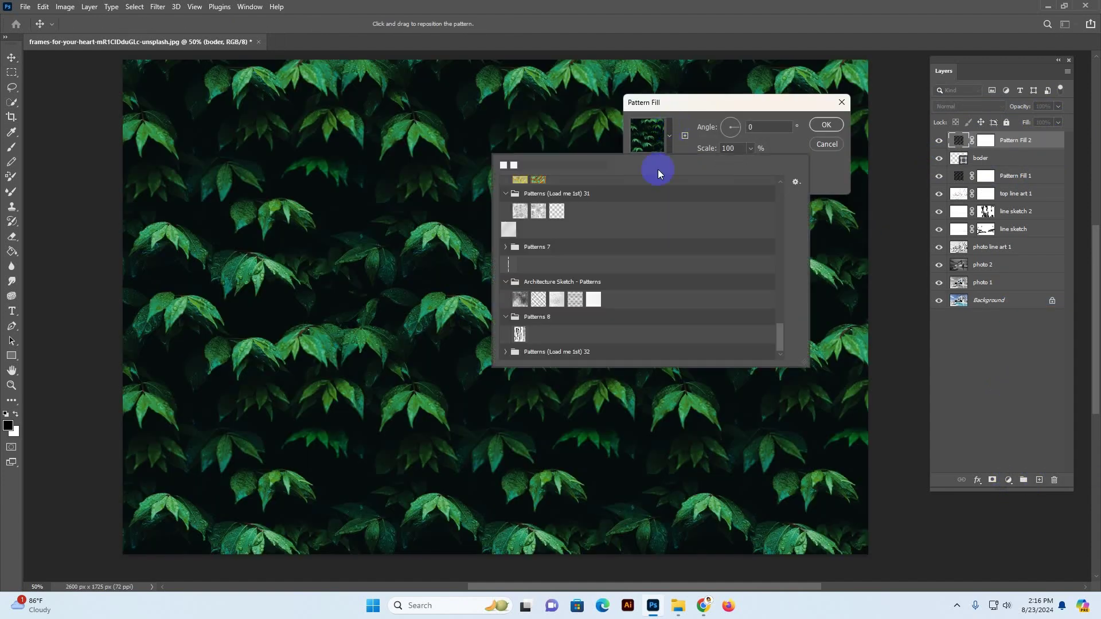
pyautogui.scroll(2, 536, 232)
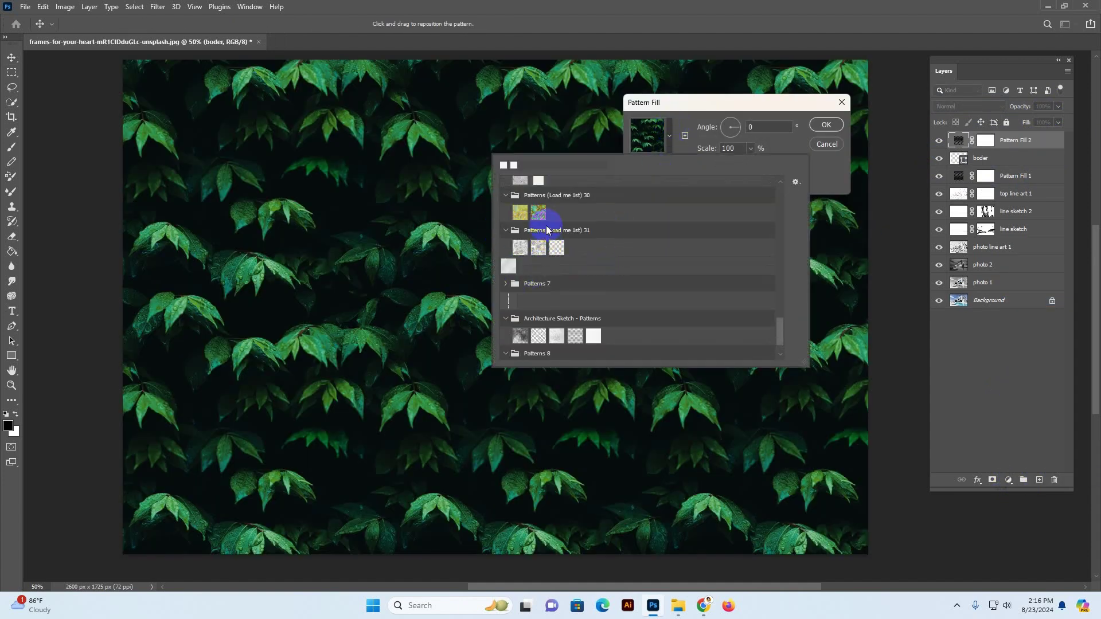
pyautogui.scroll(8, 542, 232)
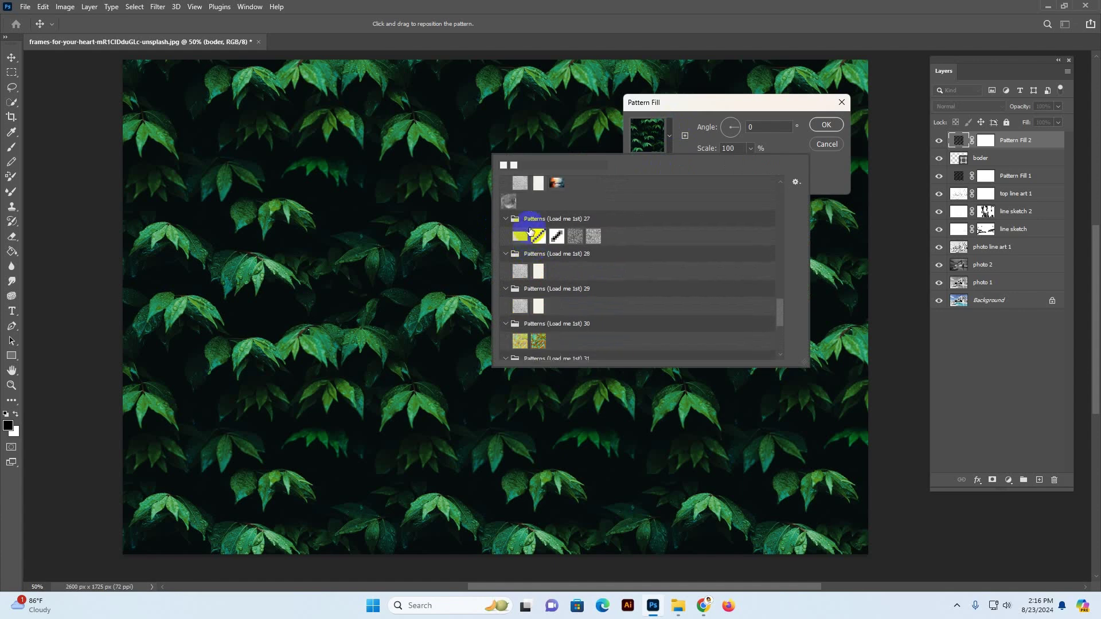
pyautogui.scroll(2, 529, 234)
pyautogui.click(557, 249)
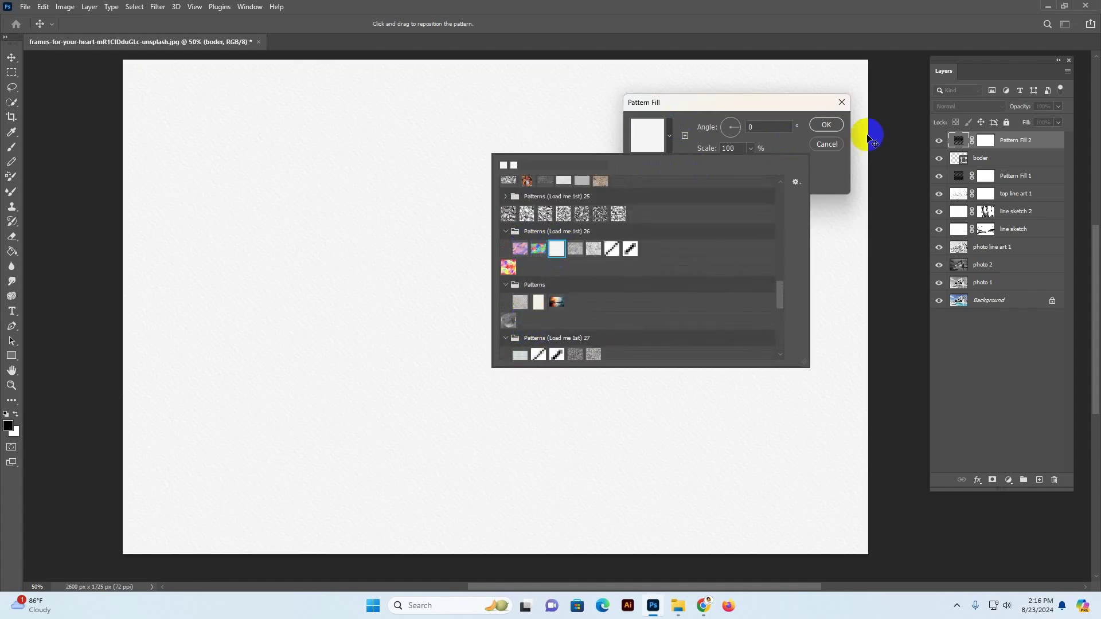
pyautogui.click(750, 147)
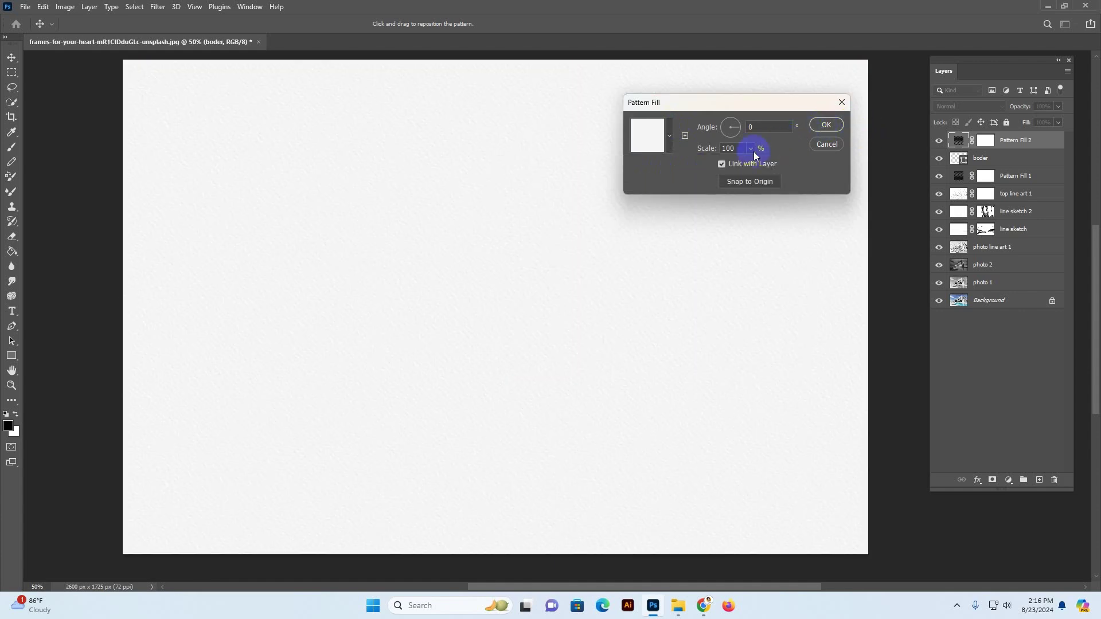
pyautogui.doubleClick(744, 145)
pyautogui.click(826, 125)
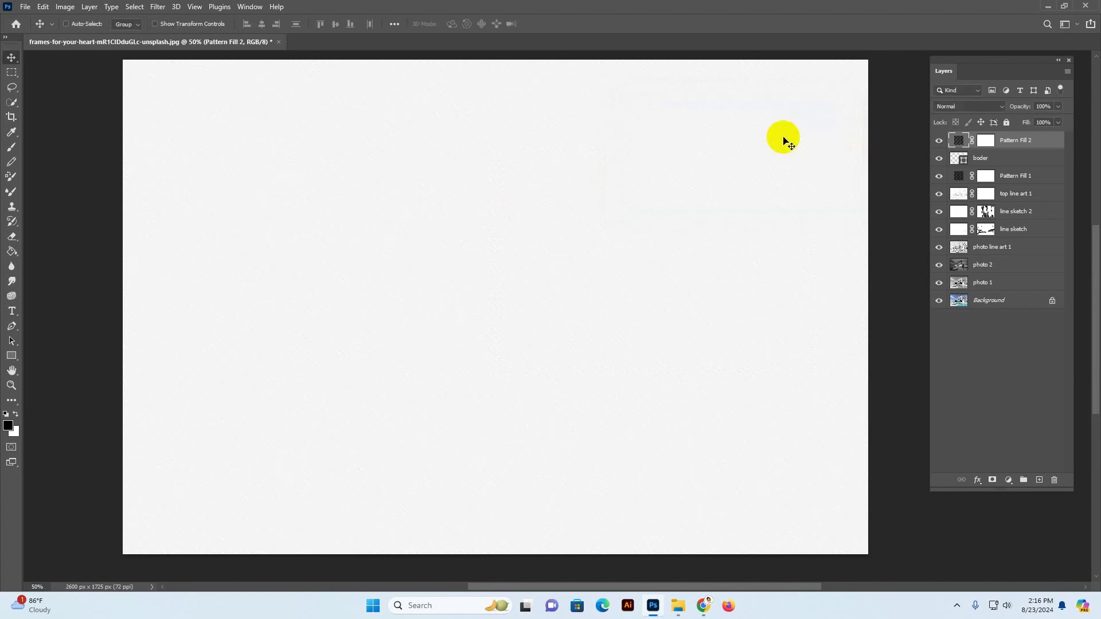
# - Set the paper texture layer's blend mode to Multiply and rename it as "Paper 1"
pyautogui.click(952, 108)
pyautogui.click(957, 151)
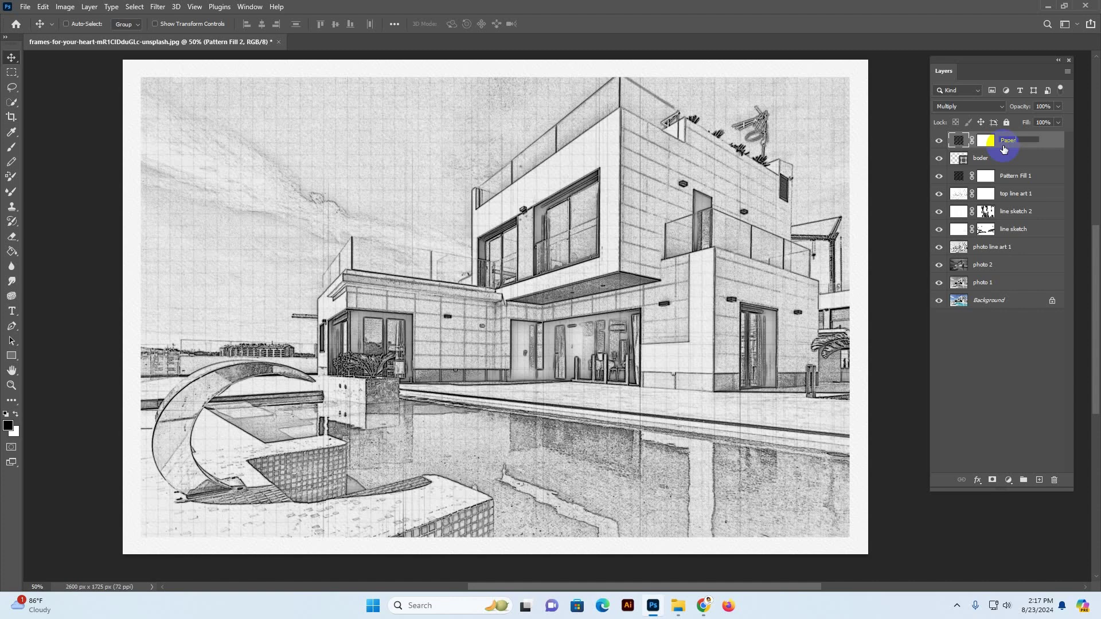
pyautogui.press('Return')
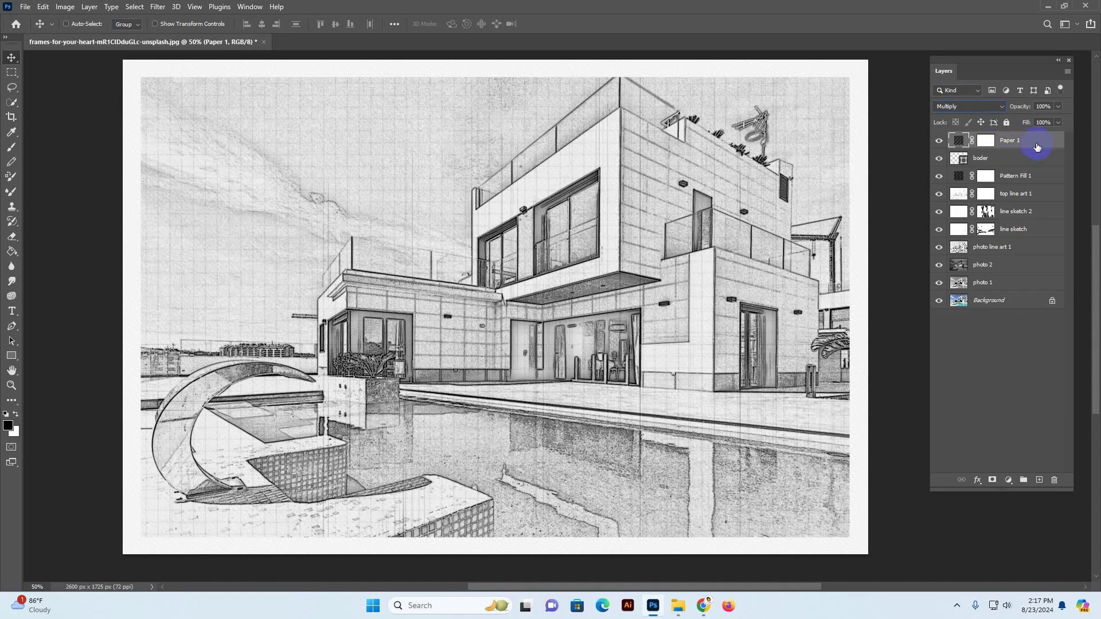
# - Duplicate the Paper 1 layer and rename the copy as "Paper 2"
pyautogui.rightClick(1028, 150)
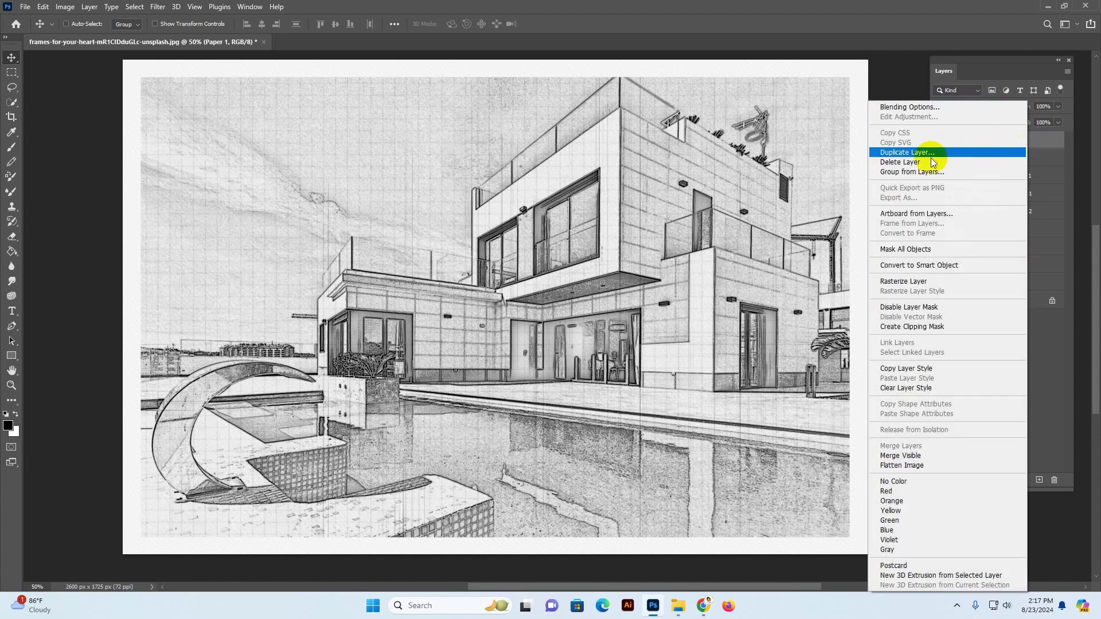
pyautogui.click(915, 151)
pyautogui.click(644, 167)
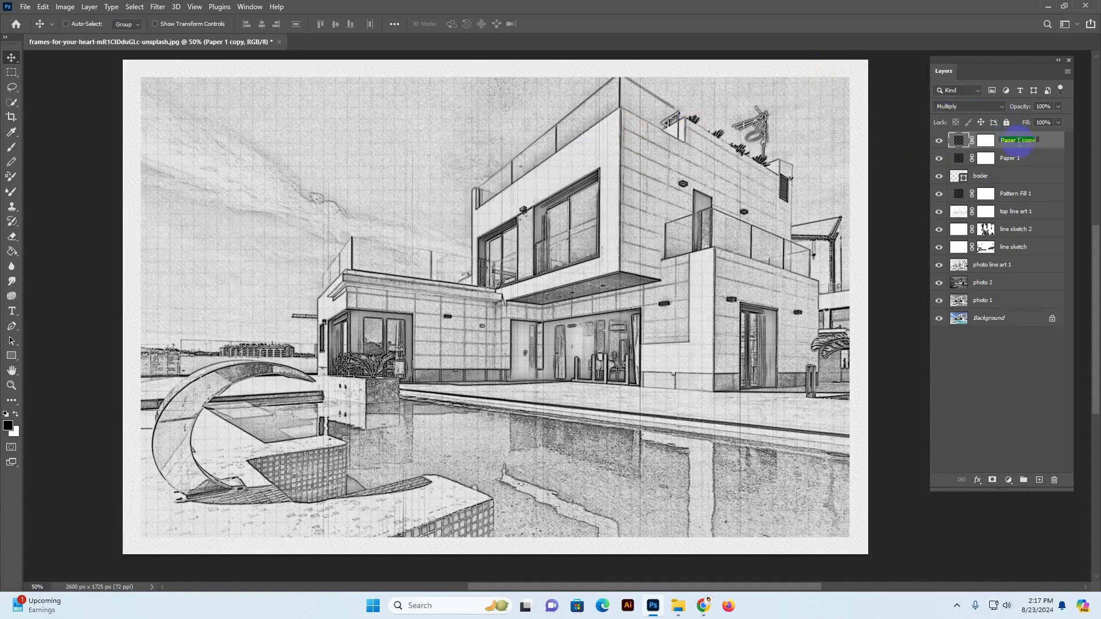
pyautogui.moveTo(1019, 141); pyautogui.dragTo(1086, 144)
pyautogui.write('2')
pyautogui.press('Return')
# - Group the Paper 1 and Paper 2 layers as "paper" and rename the Pattern Fill 1 layer as "gide"
pyautogui.keyDown('ctrl'); pyautogui.click(1032, 158); pyautogui.keyUp('ctrl')
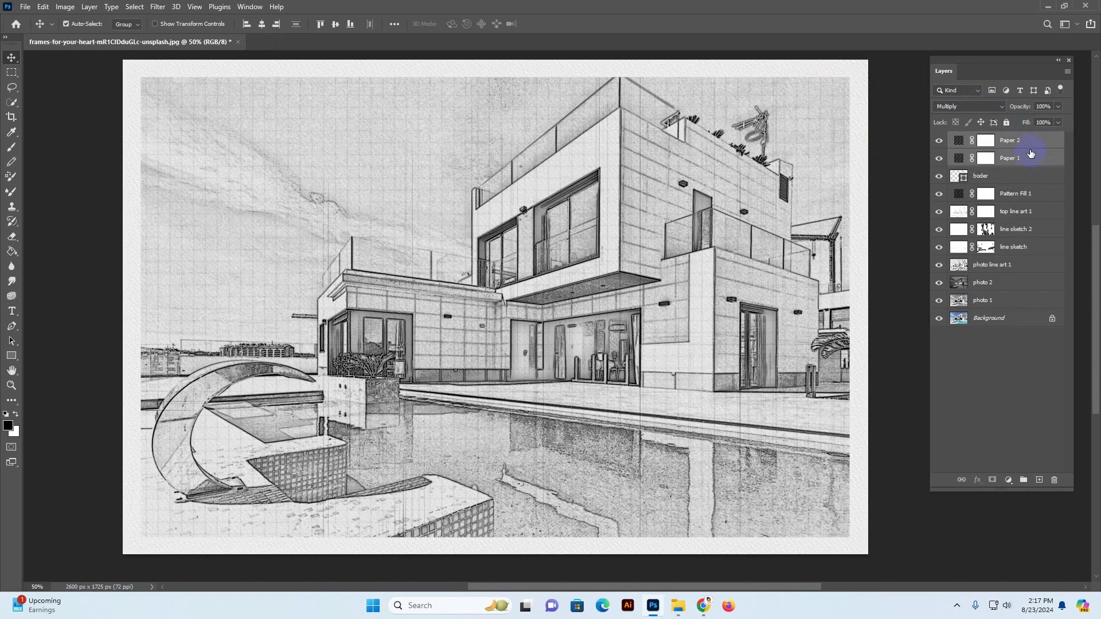
pyautogui.hotkey('ctrl', 'g')
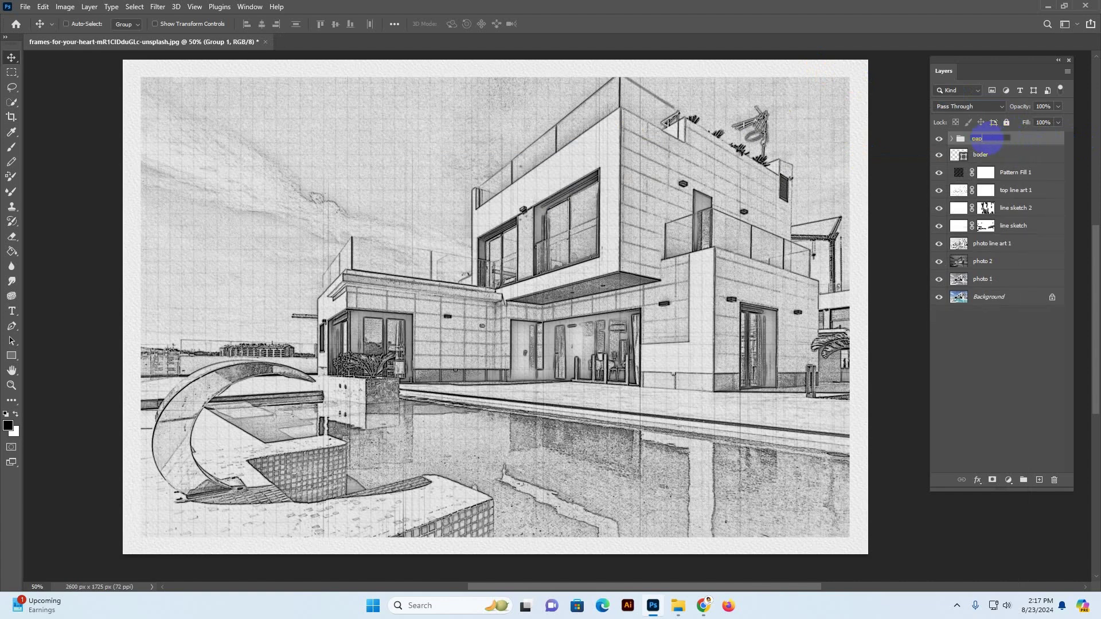
pyautogui.doubleClick(1016, 171)
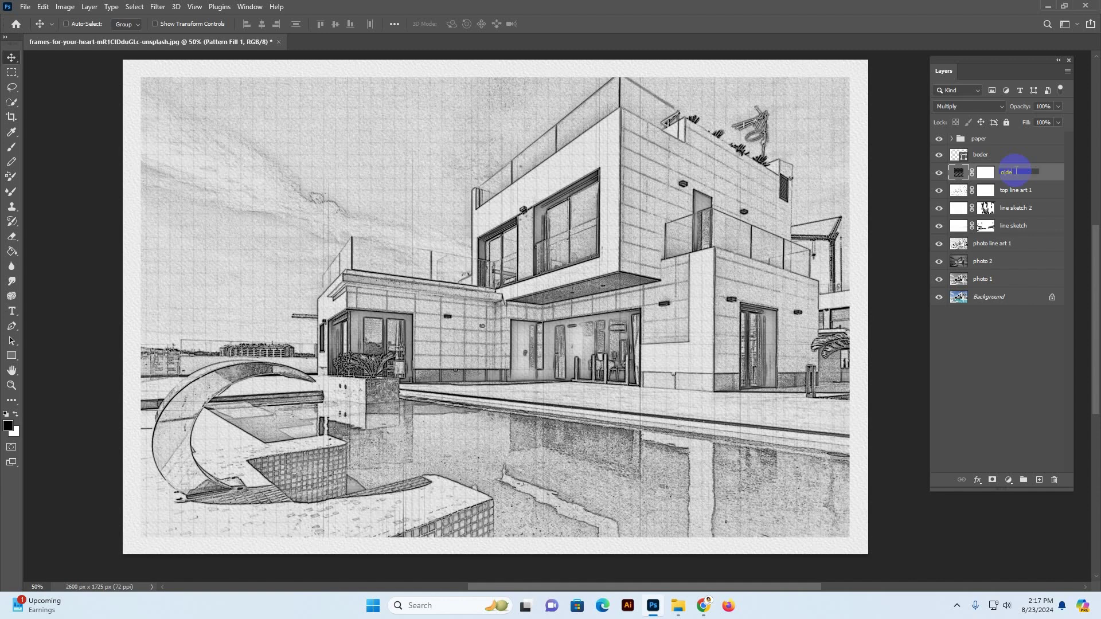
pyautogui.write('gide')
# - Add a Brightness/Contrast adjustment layer and move it directly below the gide layer
pyautogui.click(1010, 140)
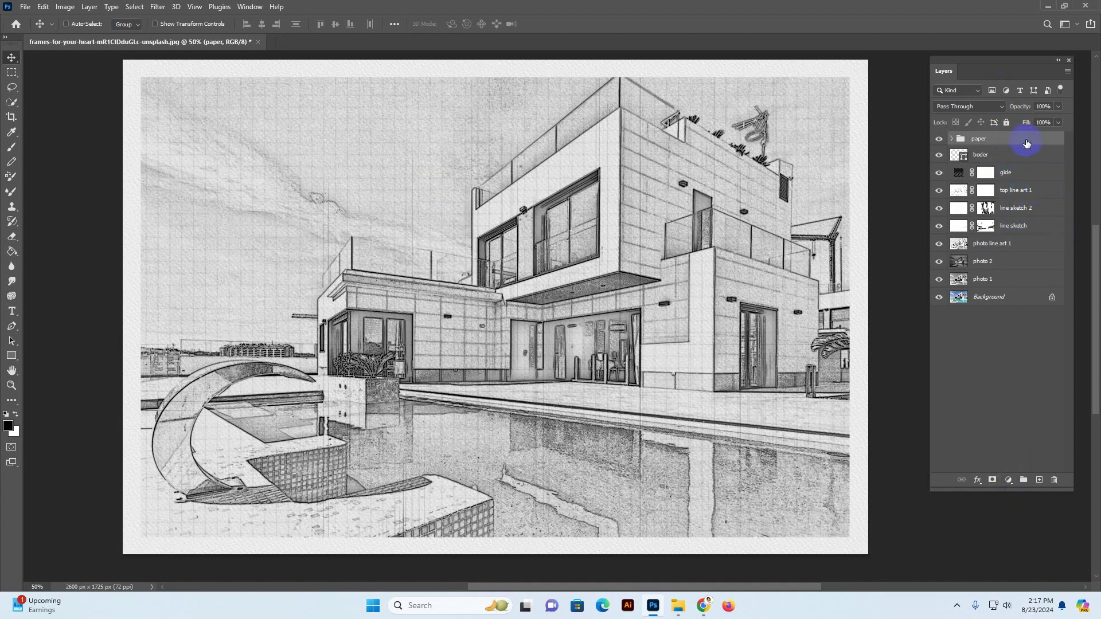
pyautogui.click(1009, 479)
pyautogui.click(1027, 315)
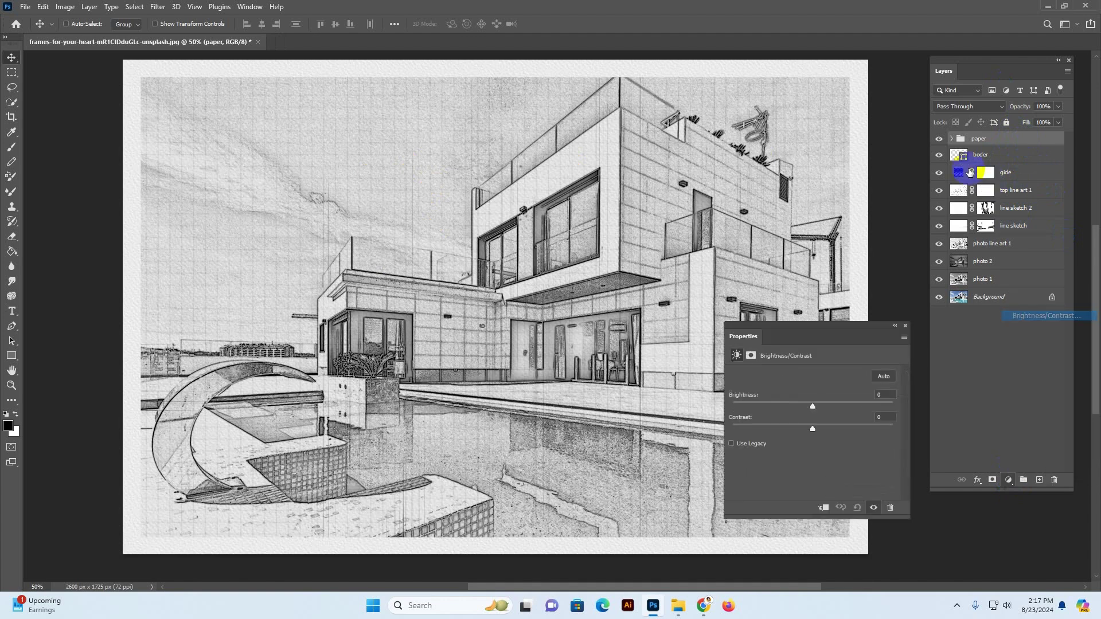
pyautogui.click(1032, 142)
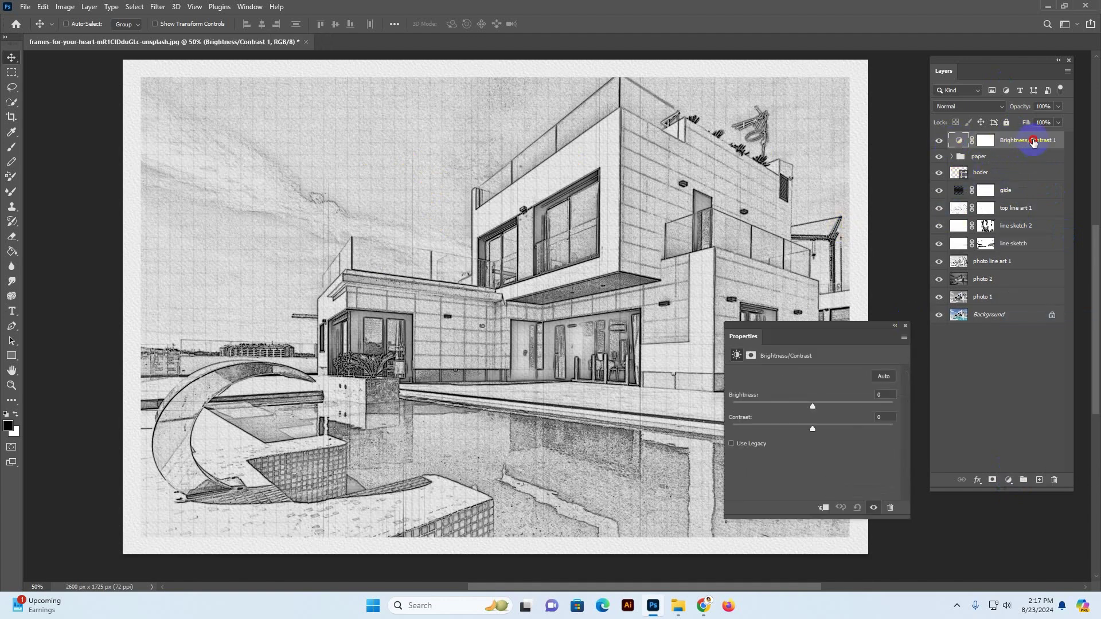
pyautogui.moveTo(1032, 142); pyautogui.dragTo(1021, 199)
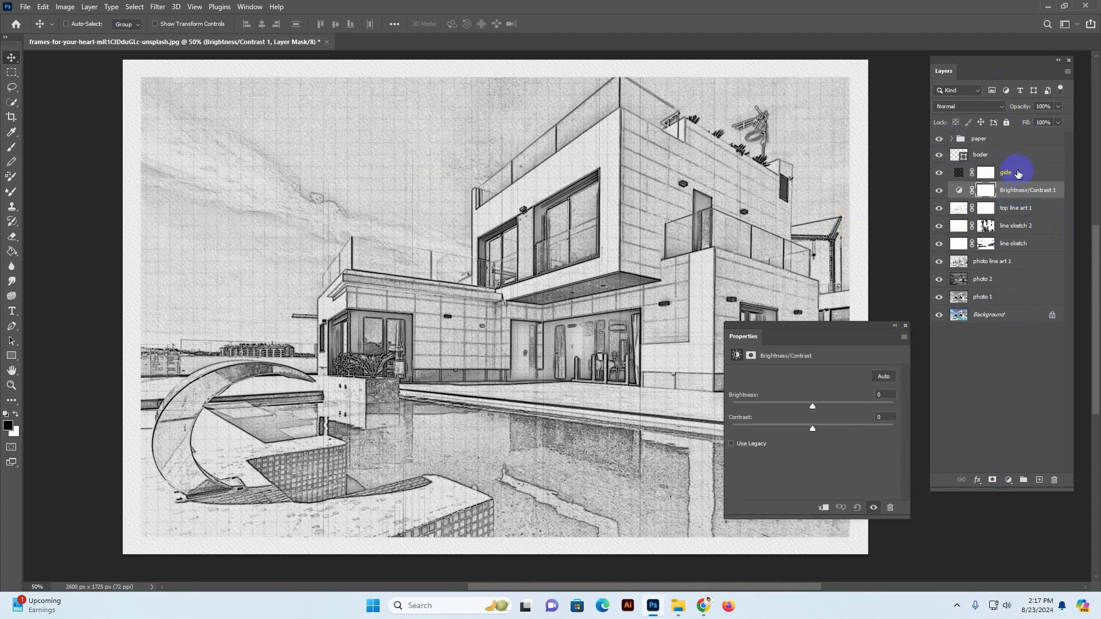
# - Set the Brightness/Contrast 1 adjustment to a brightness of about 28 and a contrast of 18
pyautogui.click(959, 190)
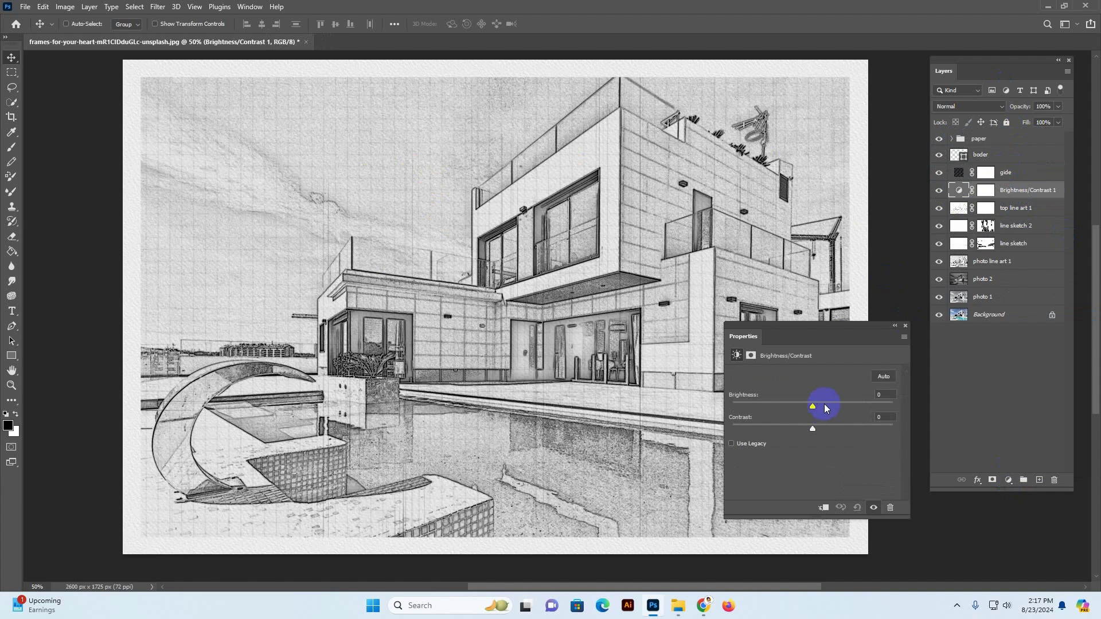
pyautogui.moveTo(826, 407); pyautogui.dragTo(848, 406)
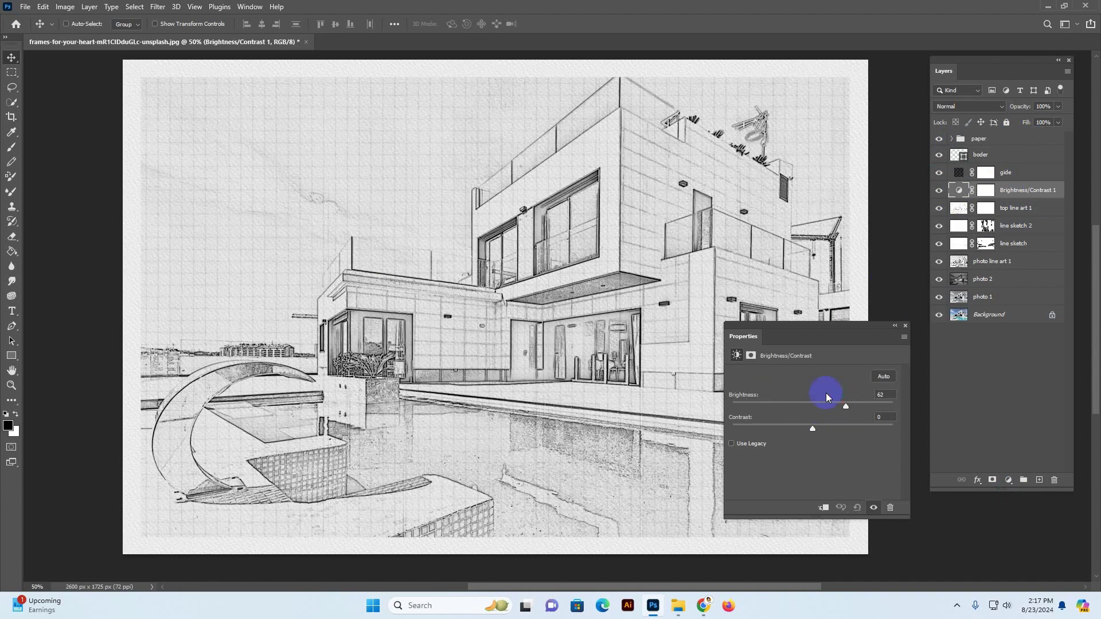
pyautogui.moveTo(798, 331); pyautogui.dragTo(896, 339)
pyautogui.moveTo(937, 438)
pyautogui.mouseDown()
pyautogui.moveTo(998, 430)
pyautogui.moveTo(794, 423)
pyautogui.moveTo(937, 414)
pyautogui.moveTo(924, 414)
pyautogui.mouseUp()
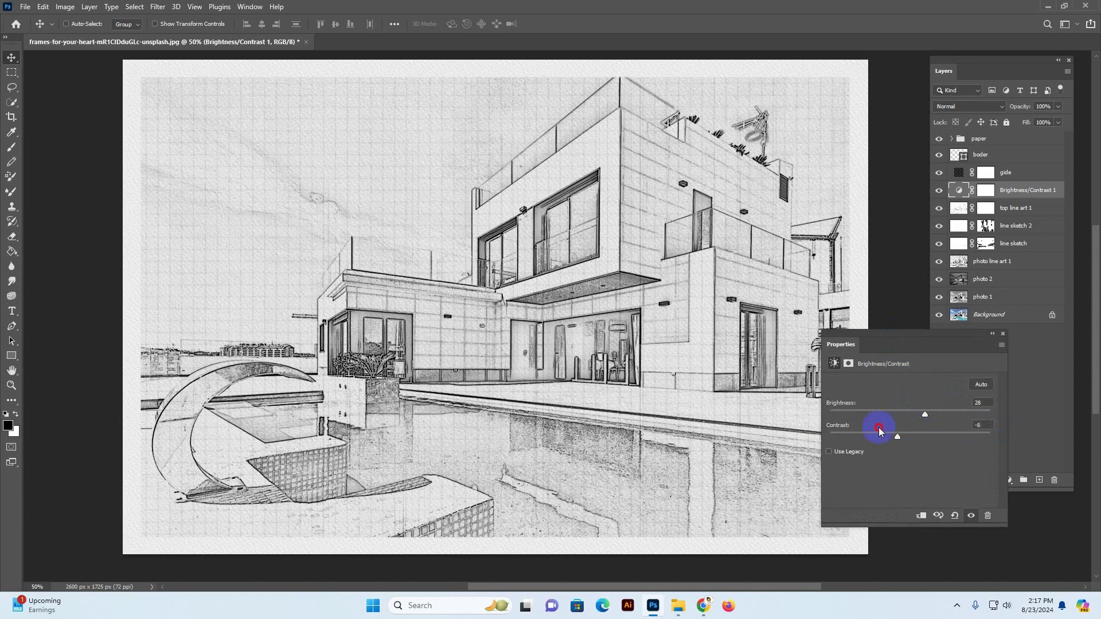
pyautogui.moveTo(925, 435); pyautogui.dragTo(923, 433)
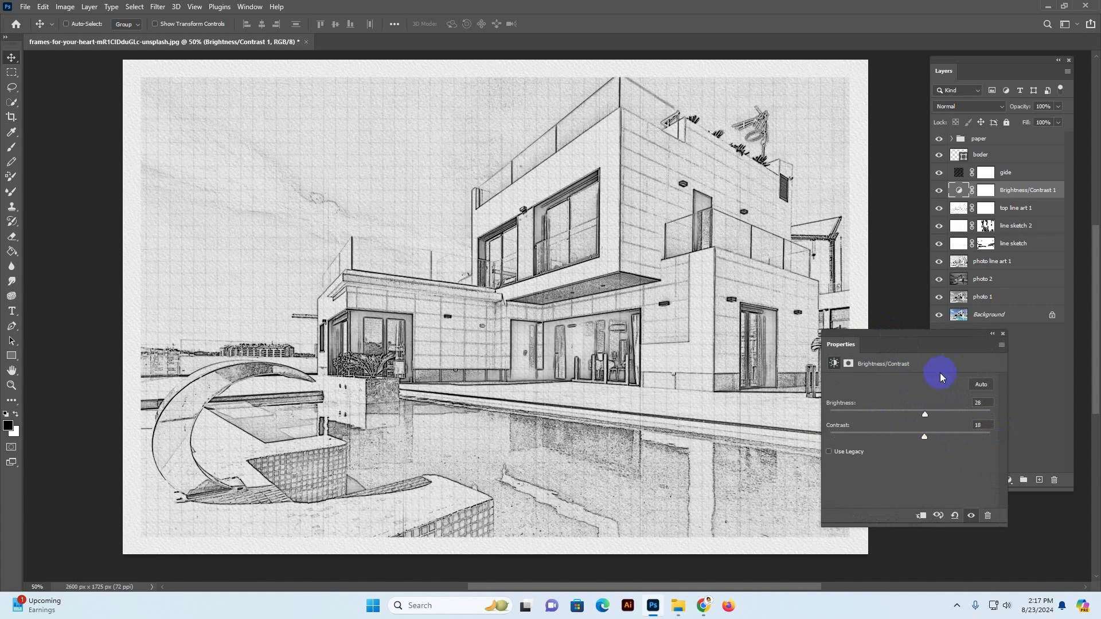
pyautogui.click(1003, 334)
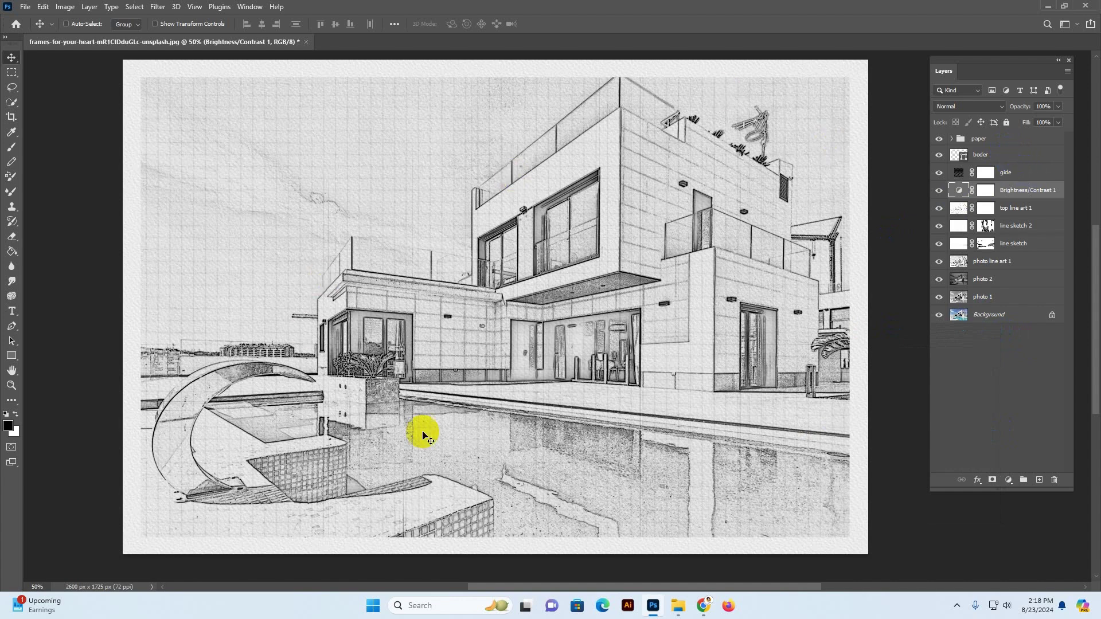
# - Add a pink (#fdaaaa) Solid Color fill layer above the paper group and set its blend mode to Multiply
pyautogui.click(1005, 136)
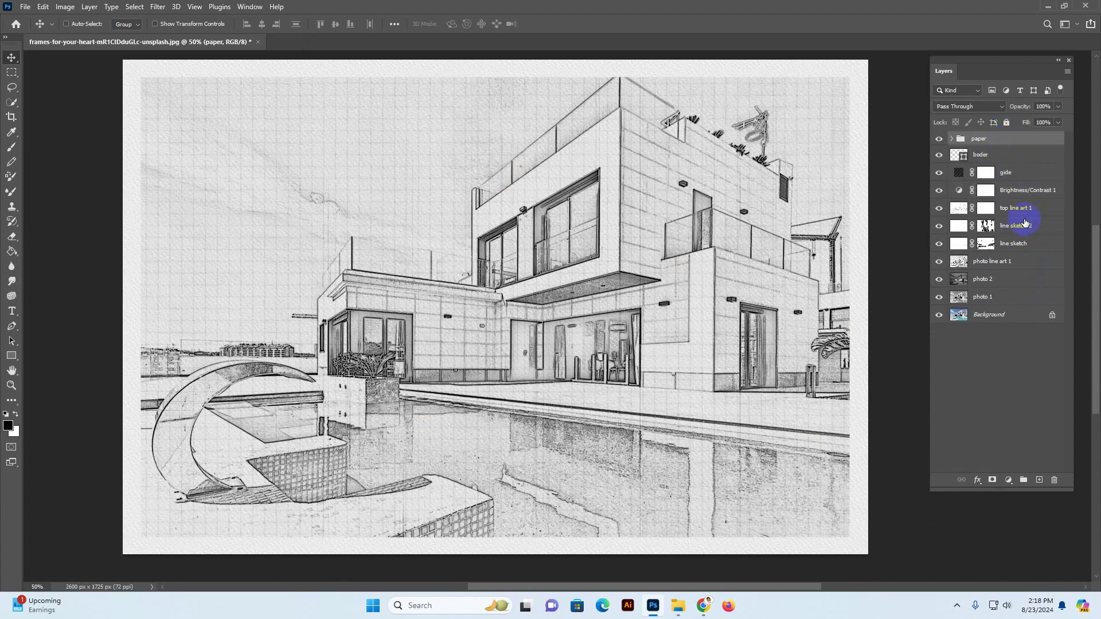
pyautogui.click(1009, 480)
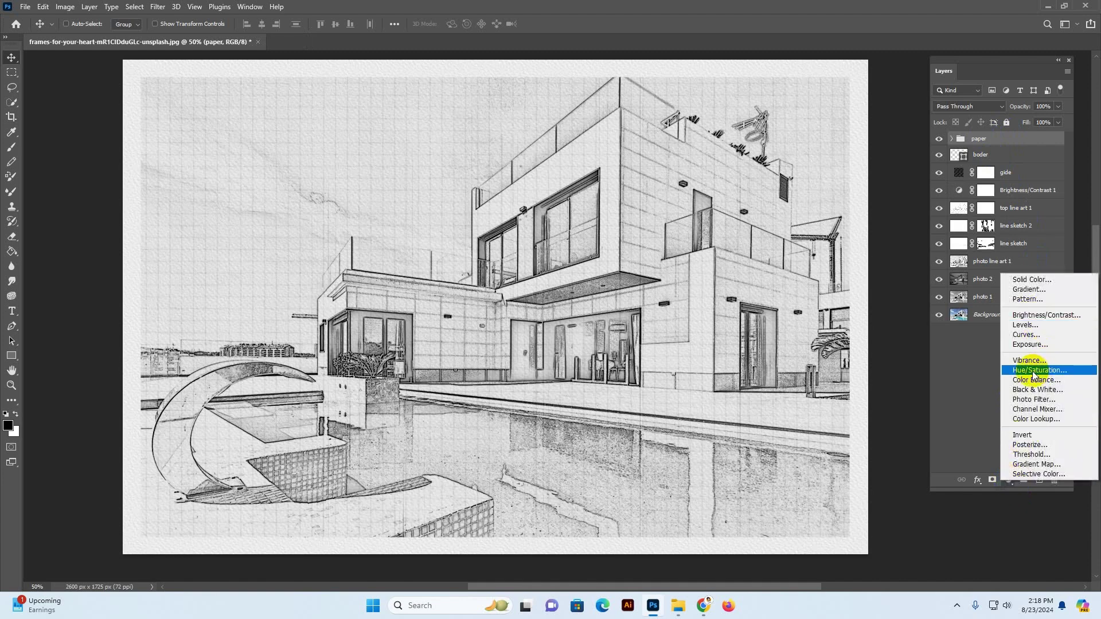
pyautogui.click(1029, 279)
pyautogui.click(781, 285)
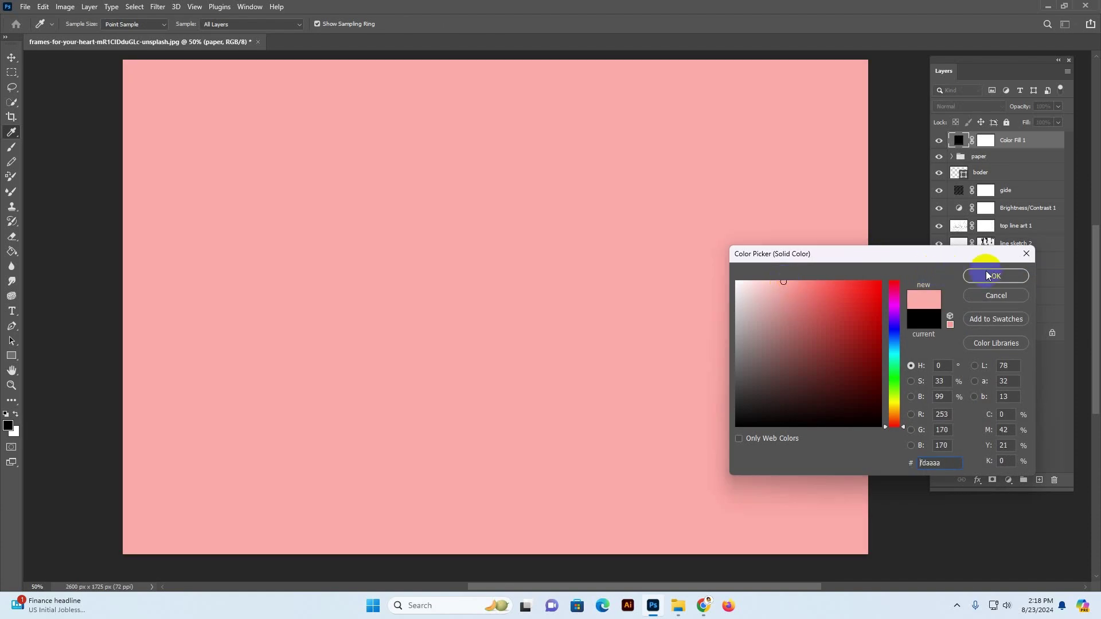
pyautogui.click(996, 276)
pyautogui.click(974, 107)
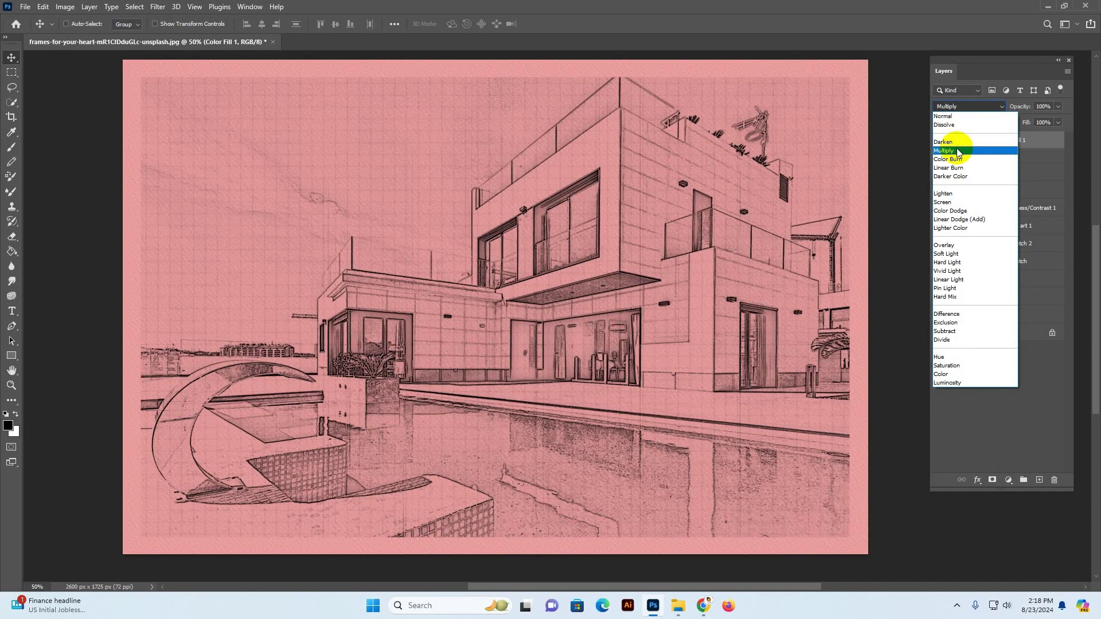
pyautogui.click(958, 151)
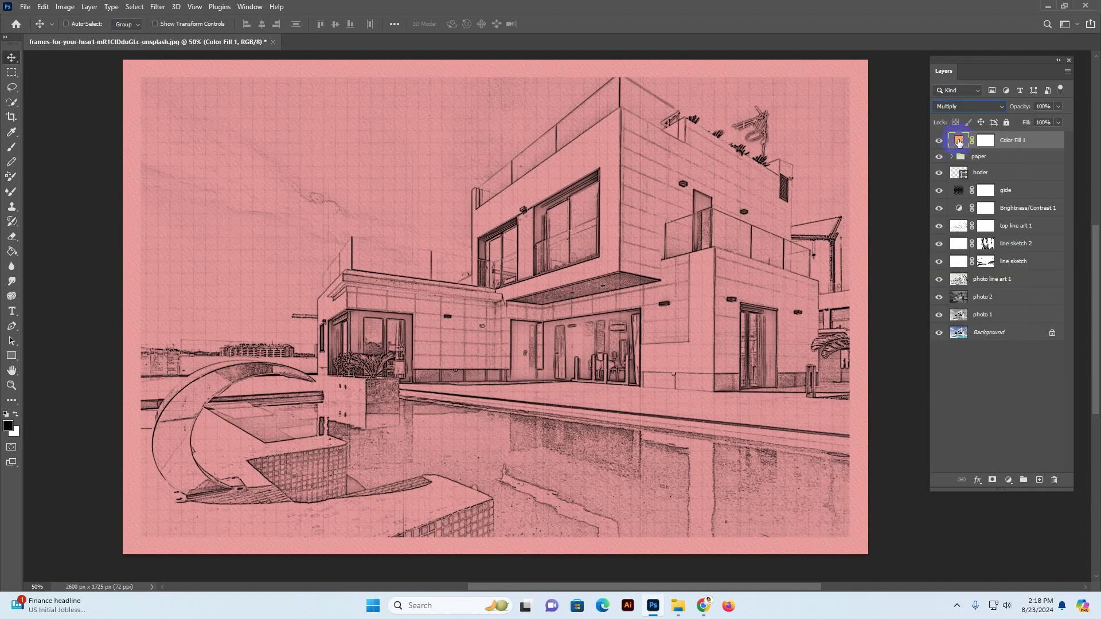
# - Change the Color Fill 1 layer to pure blue (#0000ff) and set its blend mode to Screen
pyautogui.doubleClick(958, 141)
pyautogui.click(750, 285)
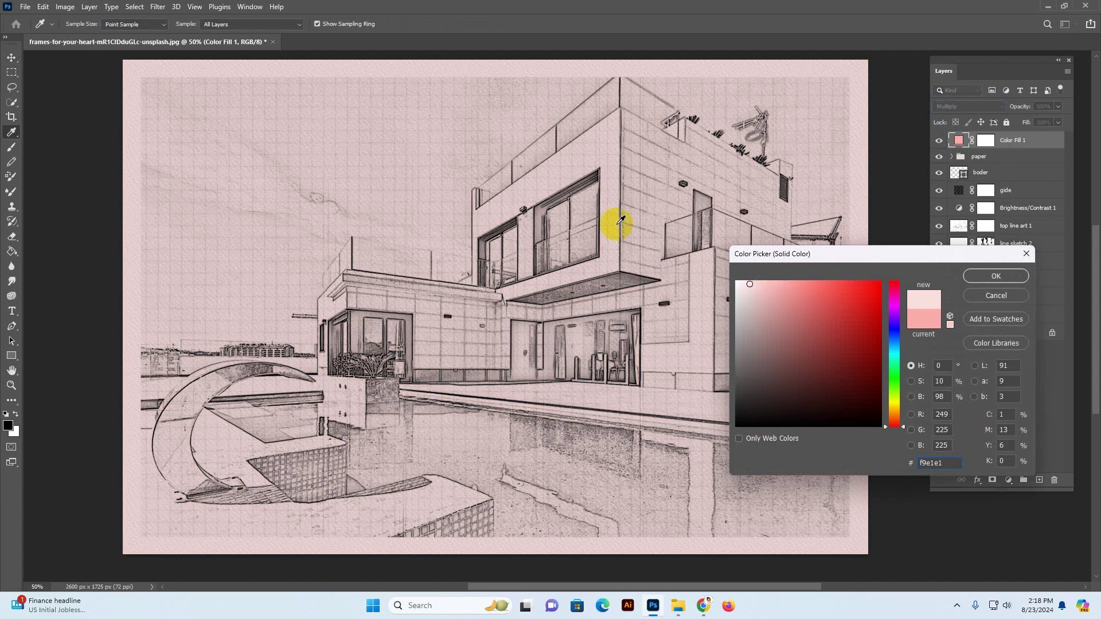
pyautogui.moveTo(893, 356); pyautogui.dragTo(898, 335)
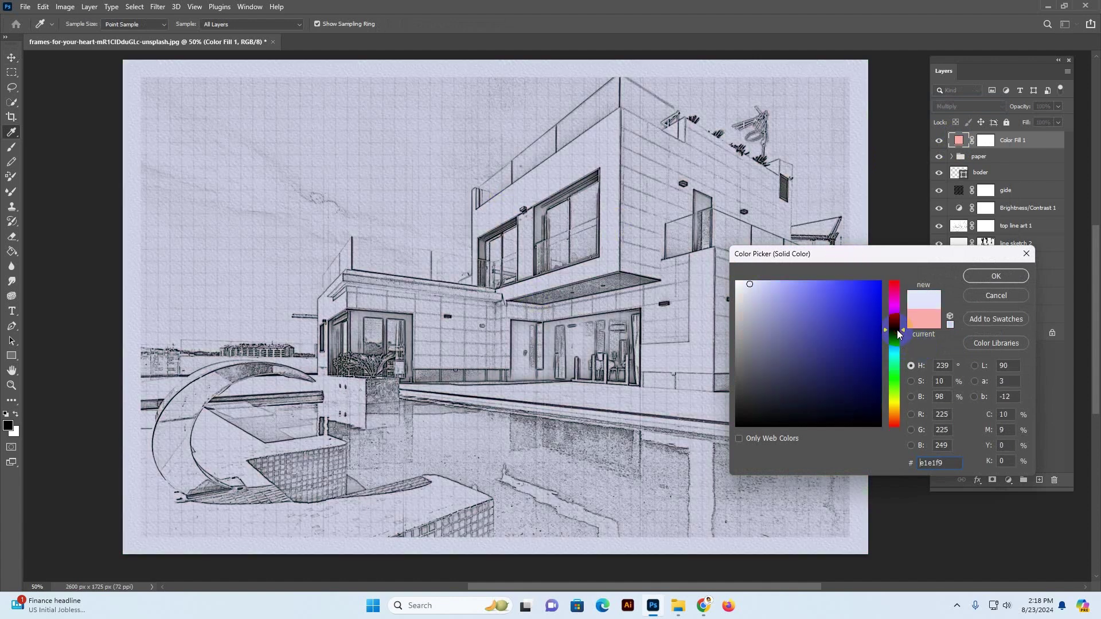
pyautogui.click(881, 282)
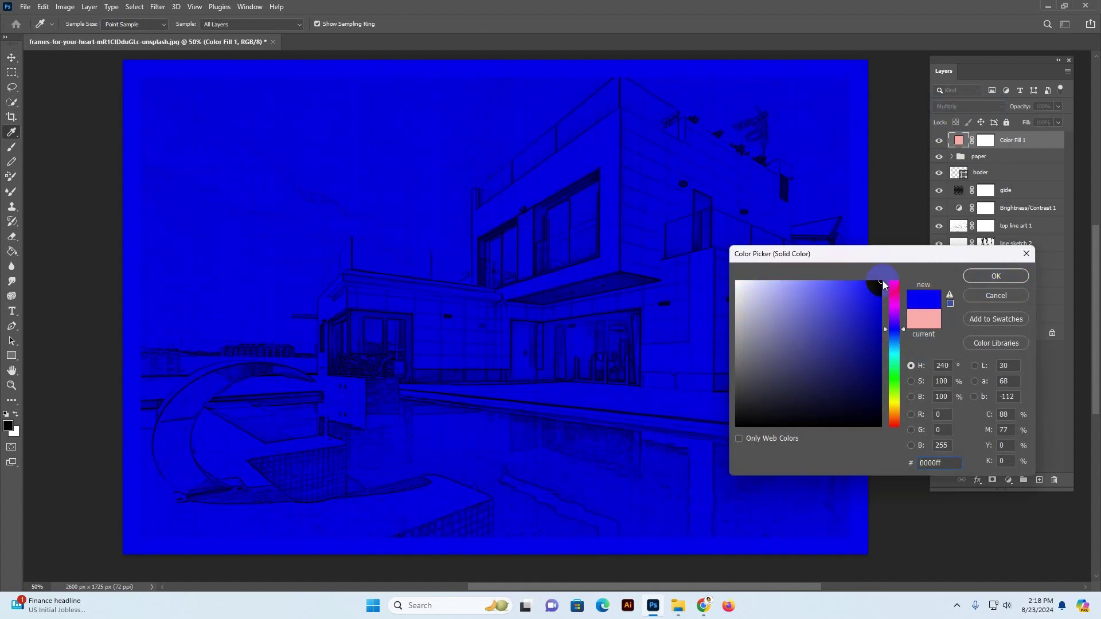
pyautogui.click(1002, 275)
pyautogui.press('v')
pyautogui.click(958, 107)
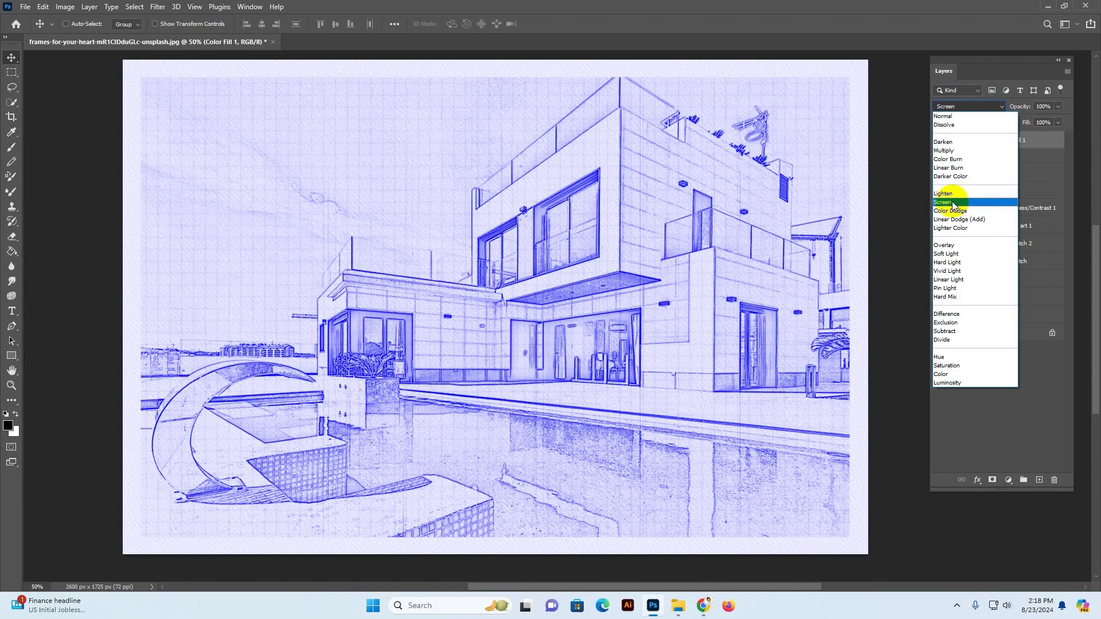
pyautogui.click(952, 202)
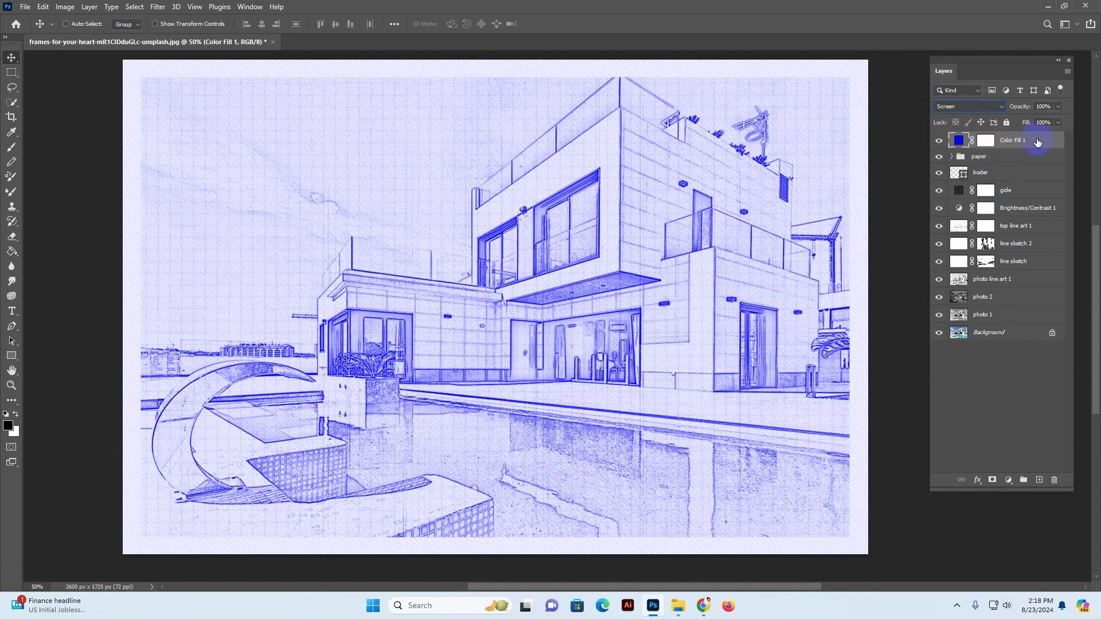
# - Darken the Color Fill 1 layer's color to a deep navy blue
pyautogui.doubleClick(959, 141)
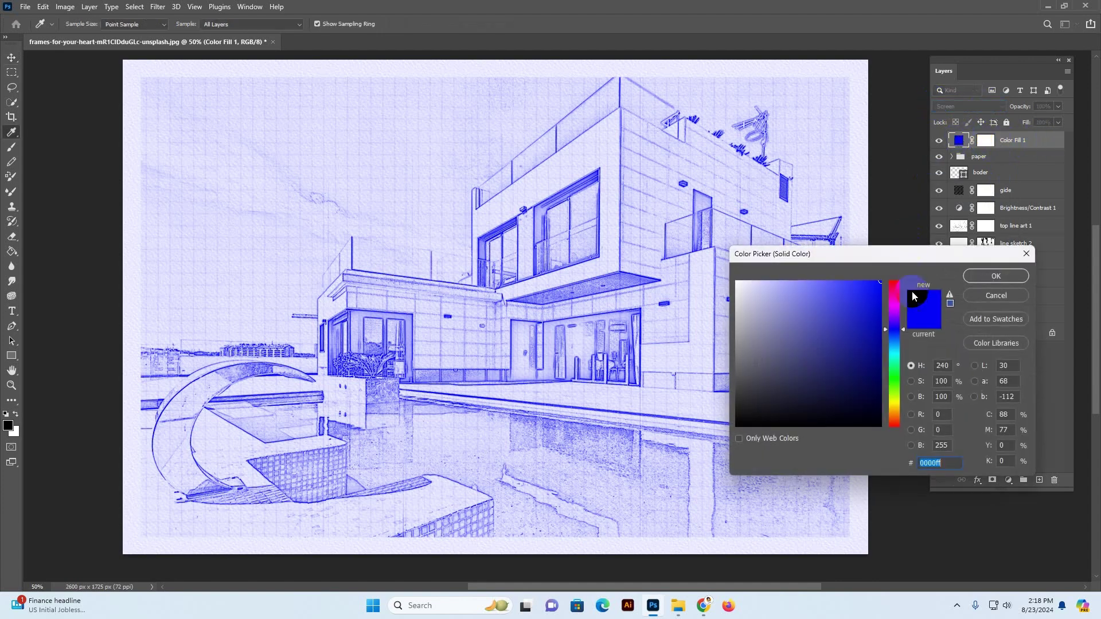
pyautogui.click(895, 342)
pyautogui.moveTo(897, 343); pyautogui.dragTo(876, 353)
pyautogui.click(1005, 278)
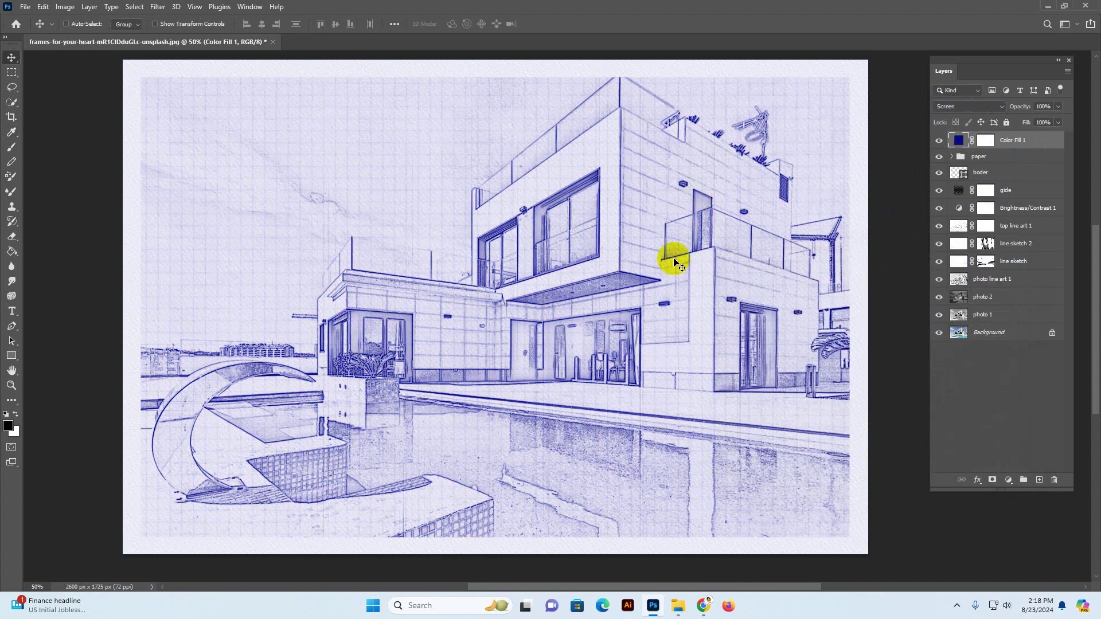
# - Compare the sketch with the color fill hidden and shown, and rename the fill layer as "color replace"
pyautogui.click(940, 141)
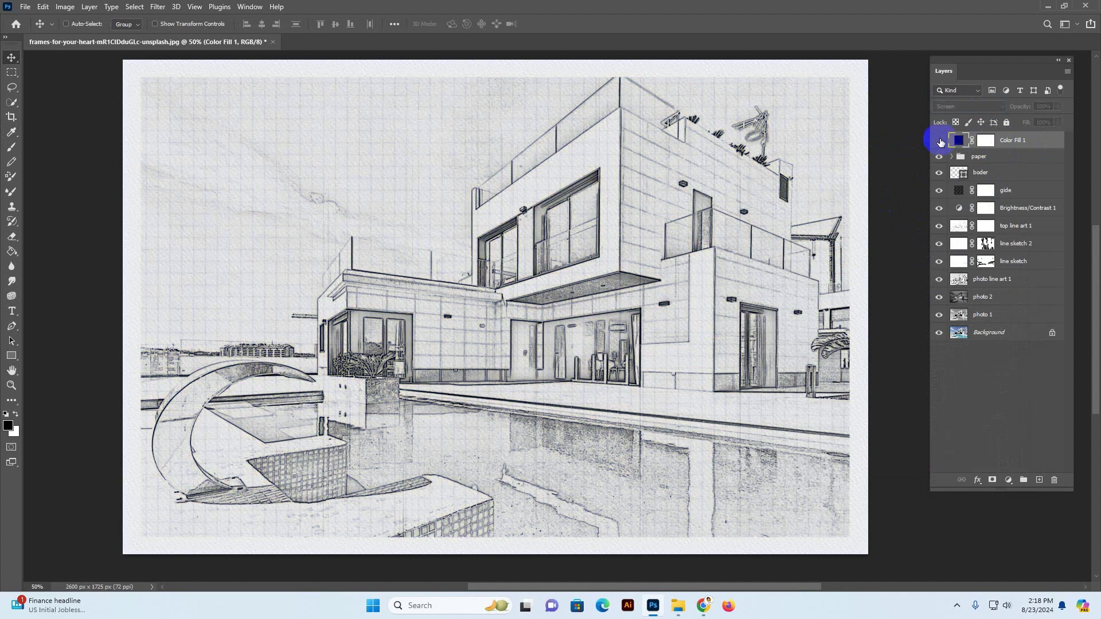
pyautogui.click(939, 141)
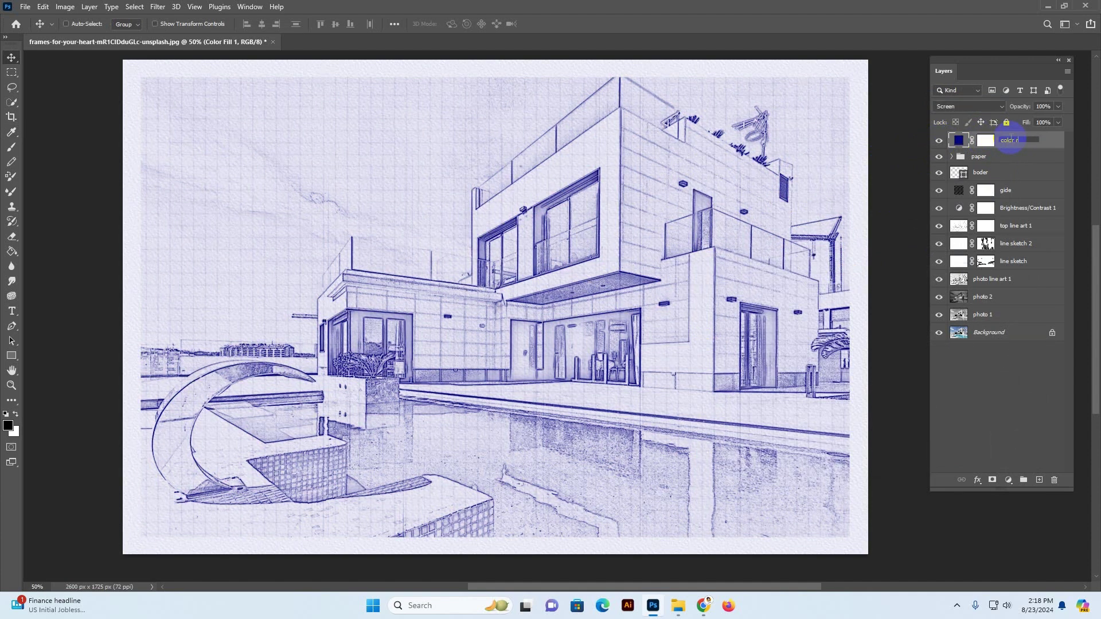
pyautogui.press('Return')
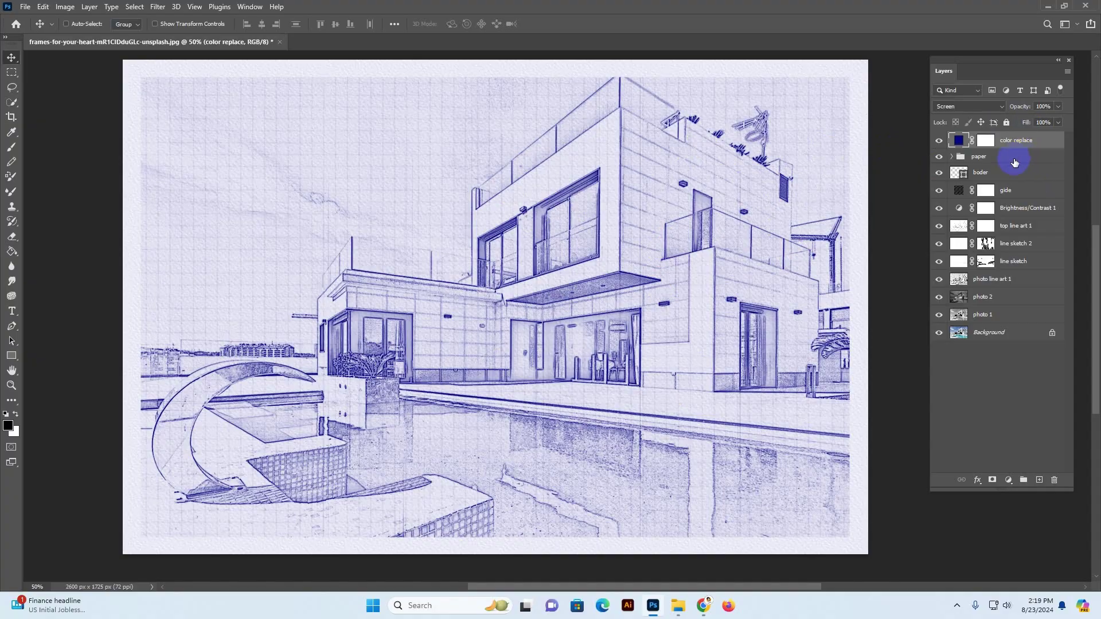
# - Switch to the browser and look over the photoshopaction.net homepage and its item categories
pyautogui.hotkey('alt', 'Tab')
pyautogui.scroll(3, 934, 361)
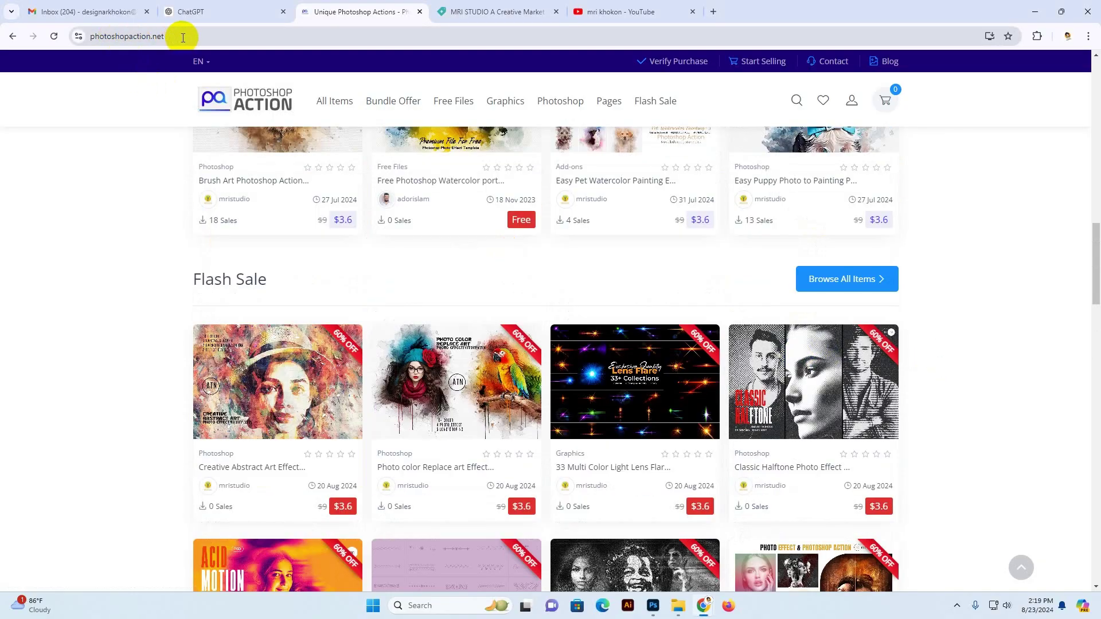
pyautogui.scroll(10, 146, 239)
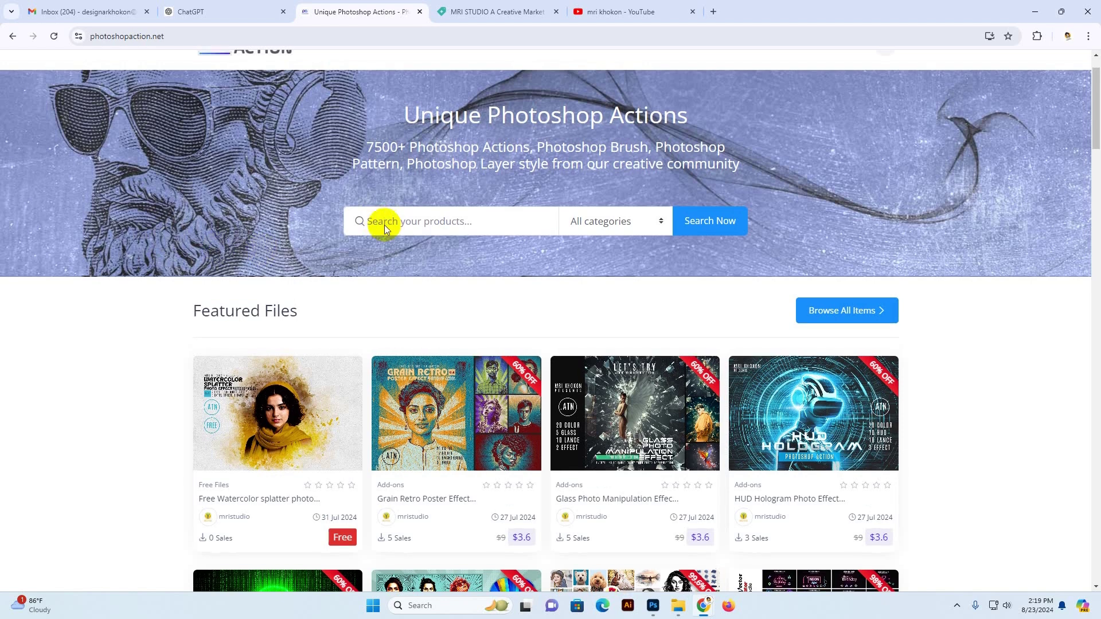
pyautogui.scroll(2, 384, 225)
pyautogui.moveTo(442, 108)
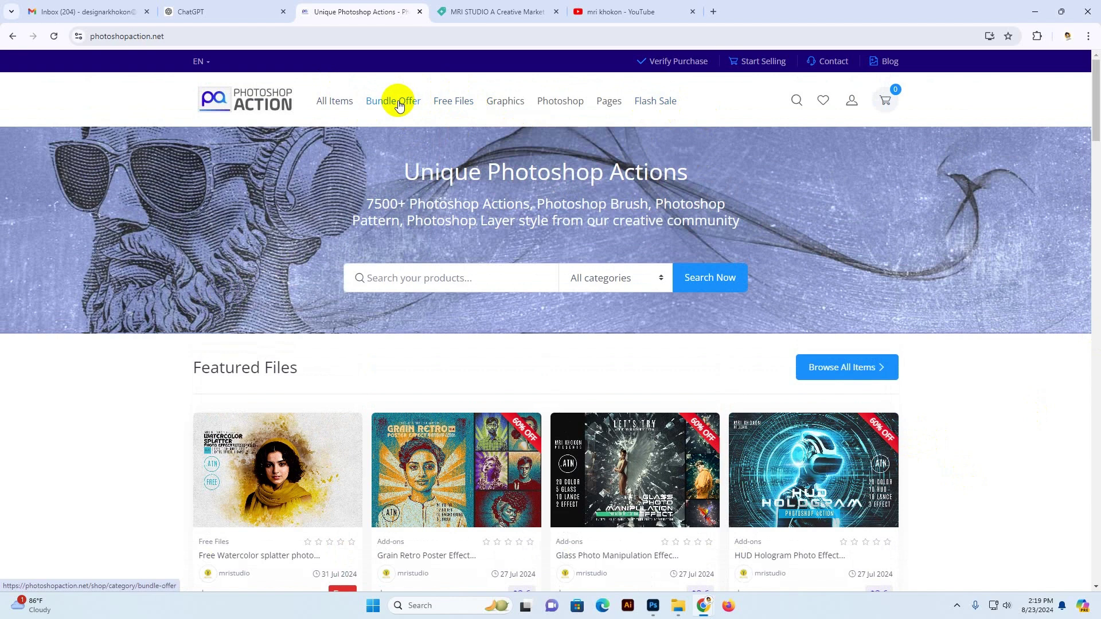
pyautogui.moveTo(562, 103)
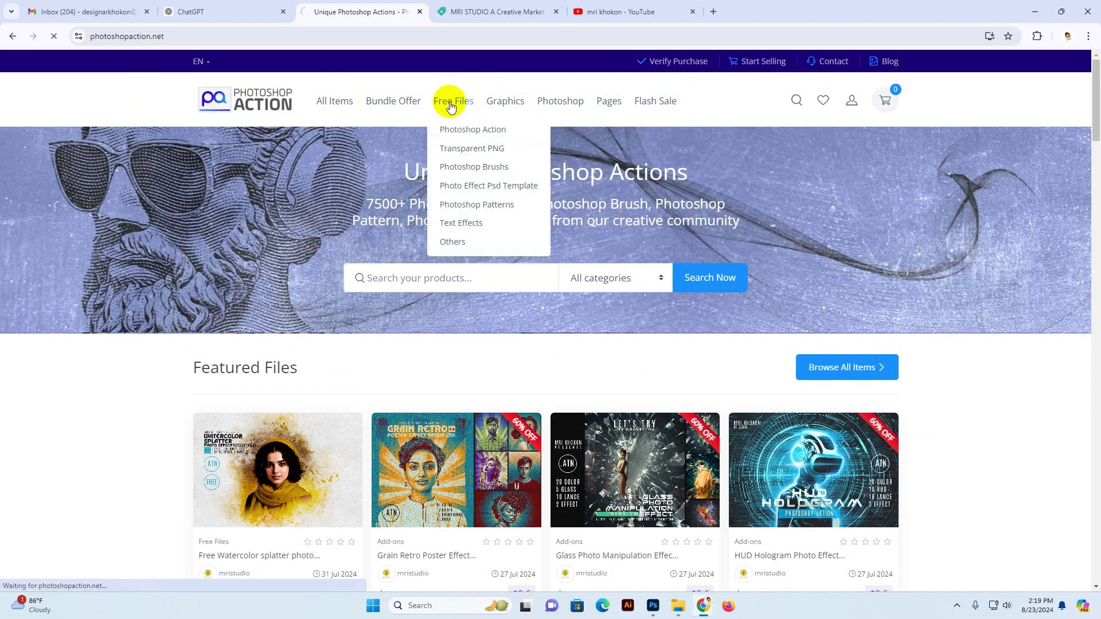
# - Look through the products in the MRI STUDIO shop on Creative Market
pyautogui.click(506, 12)
pyautogui.scroll(3, 344, 157)
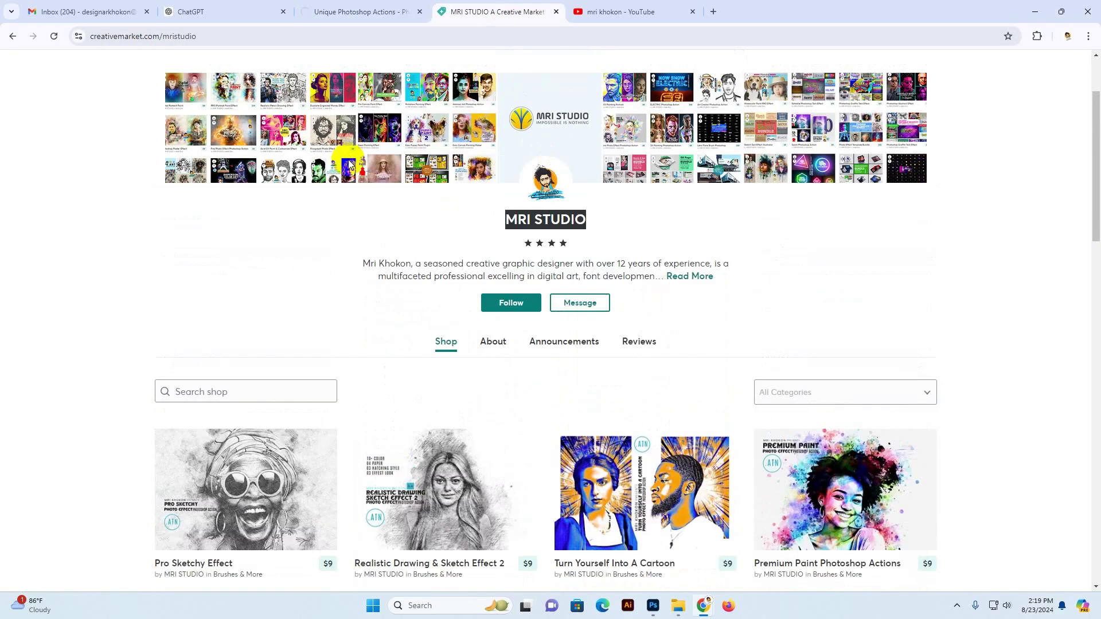
pyautogui.scroll(2, 350, 165)
pyautogui.click(587, 348)
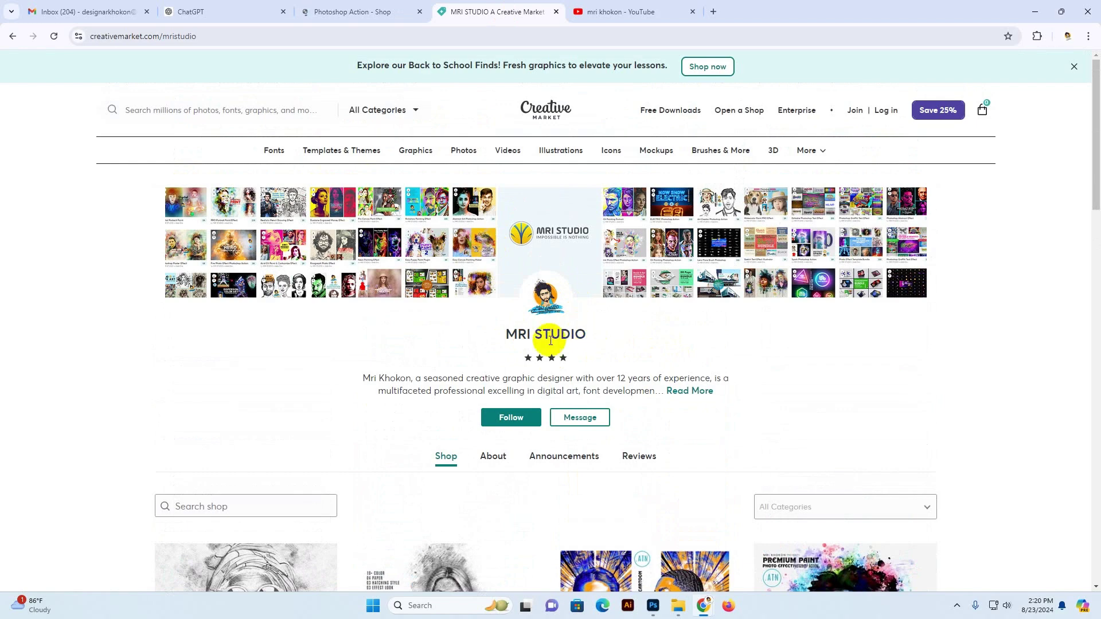
pyautogui.scroll(-5, 635, 342)
pyautogui.scroll(-6, 713, 429)
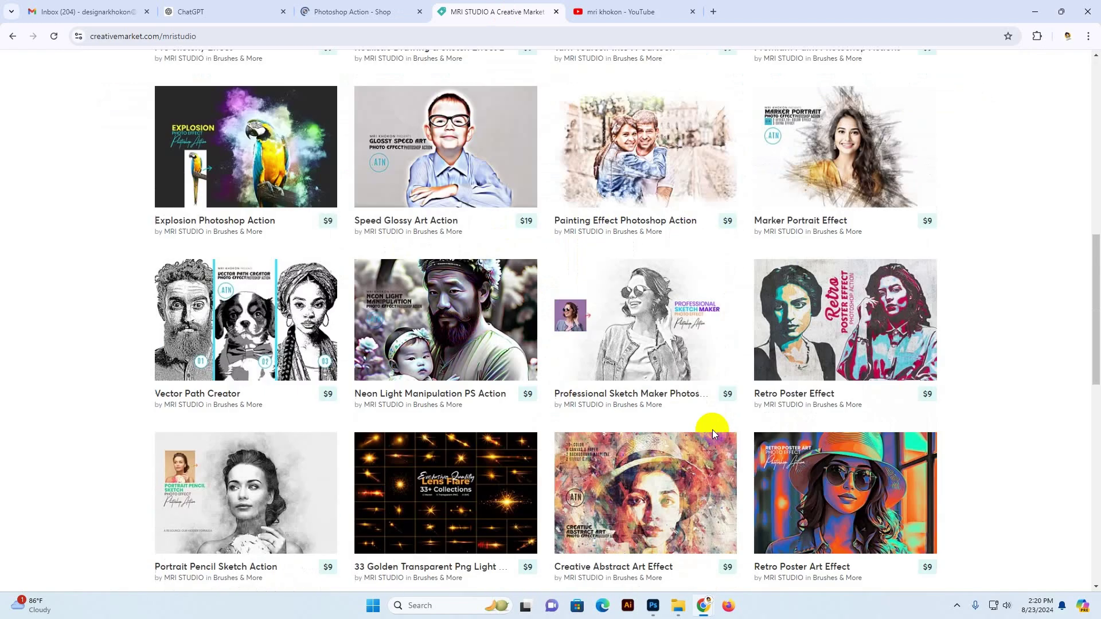
pyautogui.scroll(4, 704, 425)
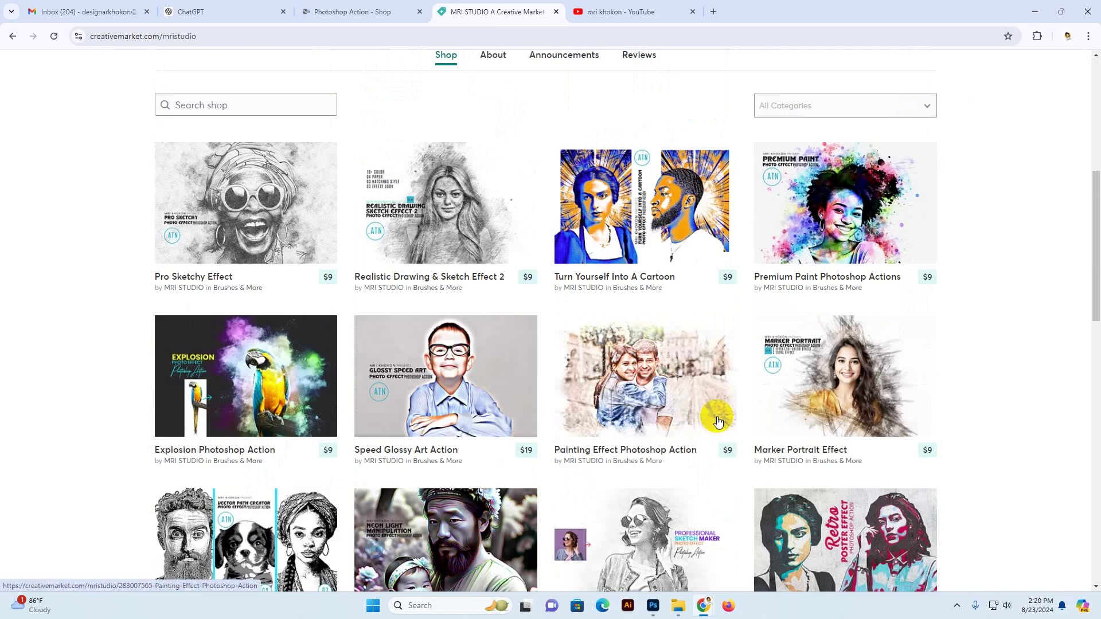
# - View the creator's YouTube channel page and its list of tutorial videos
pyautogui.click(641, 12)
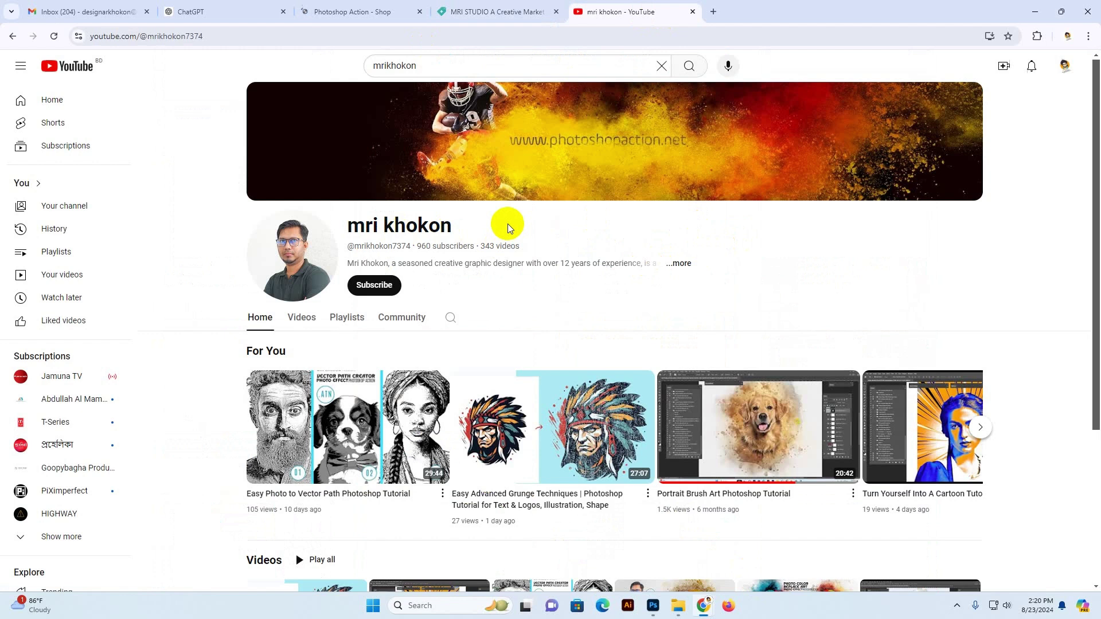
pyautogui.scroll(-4, 530, 330)
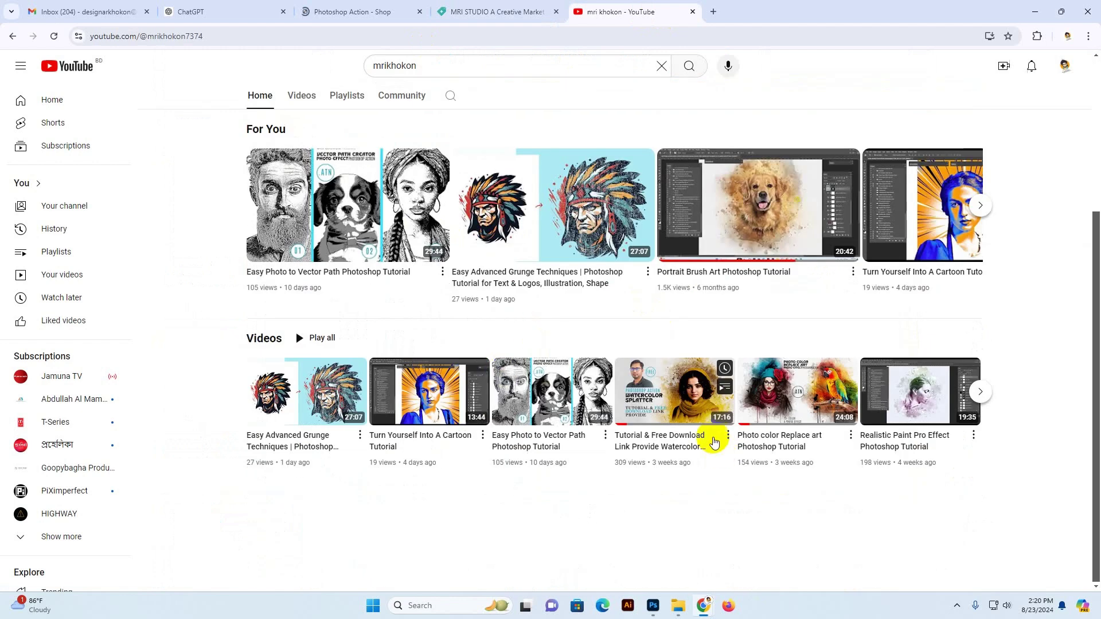